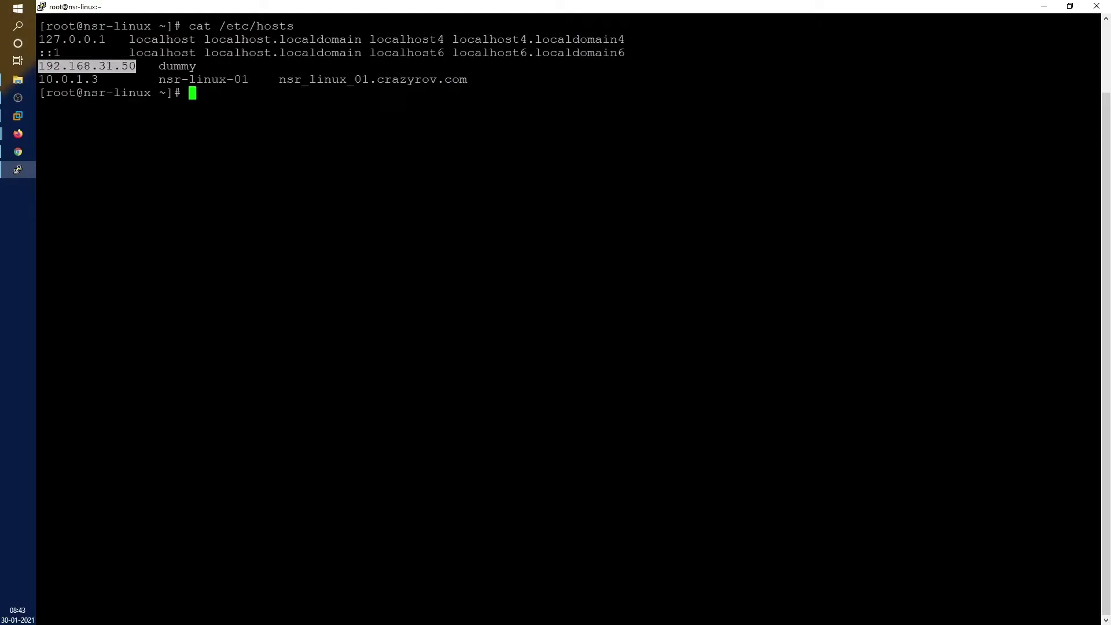
# Check the interface addresses with ip addr, clear the screen, and run service networker start
pyautogui.write('ip addr')
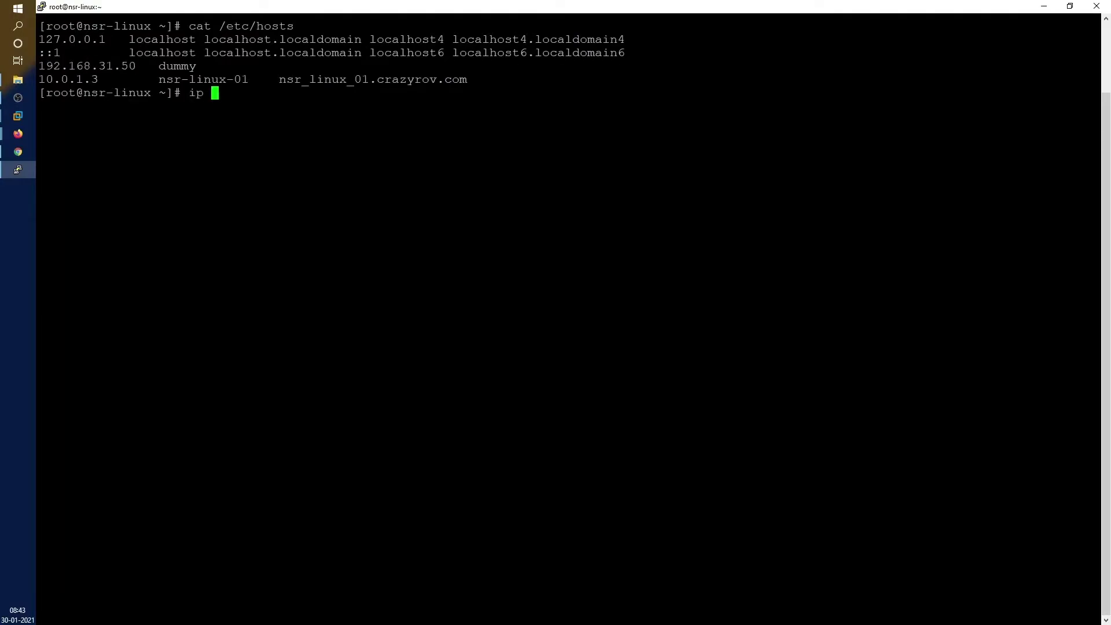
pyautogui.press('Return')
pyautogui.press('Return')
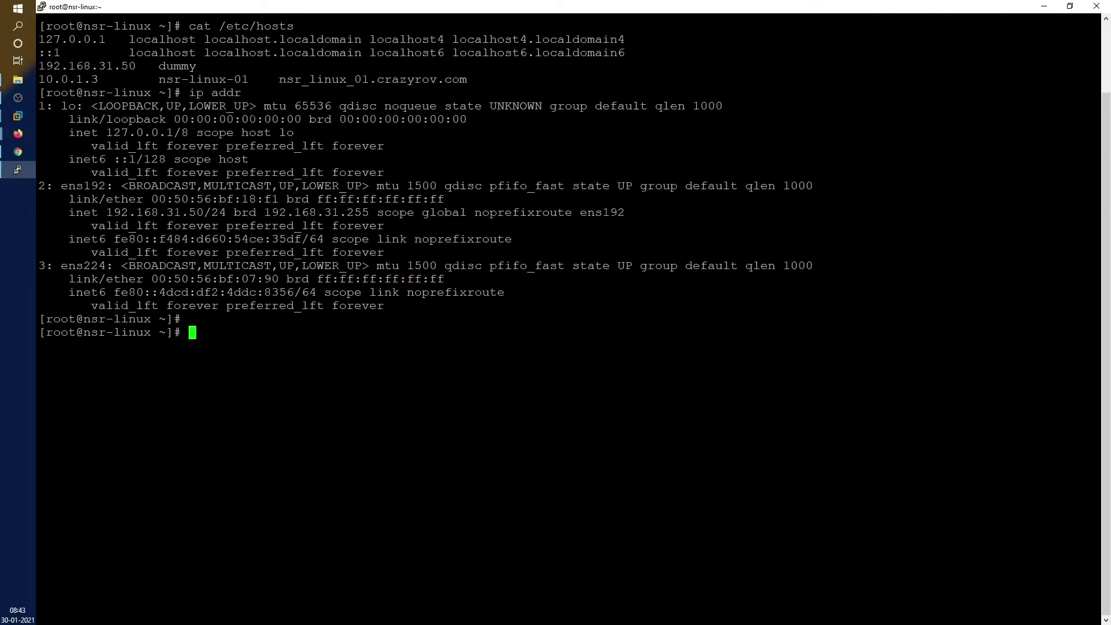
pyautogui.hotkey('ctrl', 'l')
pyautogui.hotkey('alt', 'Tab')
pyautogui.hotkey('alt', 'Tab')
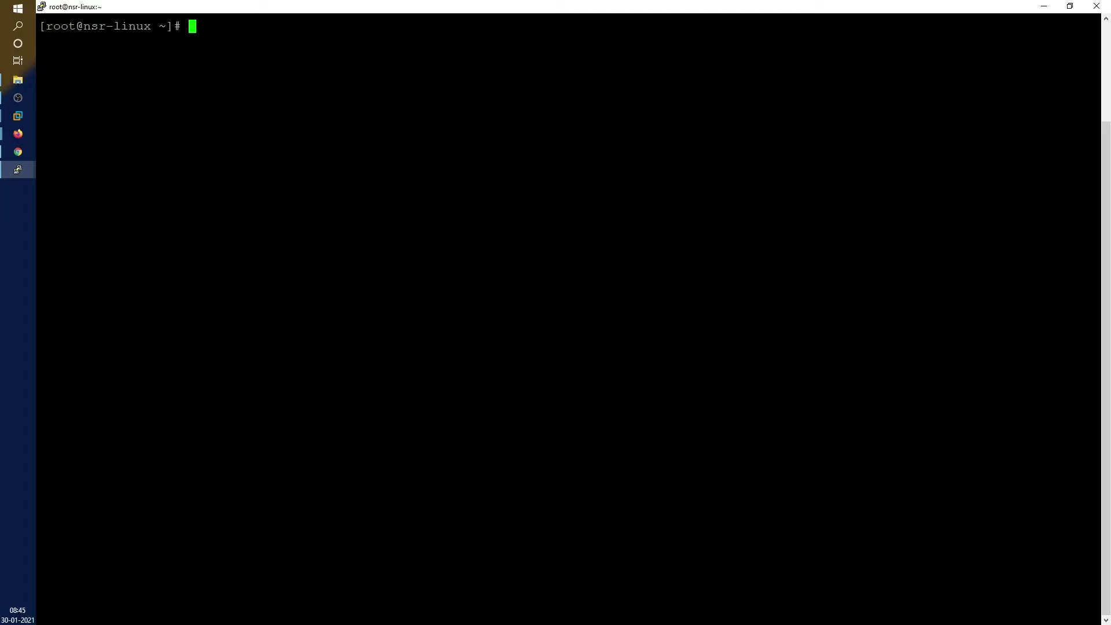
pyautogui.write('service networker start')
pyautogui.press('Return')
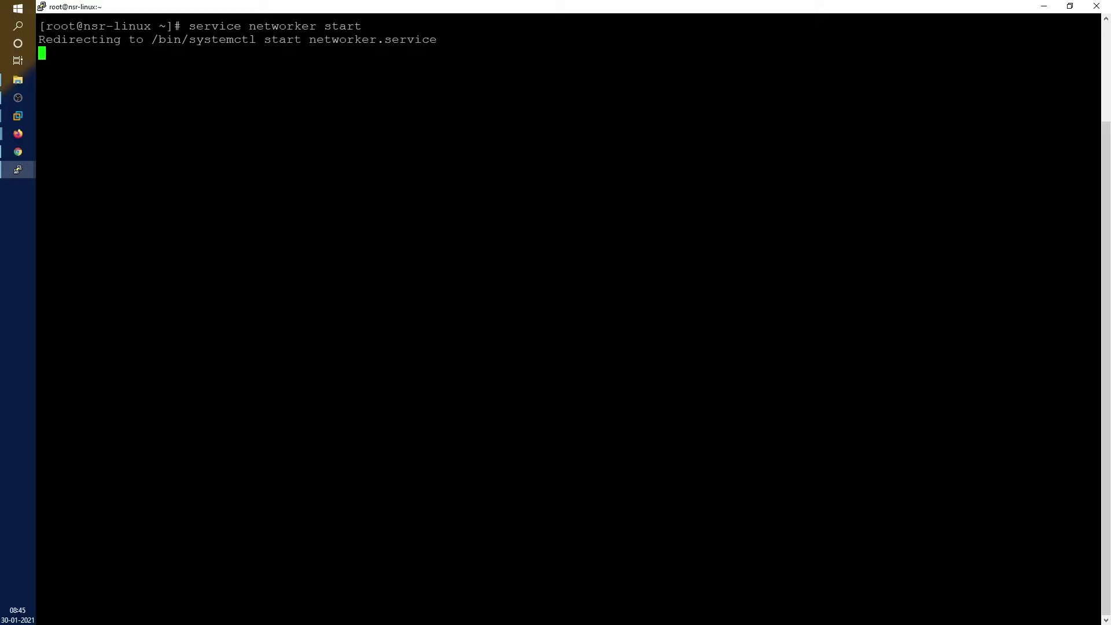
# Rerun the tail of /nsr/logs/daemon.raw and highlight the host name dummy in the startup entries
pyautogui.write('!tail')
pyautogui.press('Return')
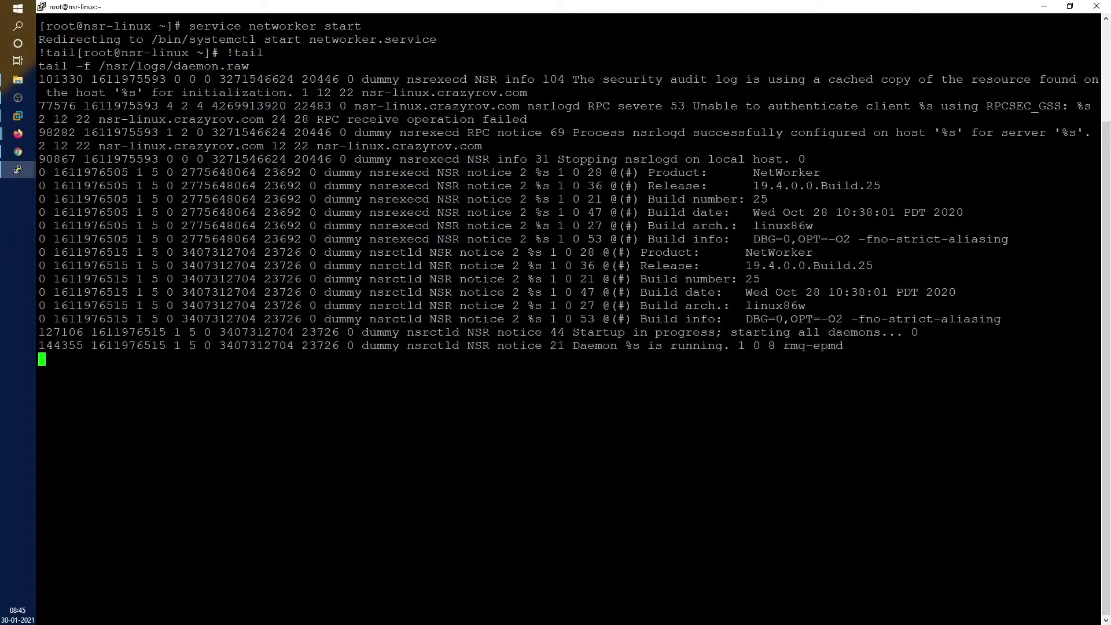
pyautogui.moveTo(318, 173); pyautogui.dragTo(358, 173)
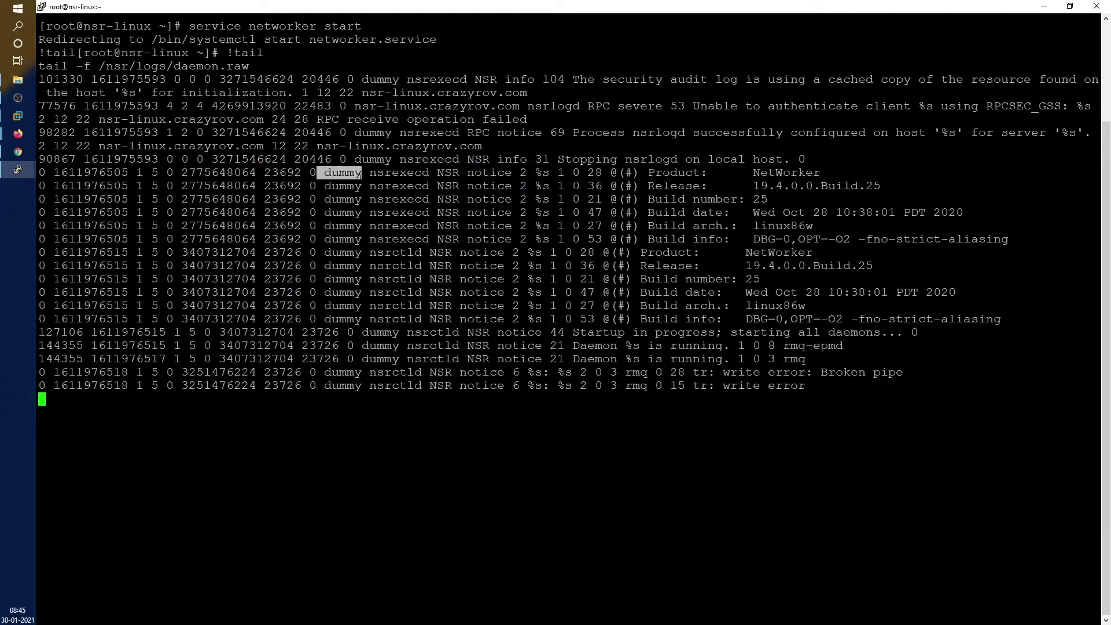
pyautogui.moveTo(324, 319); pyautogui.dragTo(362, 319)
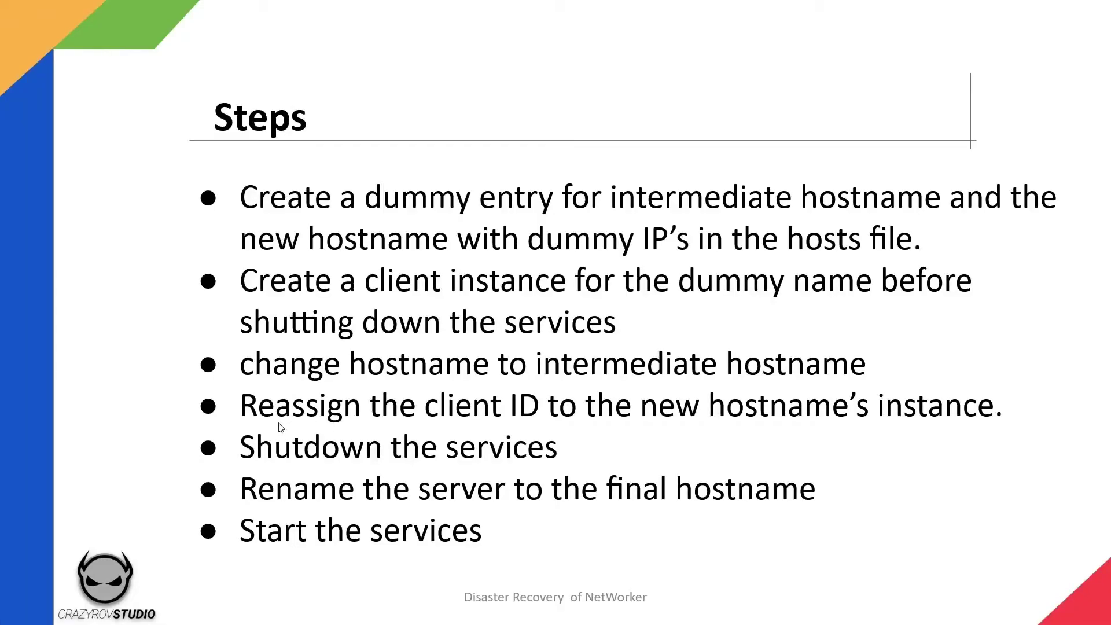
# Show the 'Creating the client for dummy' slide, briefly revisiting the Steps slide
pyautogui.click(280, 428)
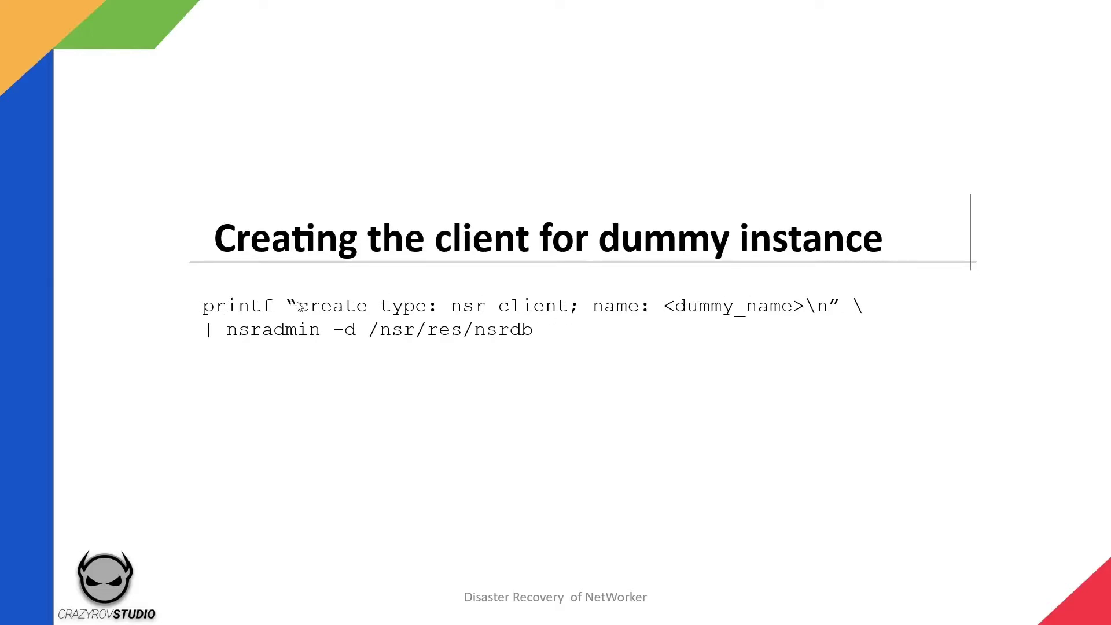
pyautogui.press('Right')
pyautogui.press('Left')
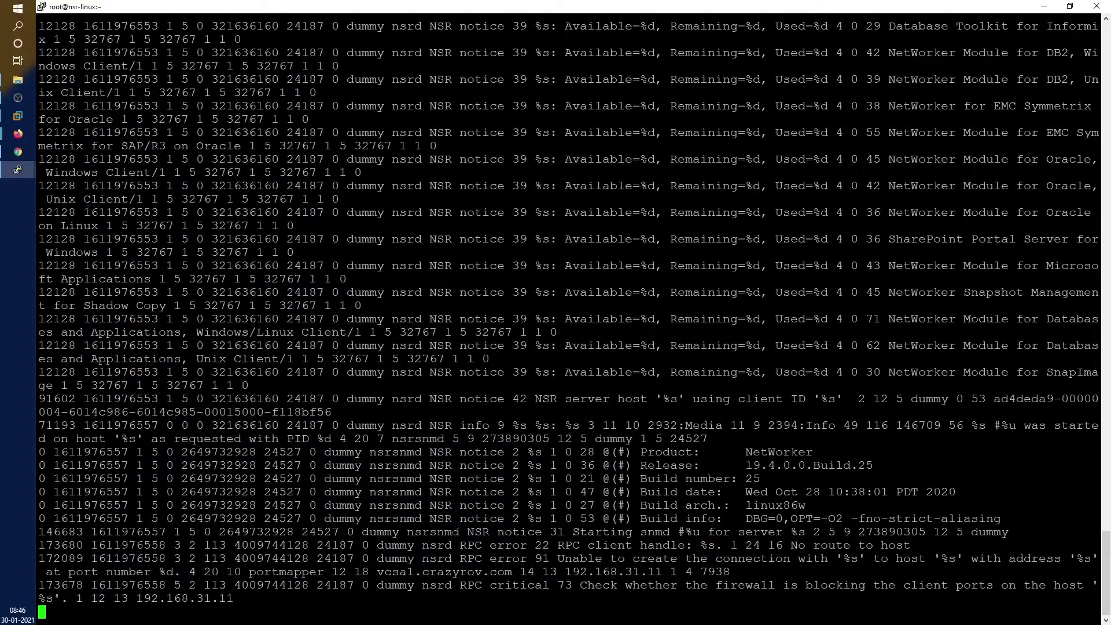
# Stop the daemon log tail and launch nsrwatch
pyautogui.press('Return')
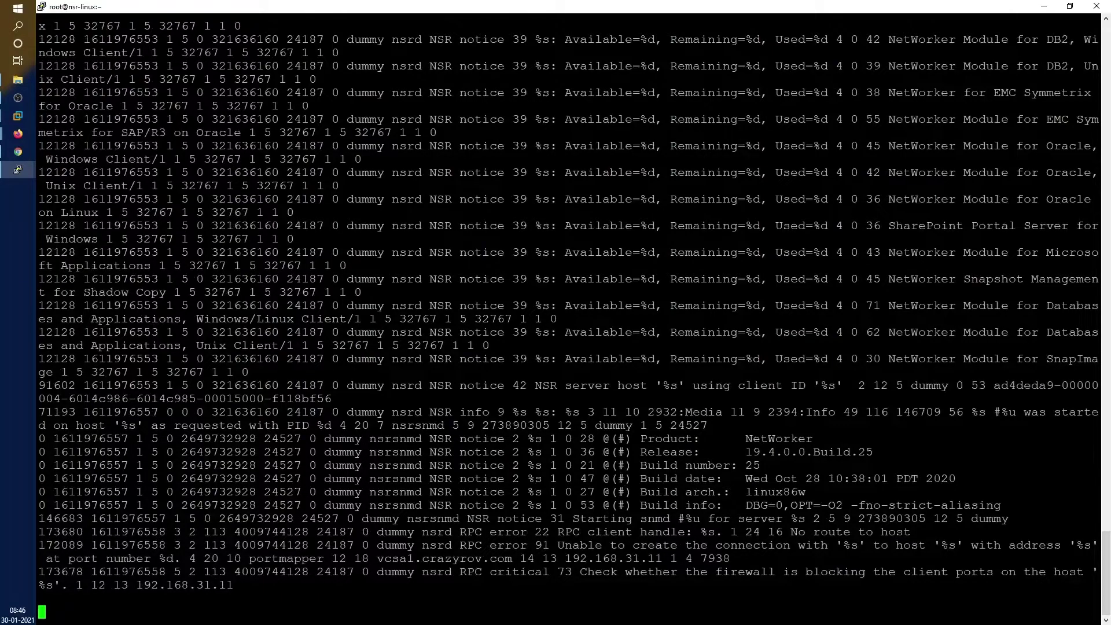
pyautogui.hotkey('ctrl', 'c')
pyautogui.hotkey('ctrl', 'c')
pyautogui.write('nsrwatch')
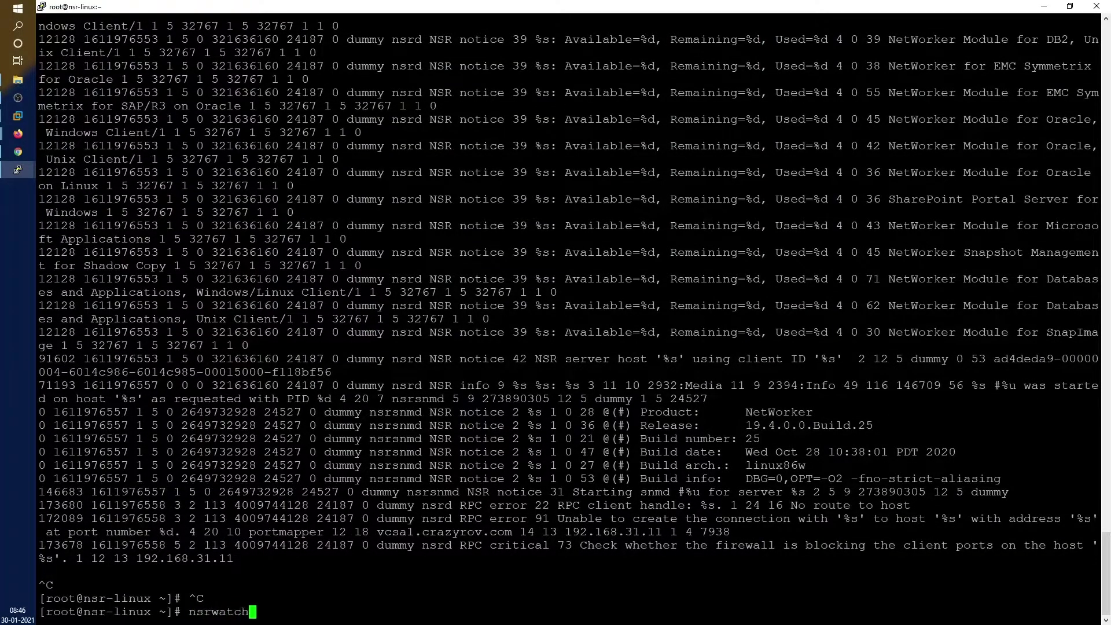
pyautogui.press('Return')
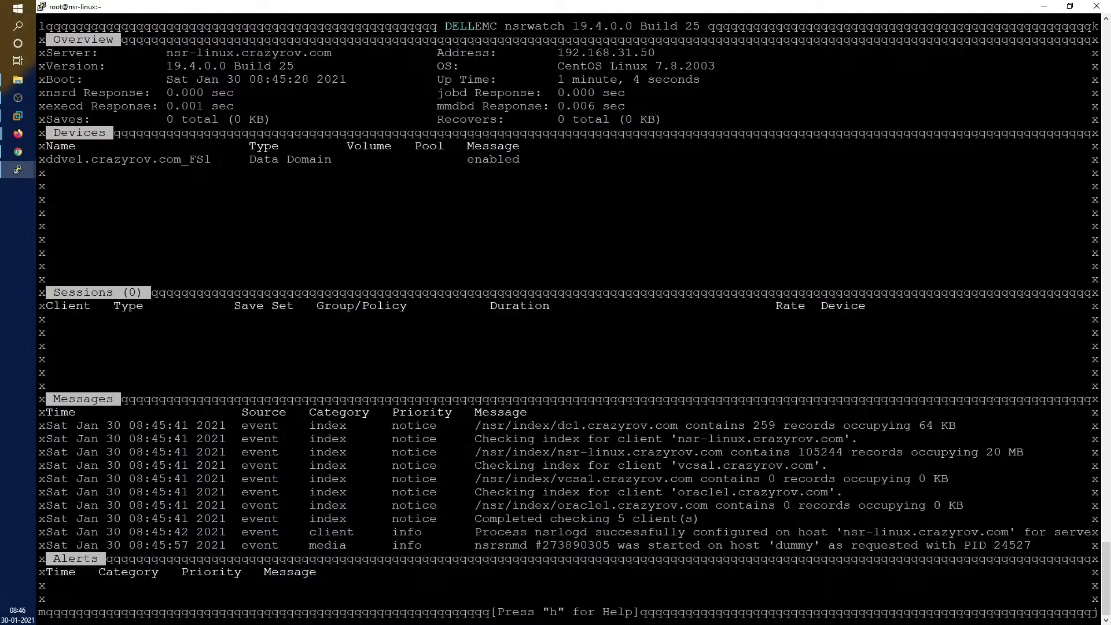
# Review the server name and the nsrsnmd-started-on-dummy message in nsrwatch, then quit to a fresh prompt
pyautogui.moveTo(166, 53); pyautogui.dragTo(331, 53)
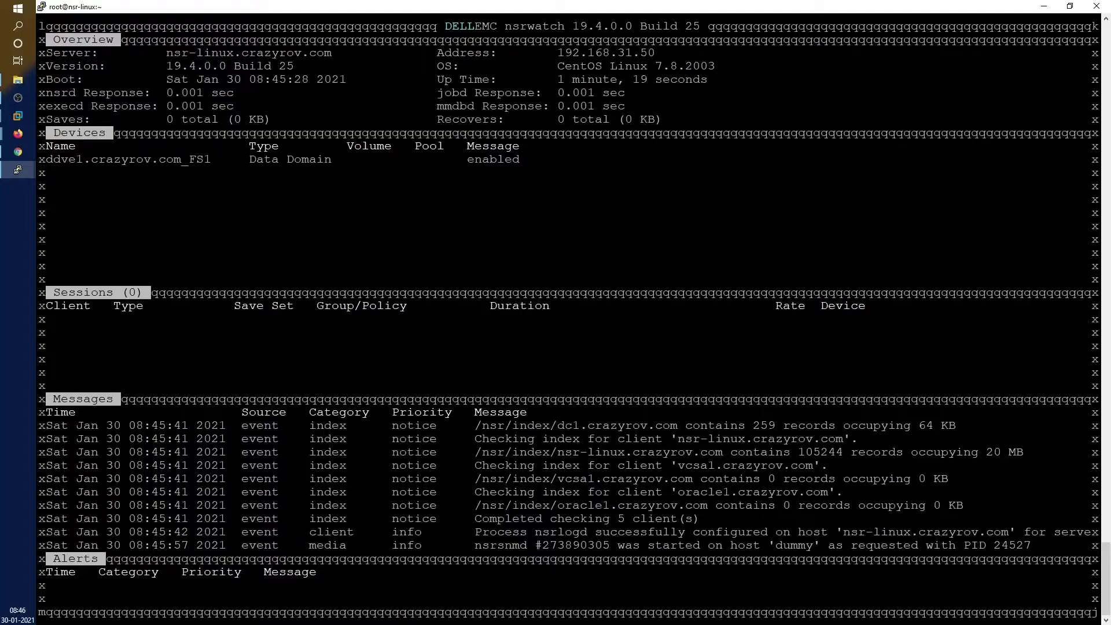
pyautogui.moveTo(632, 545); pyautogui.dragTo(842, 545)
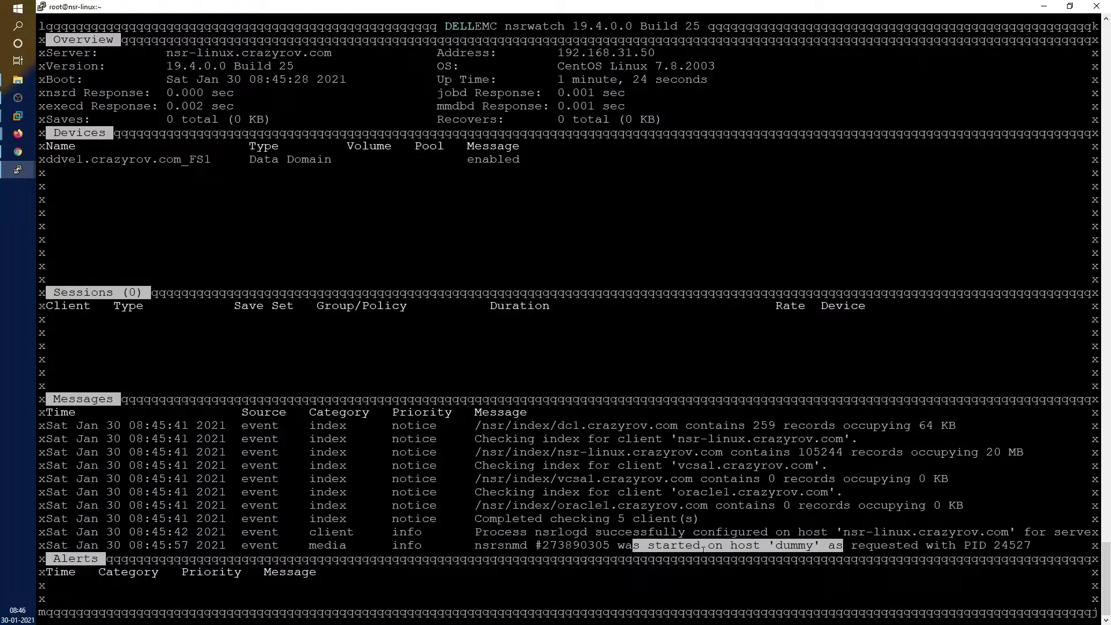
pyautogui.press('q')
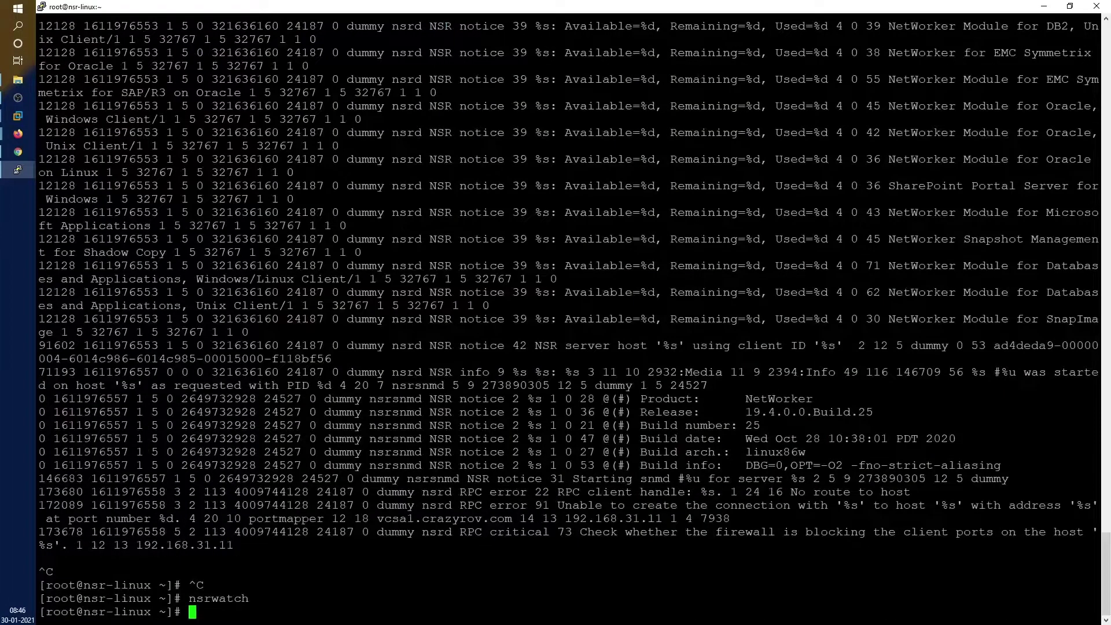
pyautogui.press('Return')
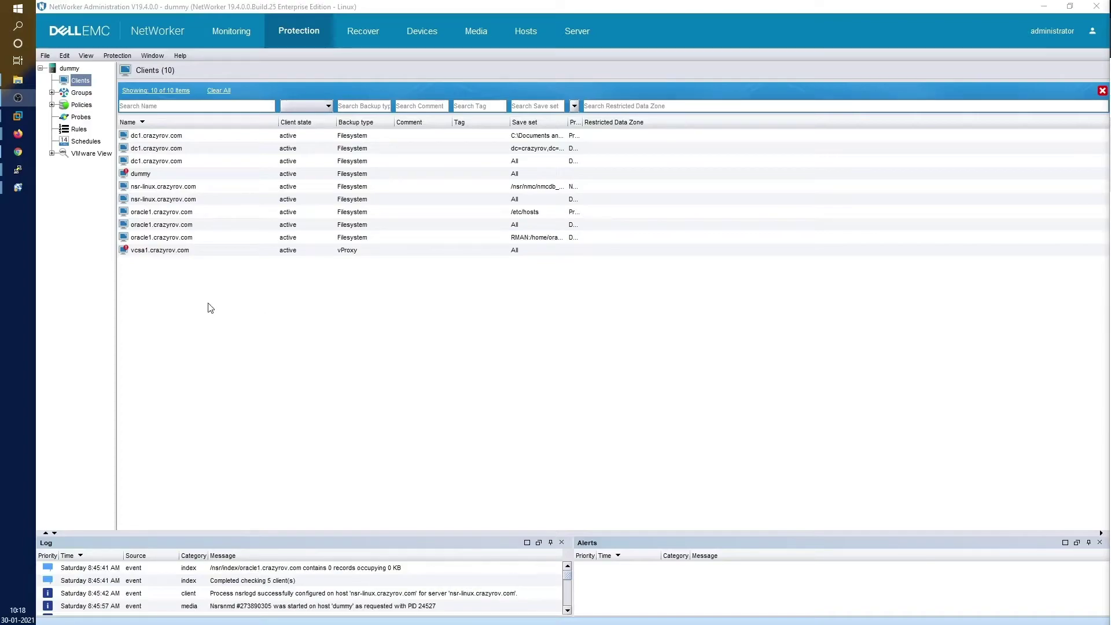
# Browse the nsr-linux.crazyrov.com client's Apps & Modules and both Globals pages, then close it
pyautogui.click(213, 177)
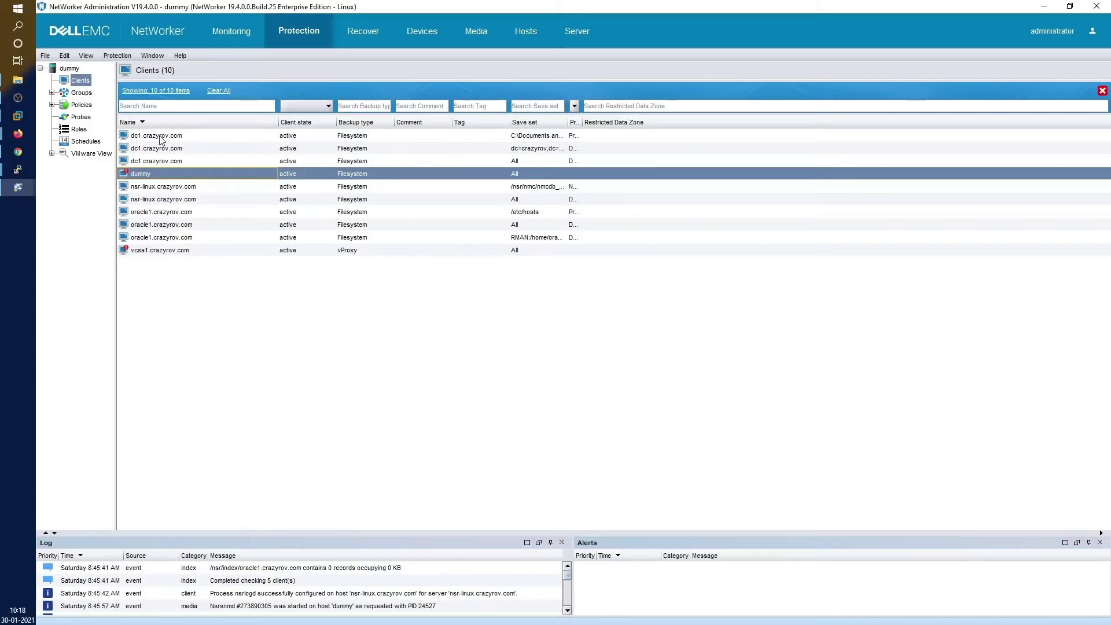
pyautogui.click(151, 186)
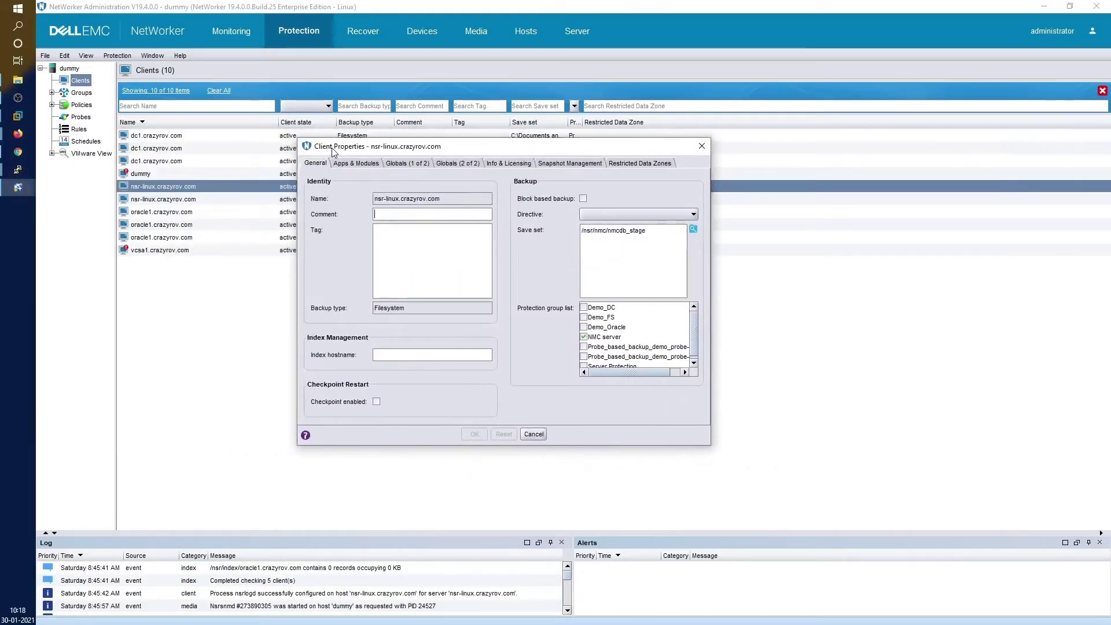
pyautogui.click(360, 163)
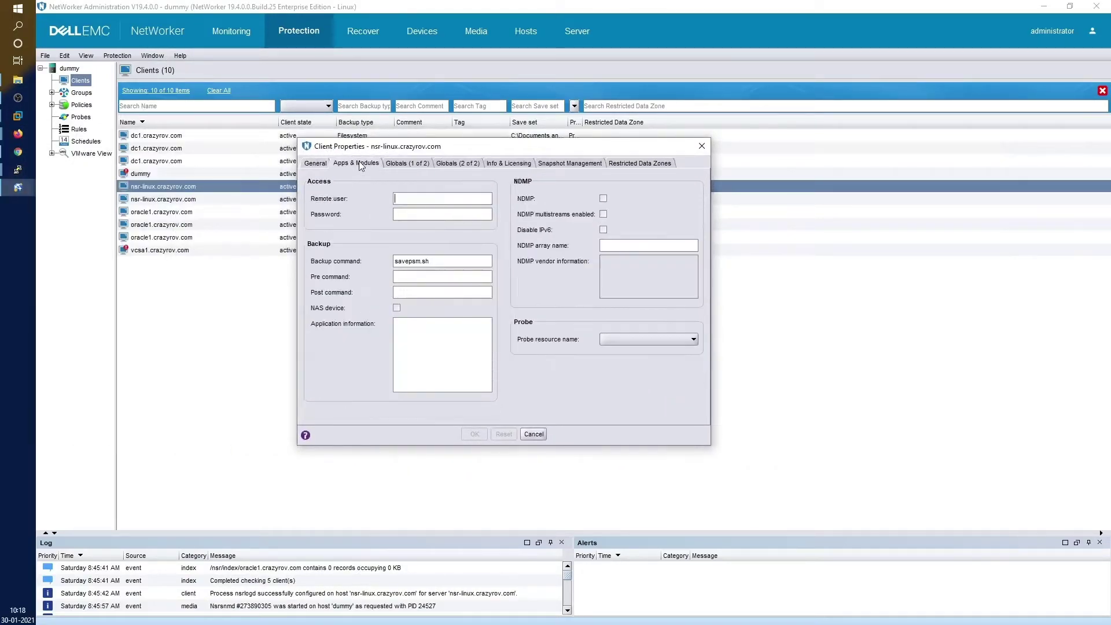
pyautogui.click(408, 163)
pyautogui.click(450, 166)
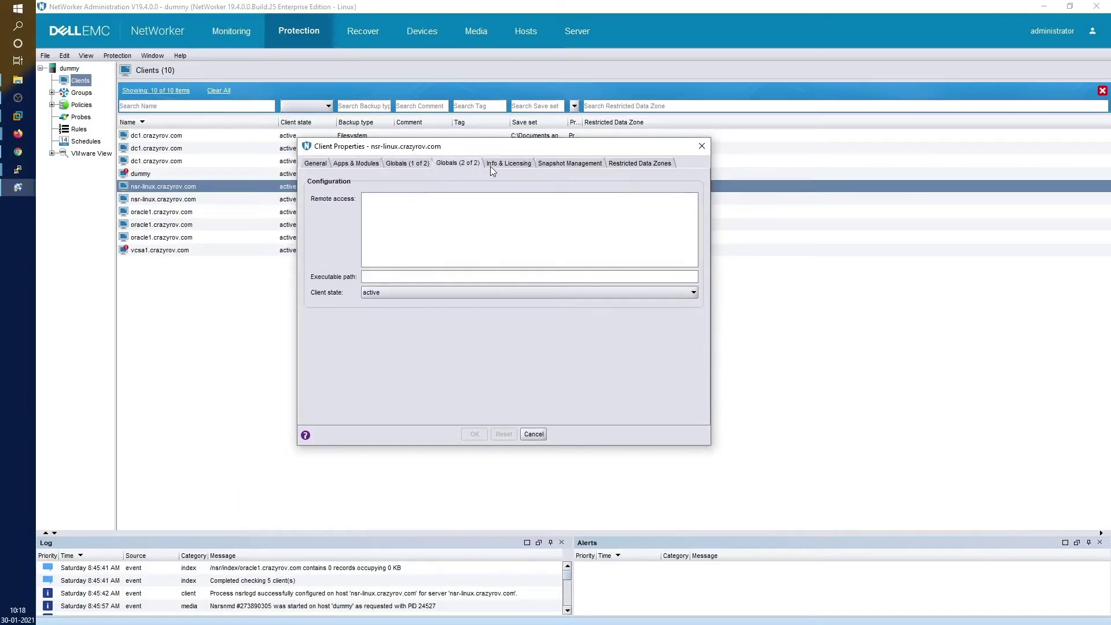
pyautogui.press('Escape')
# Enable View > Diagnostic Mode and reopen the nsr-linux.crazyrov.com client properties
pyautogui.click(117, 56)
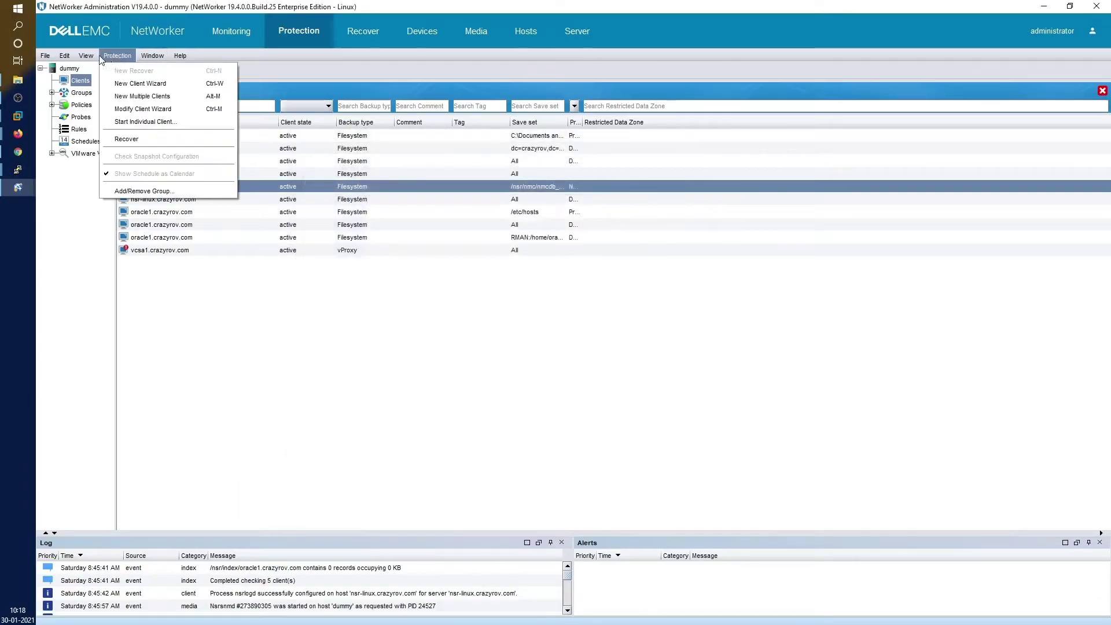
pyautogui.moveTo(86, 55)
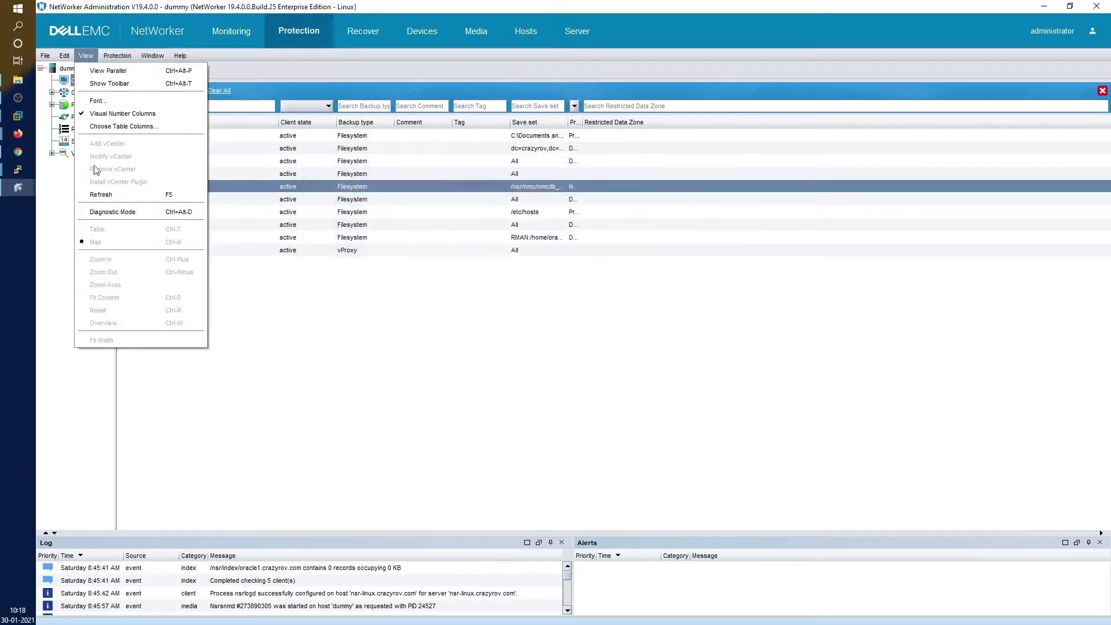
pyautogui.click(101, 212)
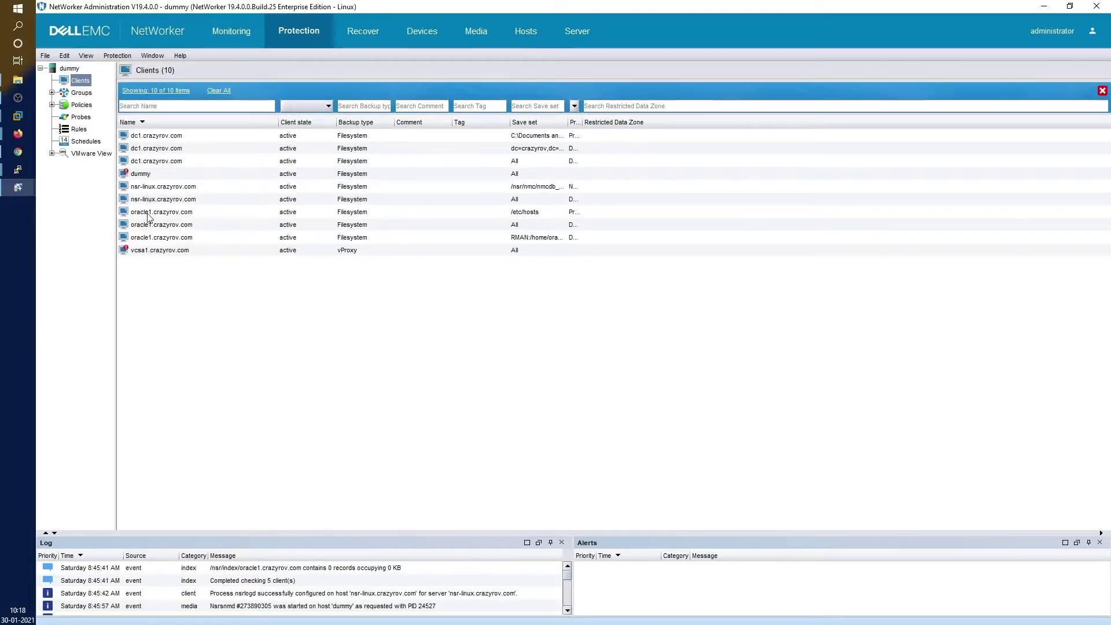
pyautogui.doubleClick(151, 187)
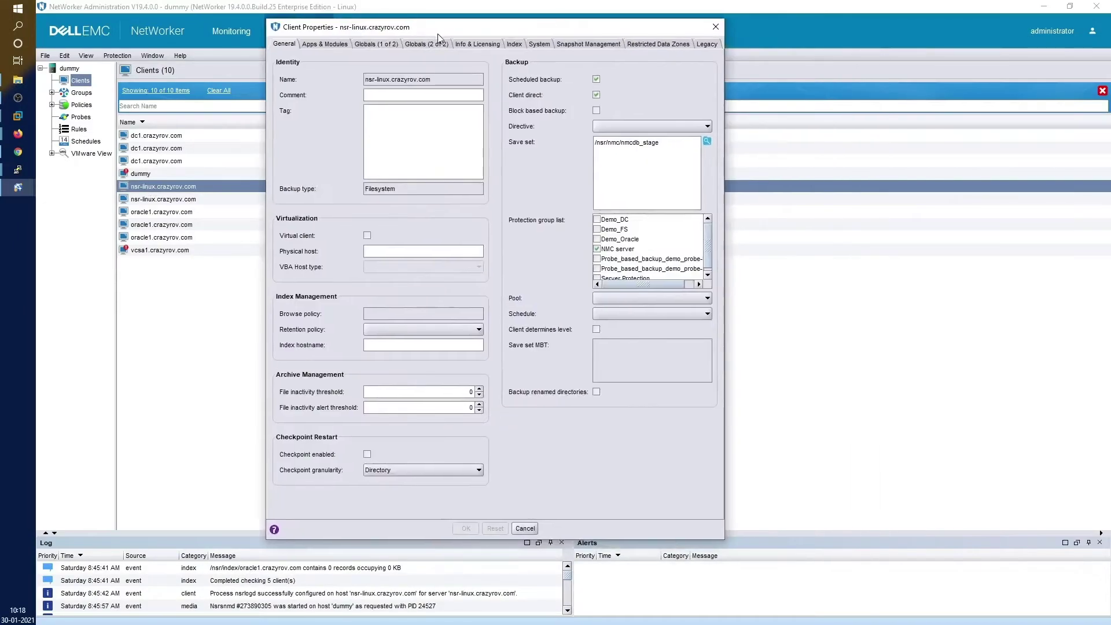
# Copy the nsr-linux.crazyrov.com Client id from Globals (1 of 2) into Notepad, then cancel the dialog
pyautogui.click(324, 44)
pyautogui.click(377, 44)
pyautogui.tripleClick(470, 83)
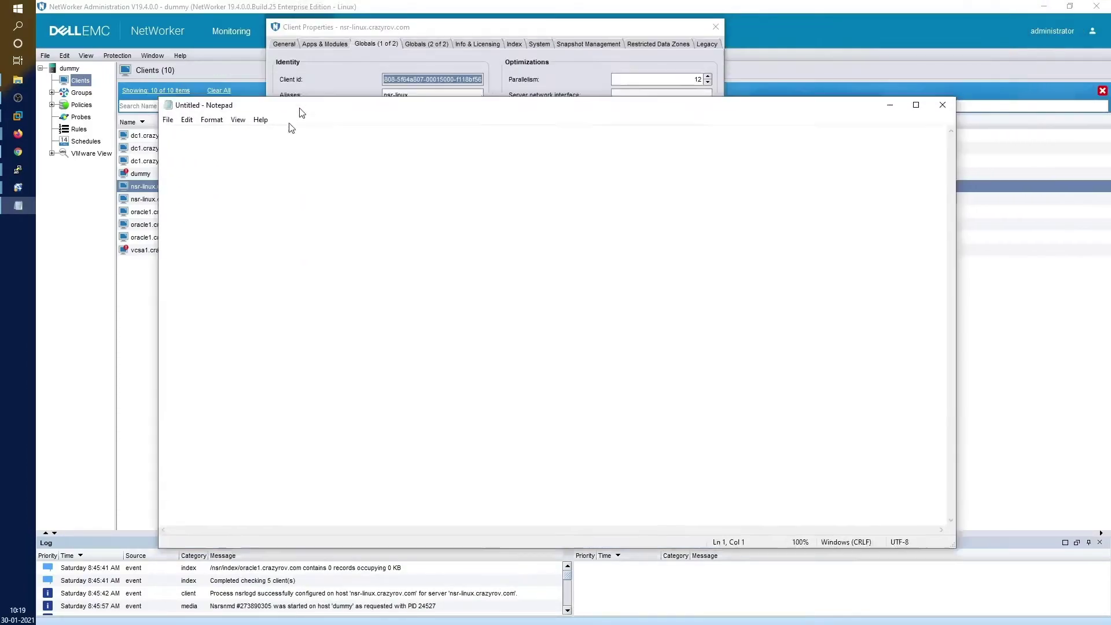
pyautogui.moveTo(301, 111); pyautogui.dragTo(277, 144)
pyautogui.hotkey('ctrl', 'v')
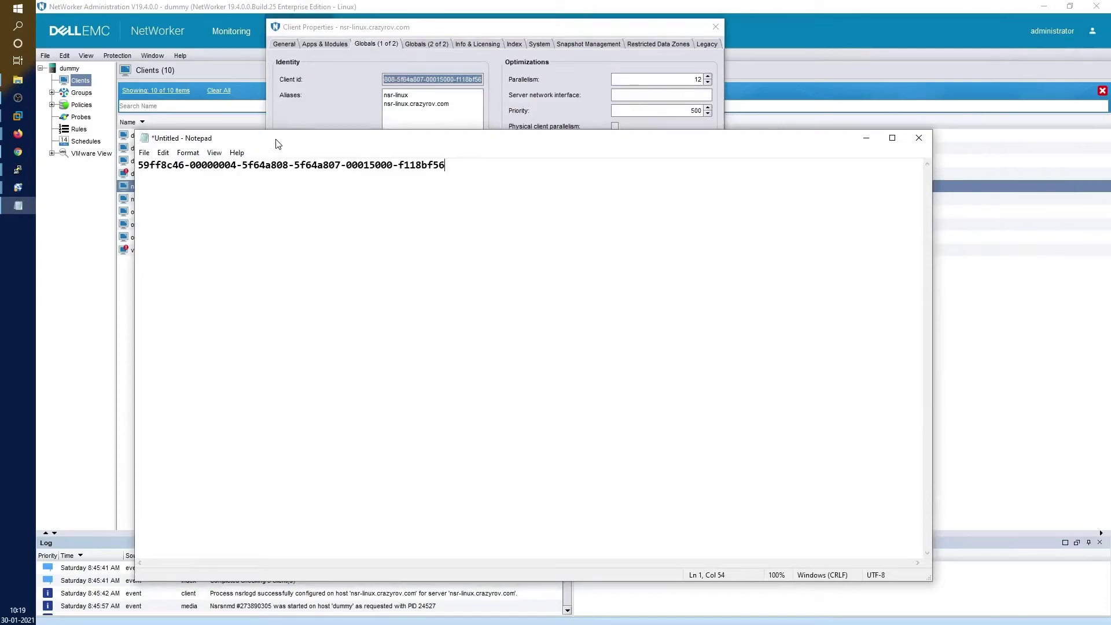
pyautogui.click(397, 68)
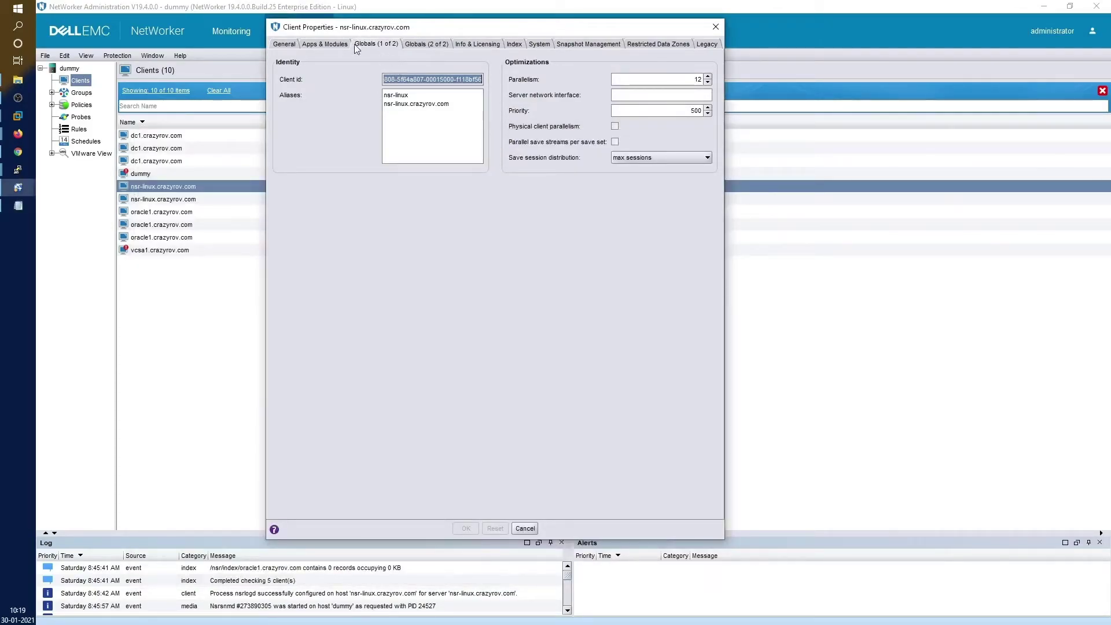
pyautogui.click(526, 528)
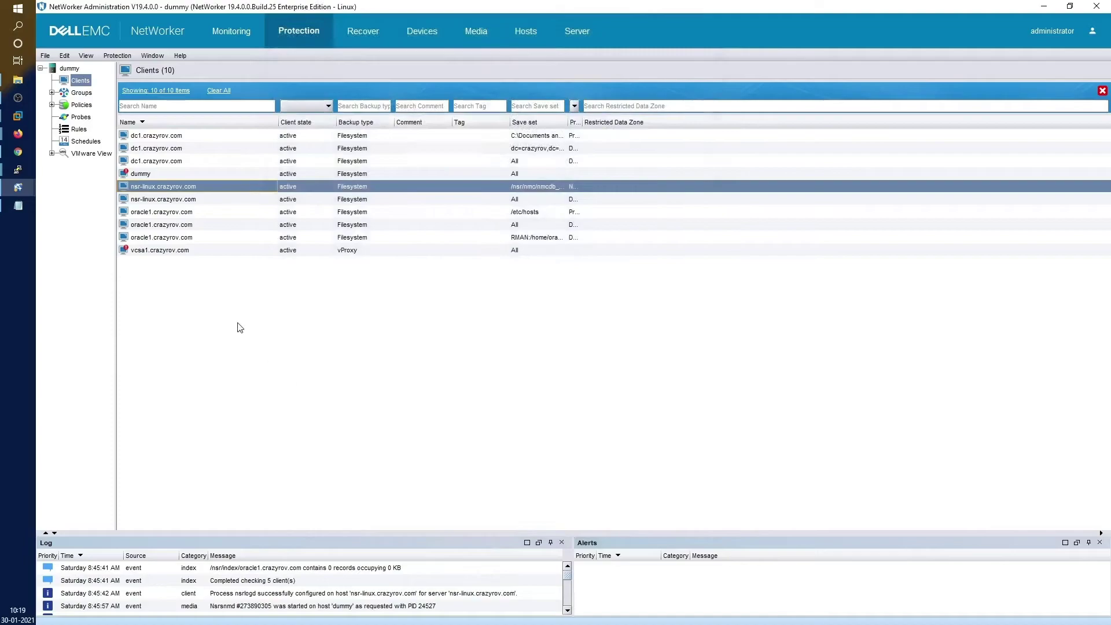
# Delete the first nsr-linux.crazyrov.com client
pyautogui.click(174, 190)
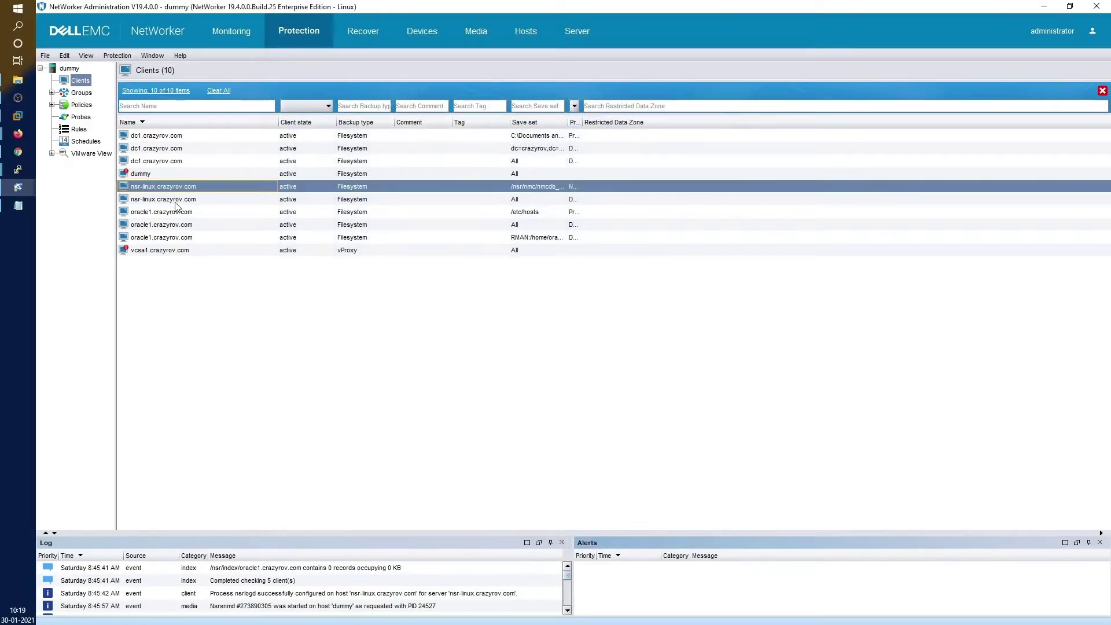
pyautogui.keyDown('ctrl'); pyautogui.click(179, 200); pyautogui.keyUp('ctrl')
pyautogui.click(181, 192)
pyautogui.rightClick(182, 189)
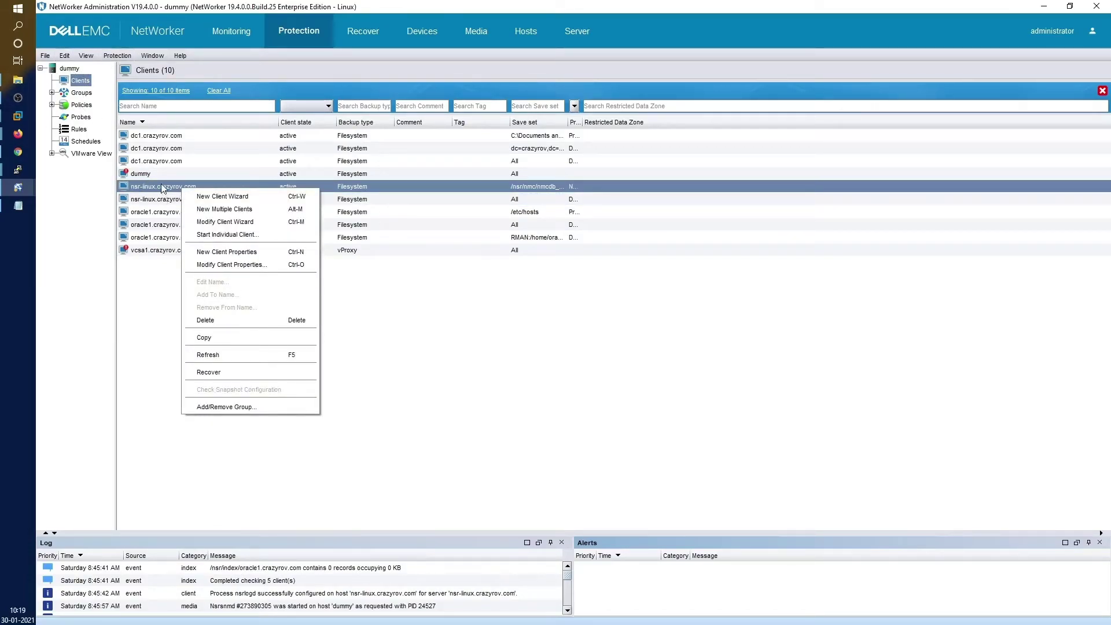
pyautogui.click(250, 320)
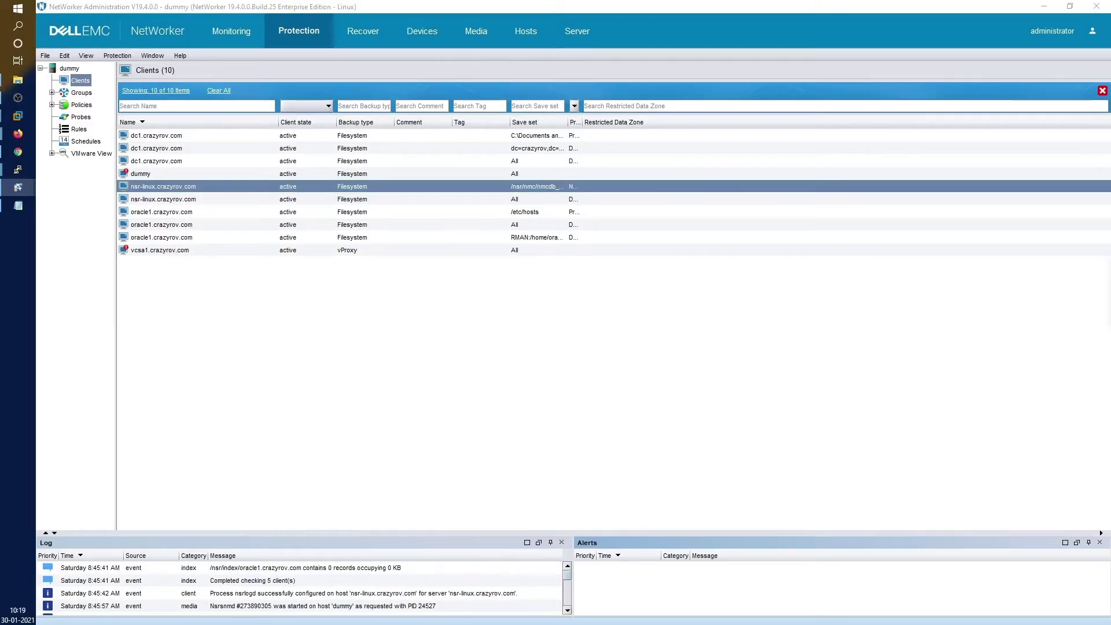
pyautogui.click(358, 310)
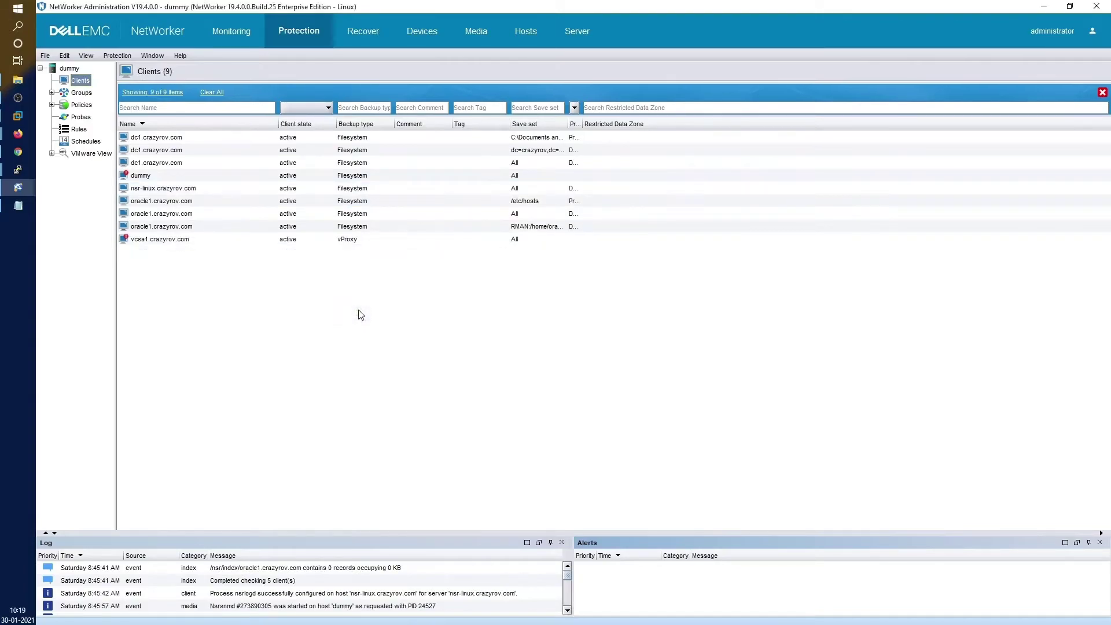
# Try deleting the remaining nsr-linux client; it is blocked as the auditlog hostname
pyautogui.rightClick(161, 188)
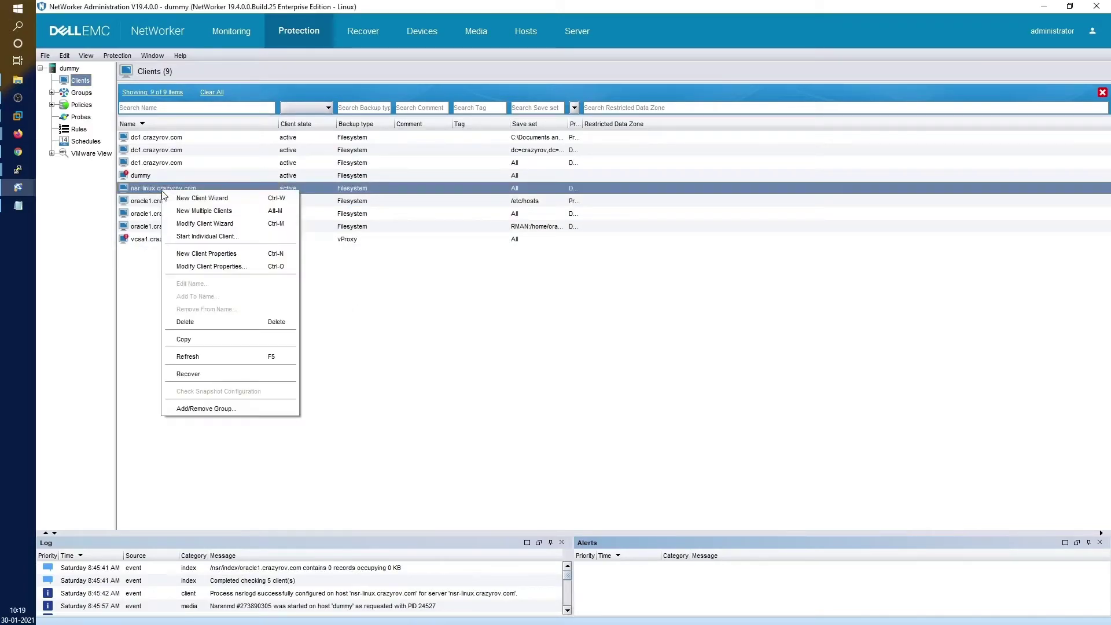
pyautogui.click(194, 318)
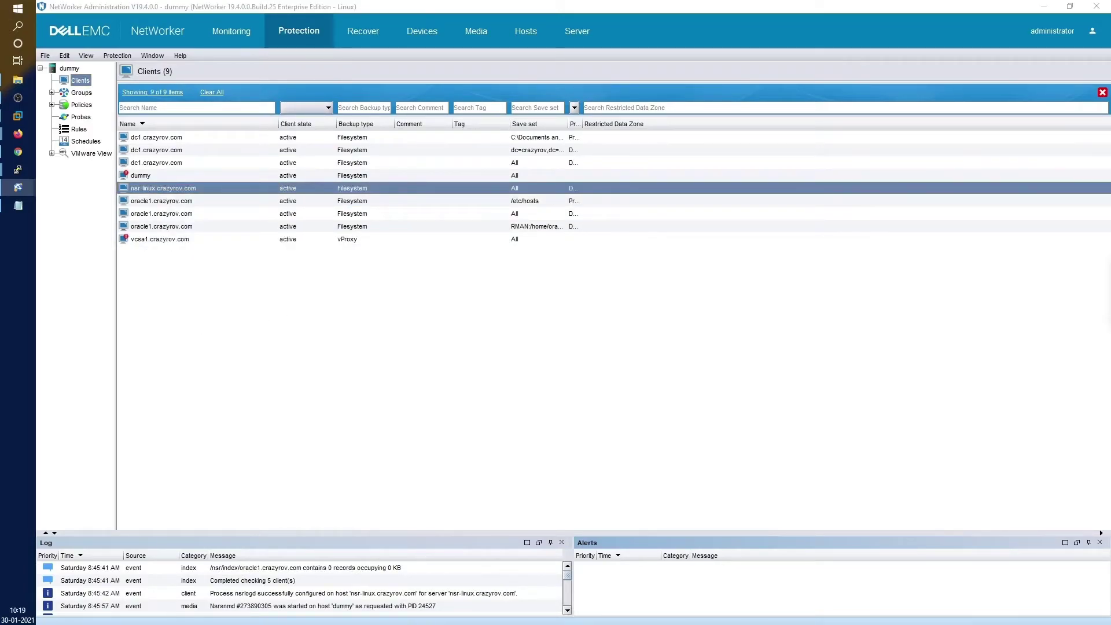
pyautogui.click(439, 254)
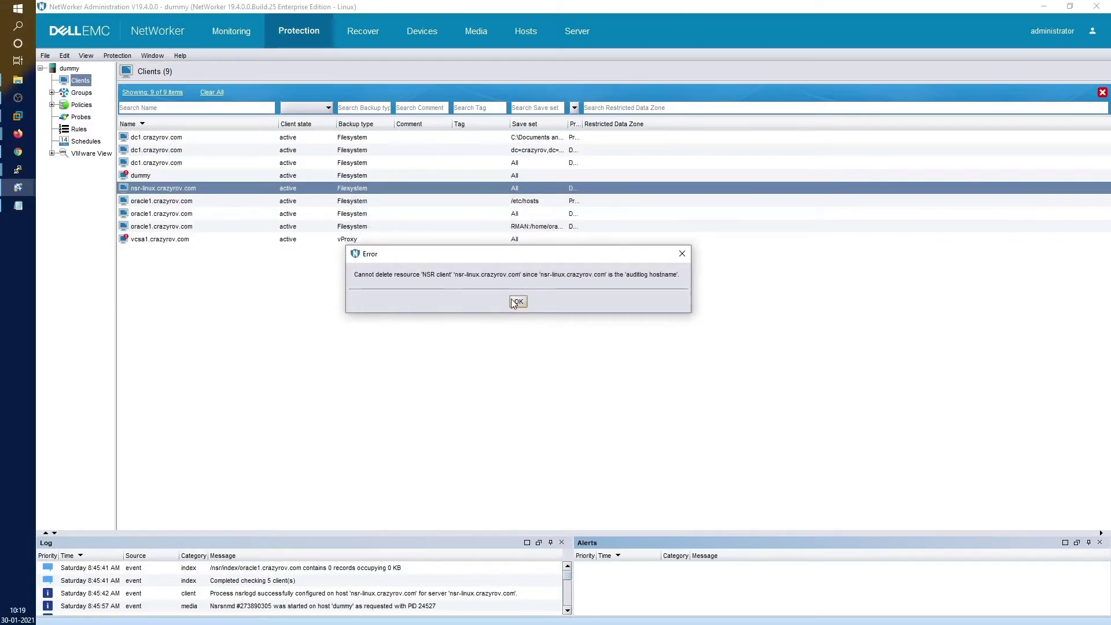
pyautogui.click(519, 301)
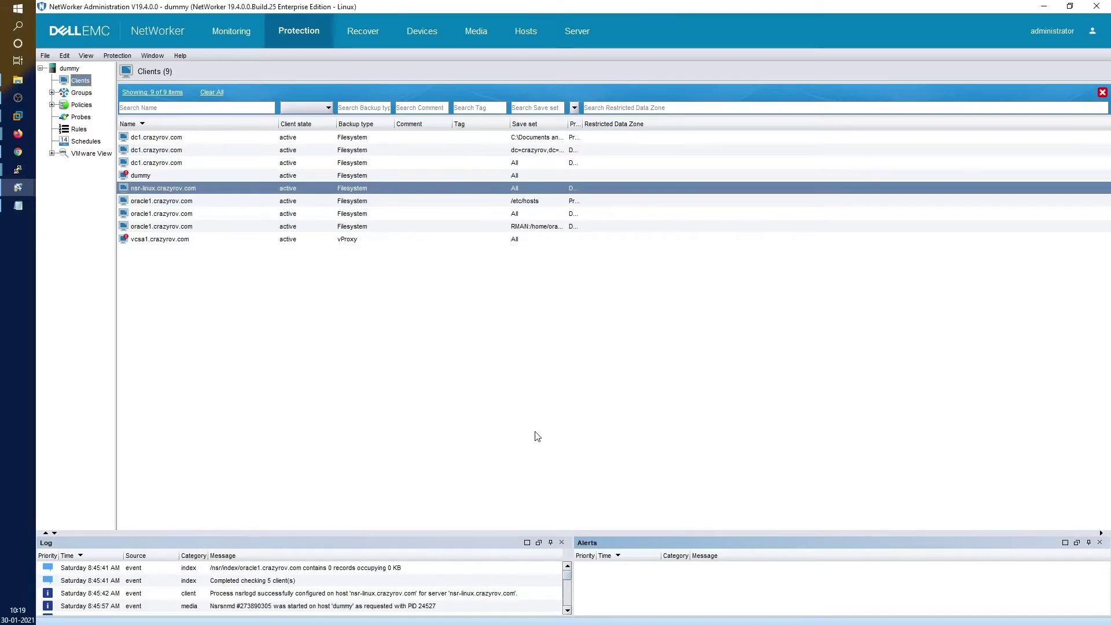
pyautogui.rightClick(166, 189)
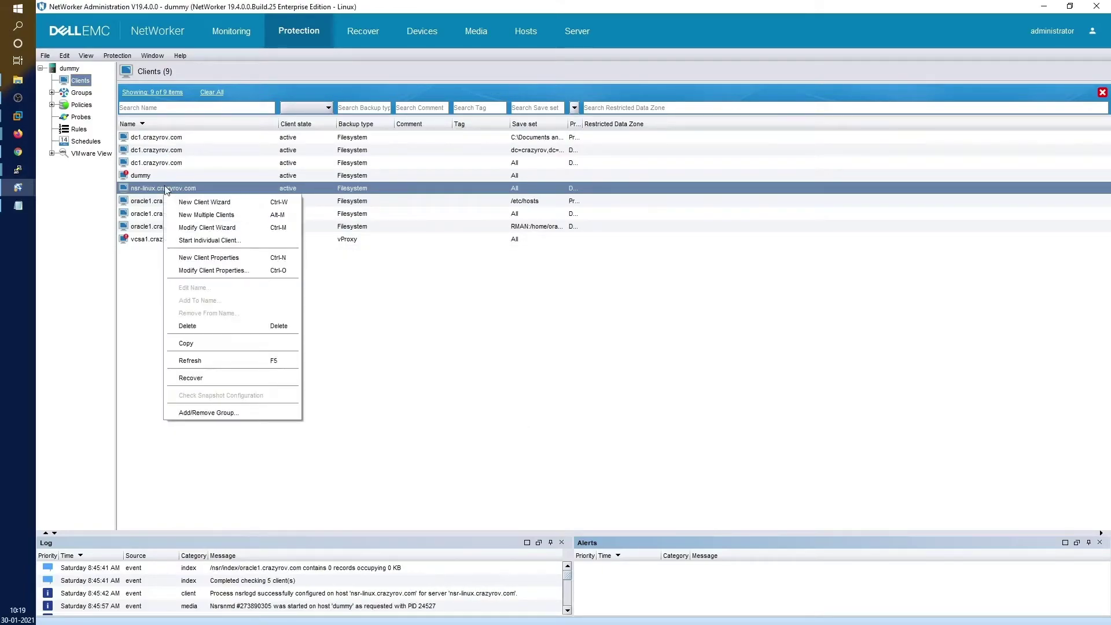
pyautogui.click(166, 190)
pyautogui.rightClick(166, 190)
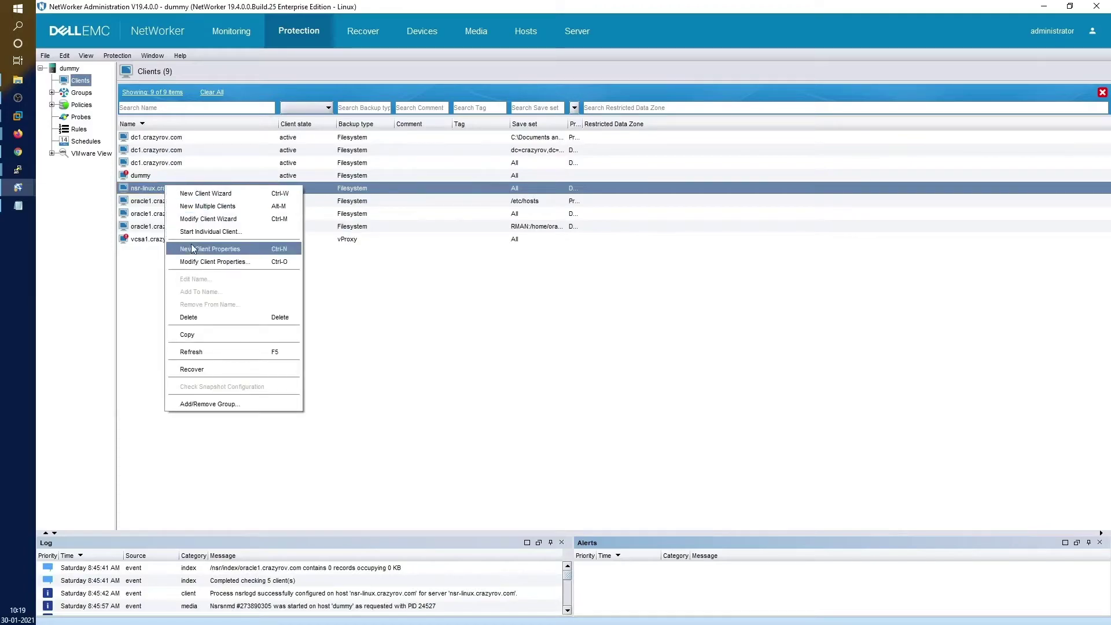
pyautogui.click(206, 312)
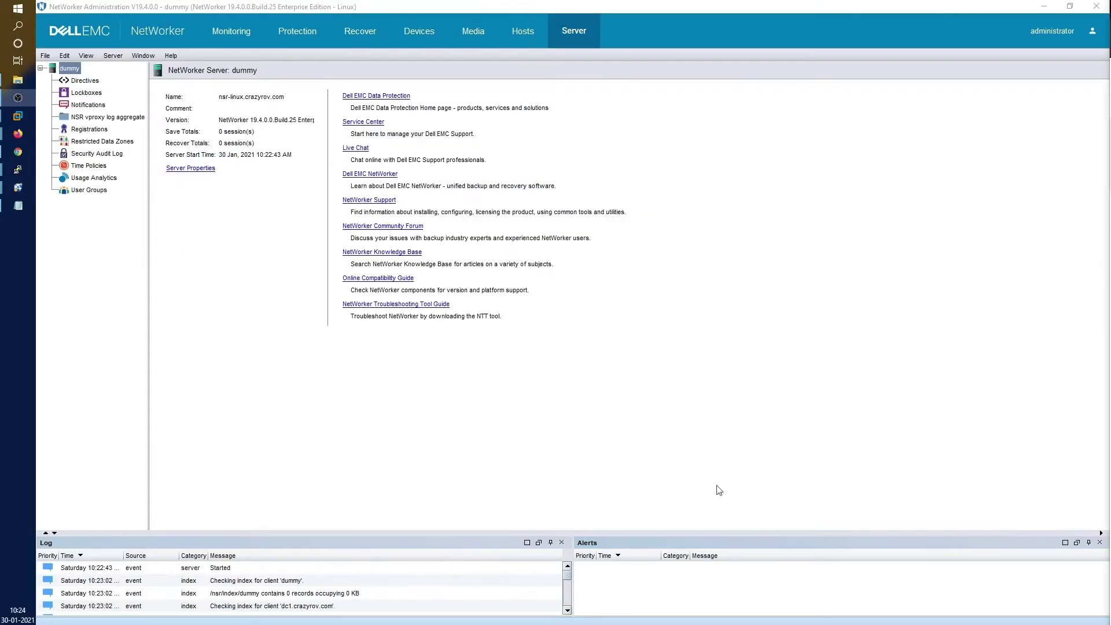
pyautogui.click(277, 245)
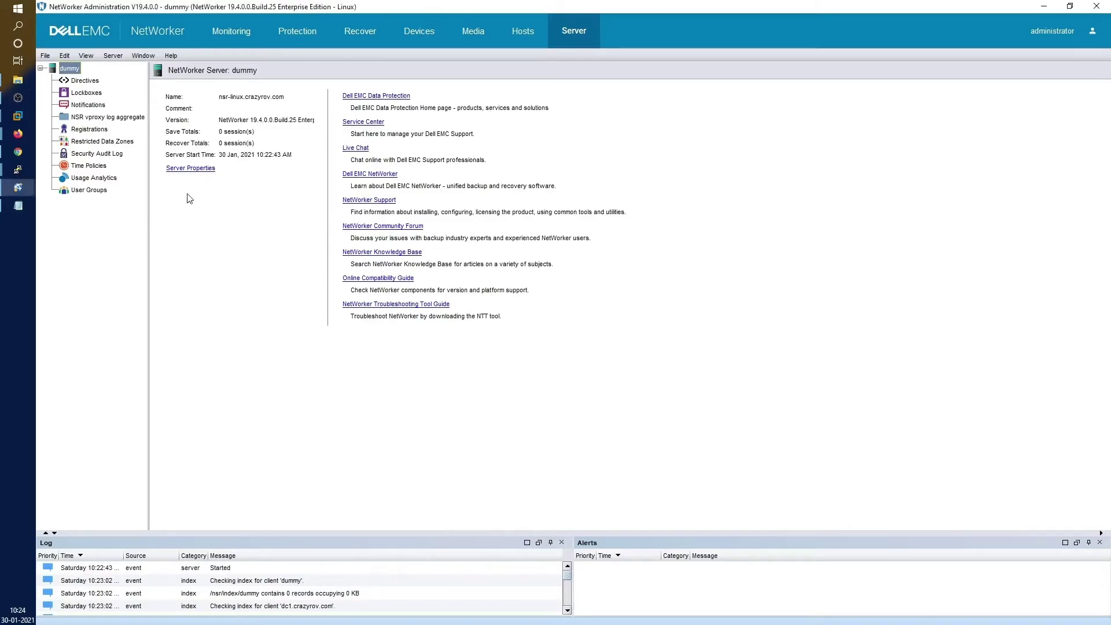
# Show Server > Security Audit Log with the Name column widened to list both logs
pyautogui.click(93, 154)
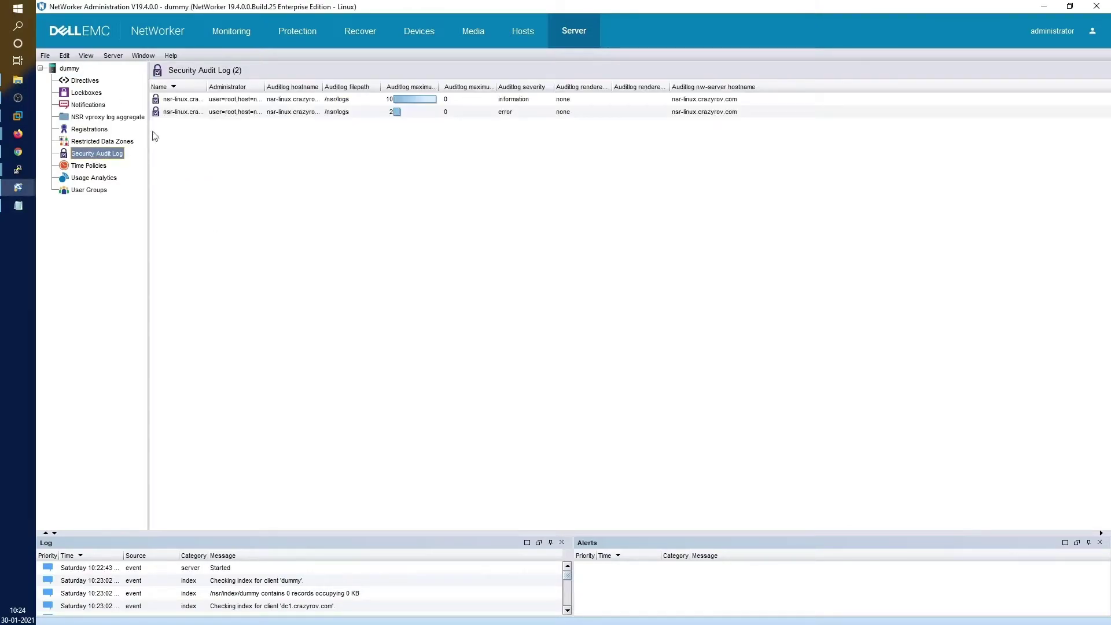
pyautogui.moveTo(207, 86); pyautogui.dragTo(297, 86)
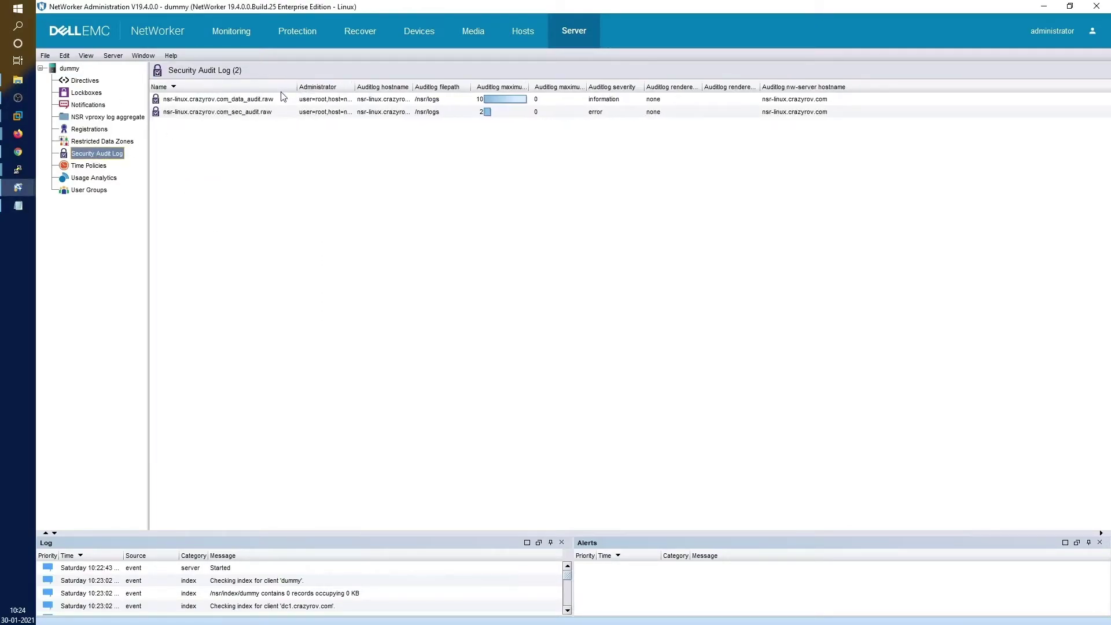
pyautogui.click(280, 99)
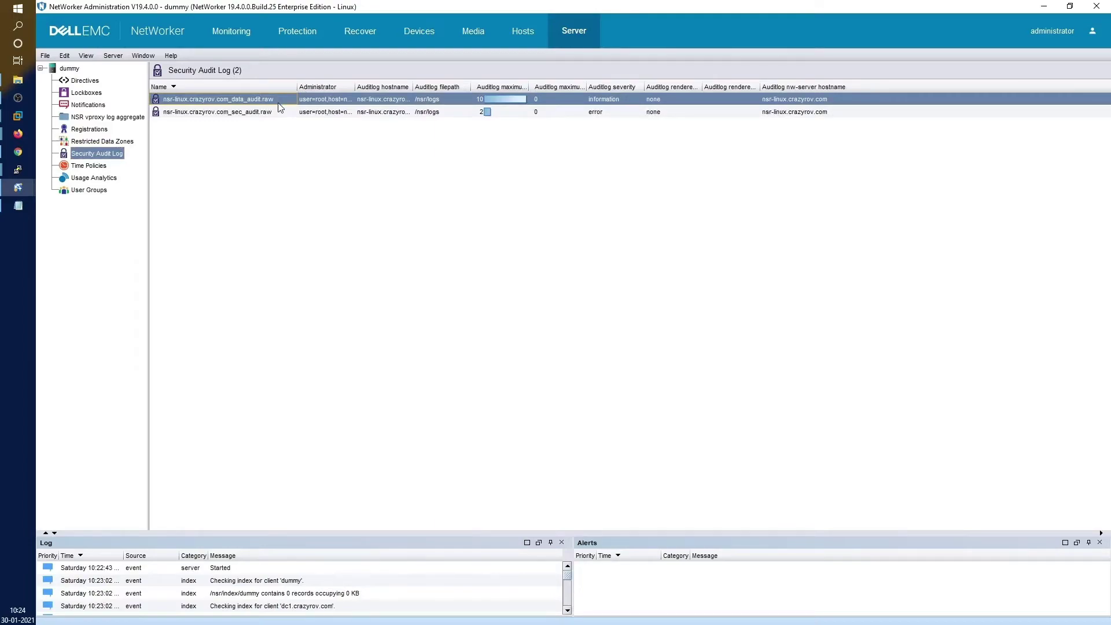
pyautogui.keyDown('shift'); pyautogui.click(275, 112); pyautogui.keyUp('shift')
pyautogui.rightClick(276, 114)
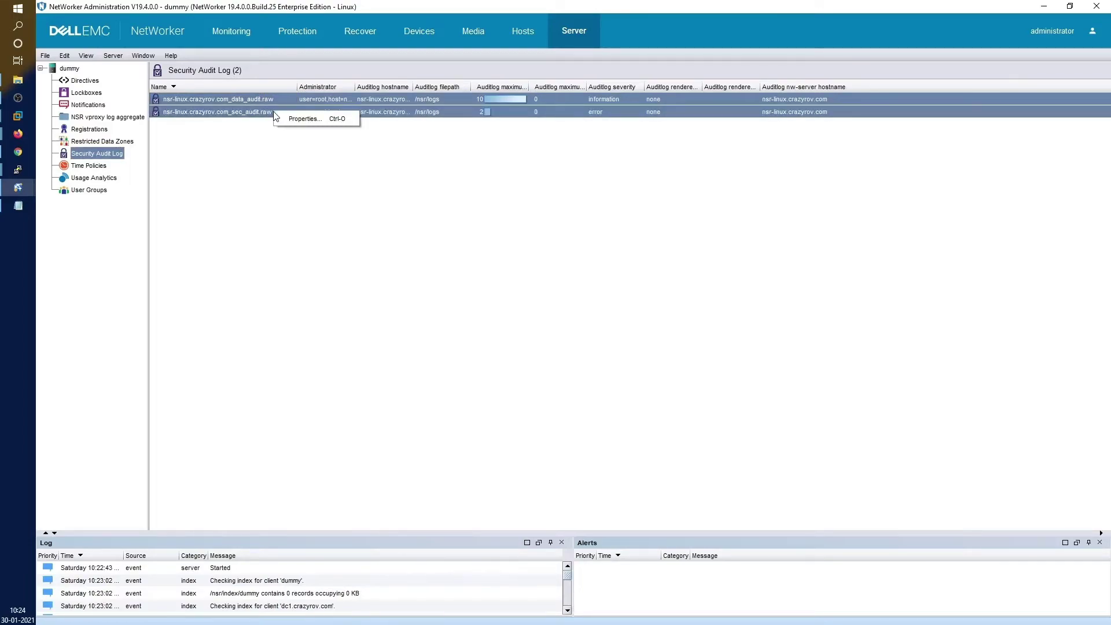
pyautogui.click(199, 154)
# Change the data audit log's Auditlog hostname to dummy
pyautogui.rightClick(217, 103)
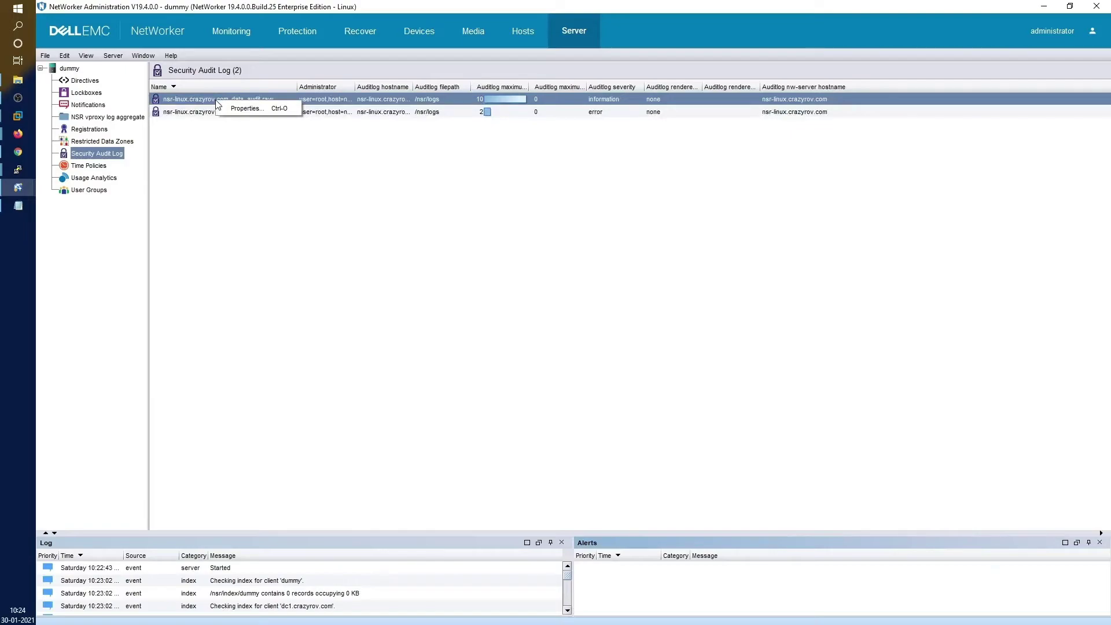
pyautogui.click(246, 108)
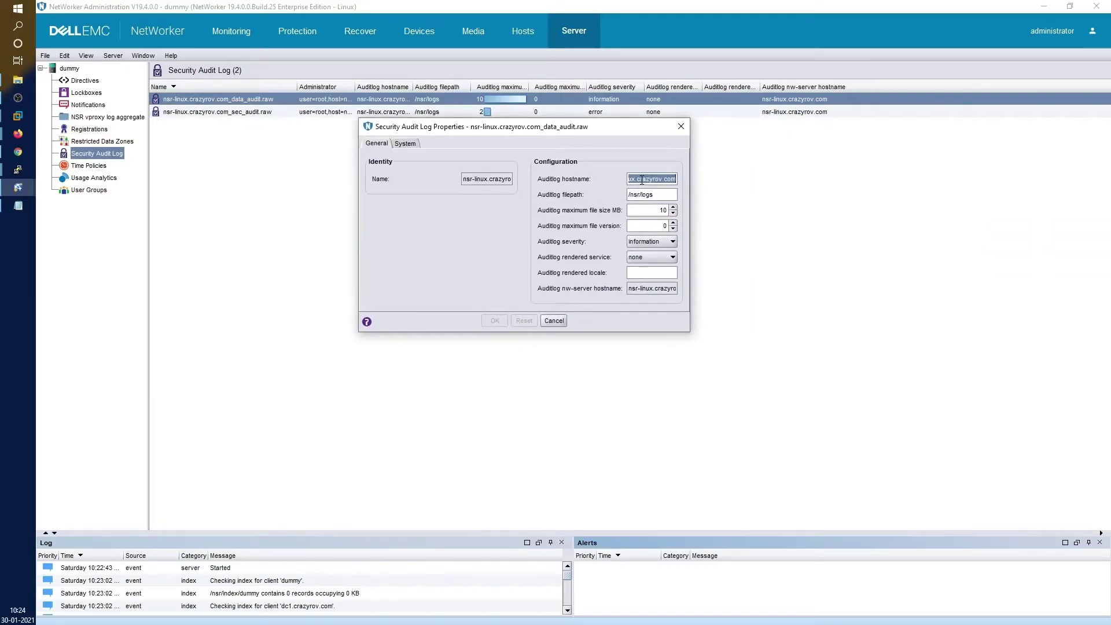
pyautogui.click(641, 179)
pyautogui.doubleClick(641, 180)
pyautogui.press('BackSpace')
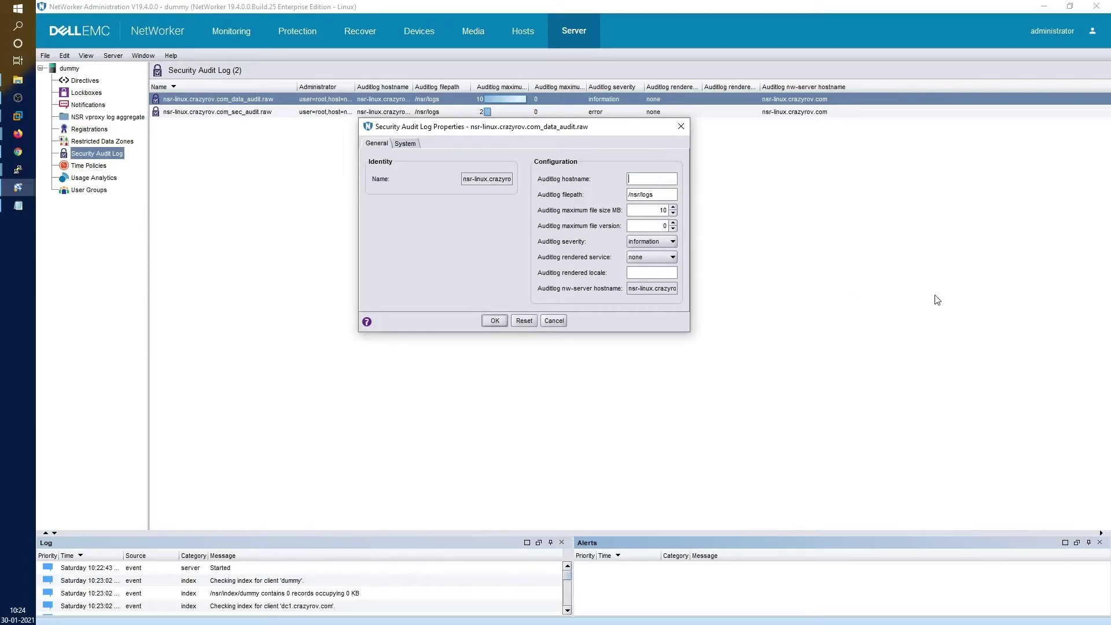
pyautogui.write('dummy')
pyautogui.click(496, 321)
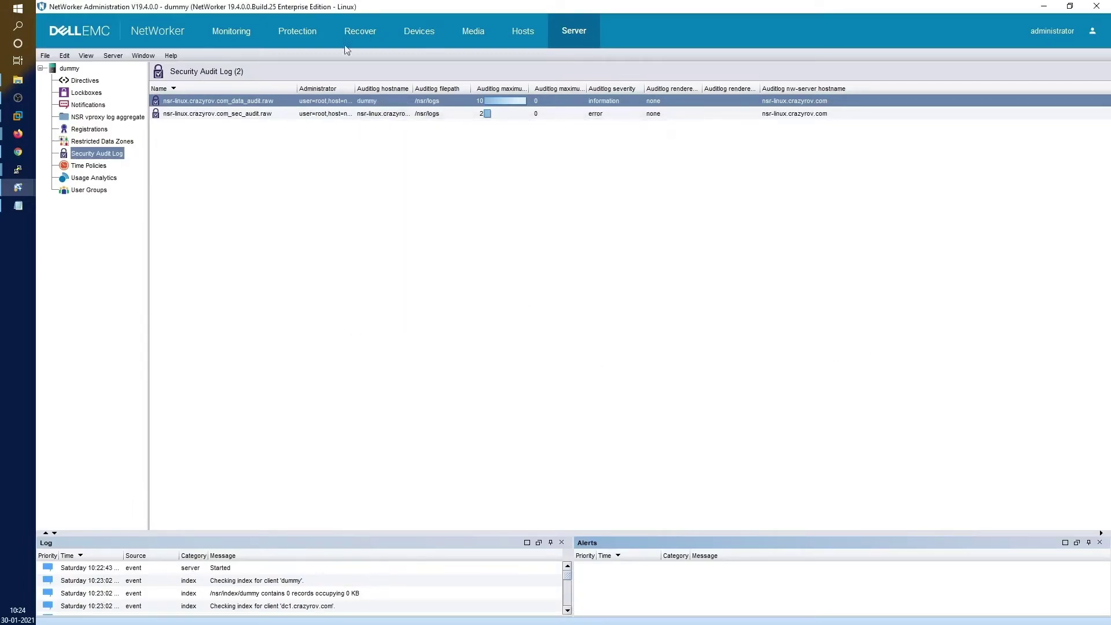
# Set the sec audit log's Auditlog hostname to dummy and return to Protection > Clients
pyautogui.doubleClick(320, 115)
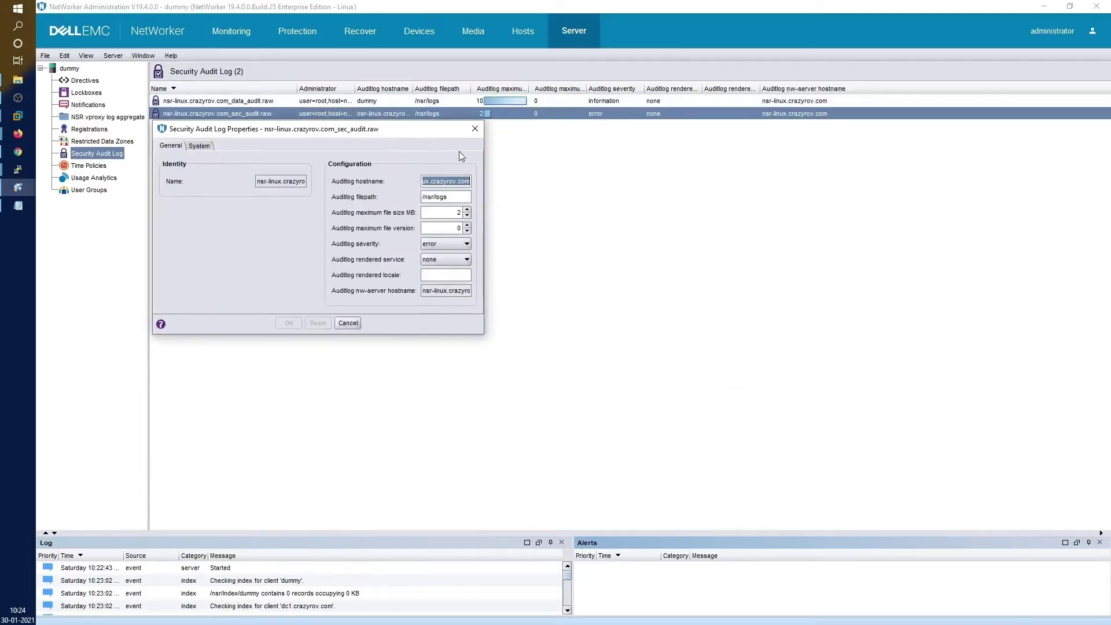
pyautogui.tripleClick(461, 177)
pyautogui.write('dummy')
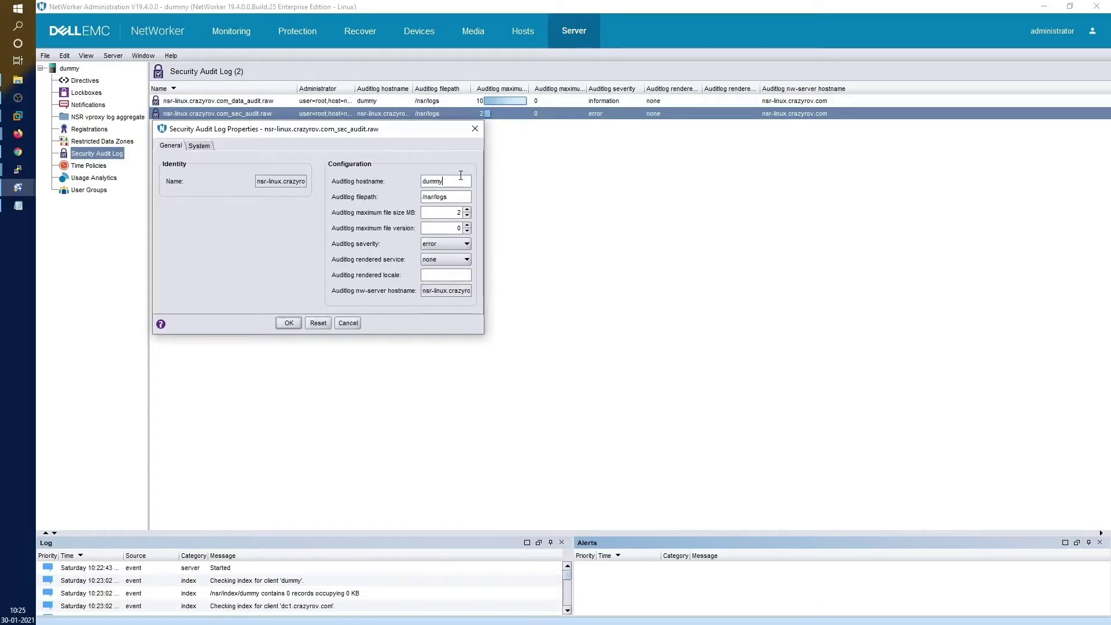
pyautogui.click(287, 323)
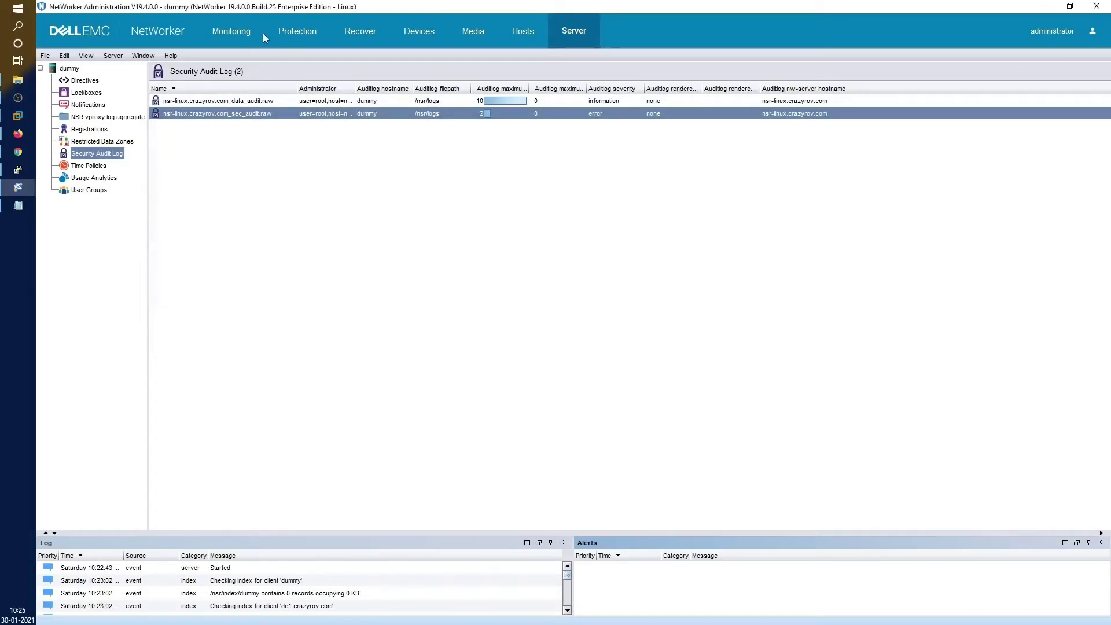
pyautogui.click(292, 33)
pyautogui.click(82, 82)
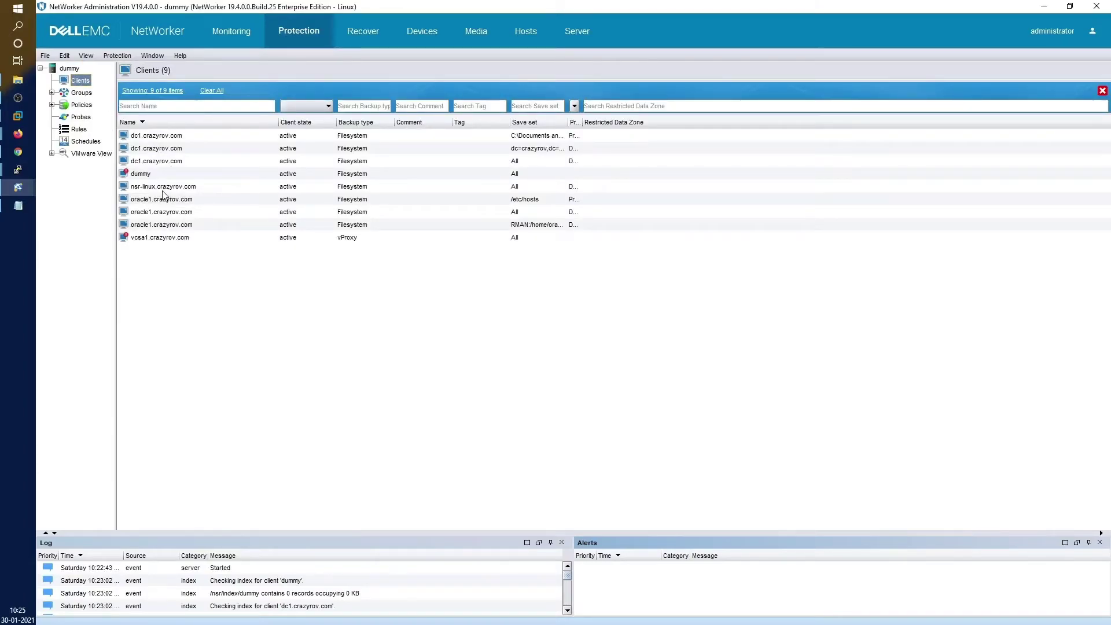
# Delete the nsr-linux.crazyrov.com client, leaving eight clients
pyautogui.click(163, 191)
pyautogui.rightClick(162, 191)
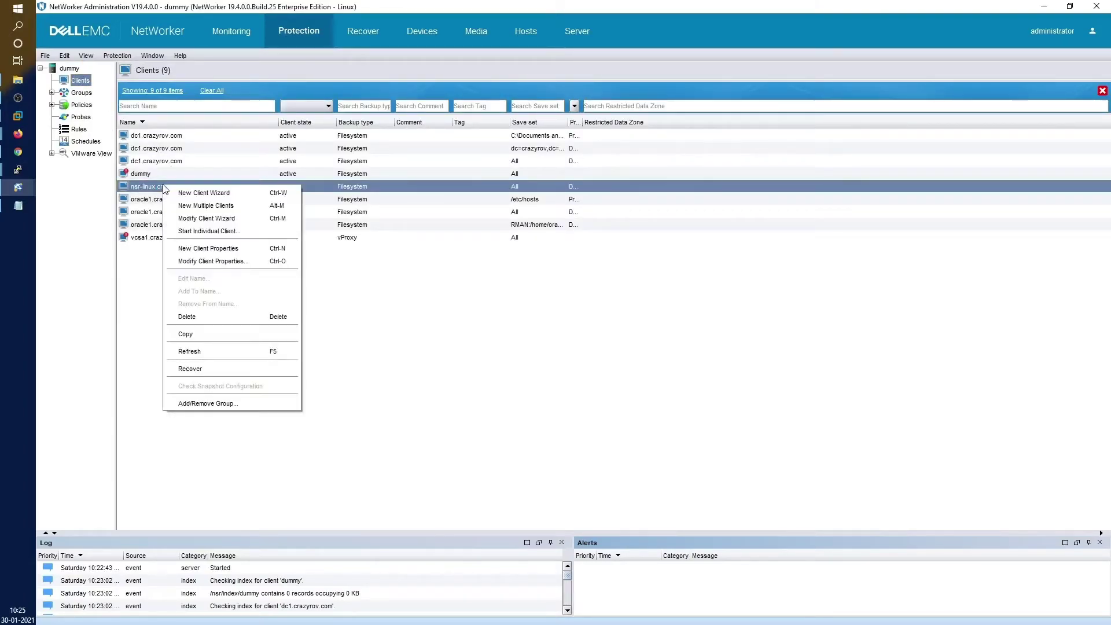
pyautogui.click(199, 317)
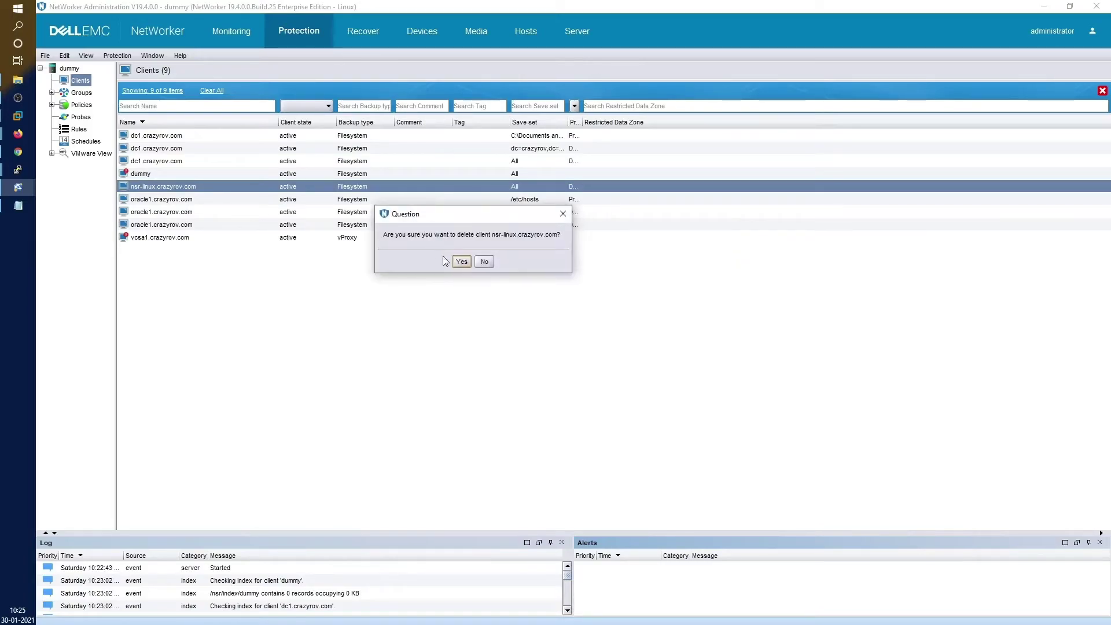
pyautogui.click(467, 262)
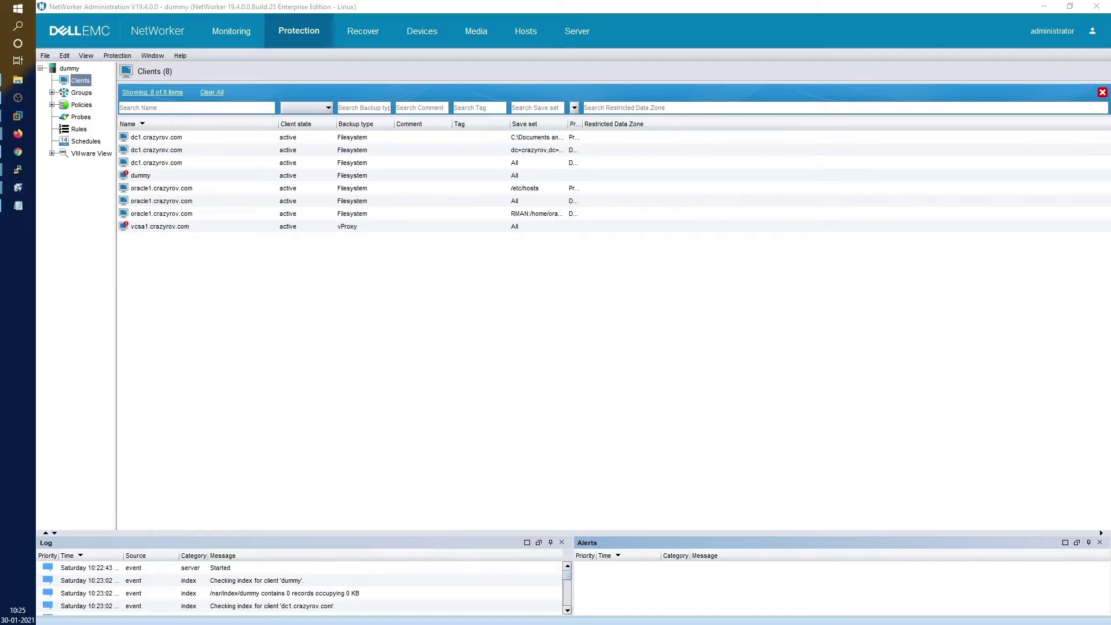
# Move Notepad aside and select the saved old client ID
pyautogui.hotkey('alt', 'Tab')
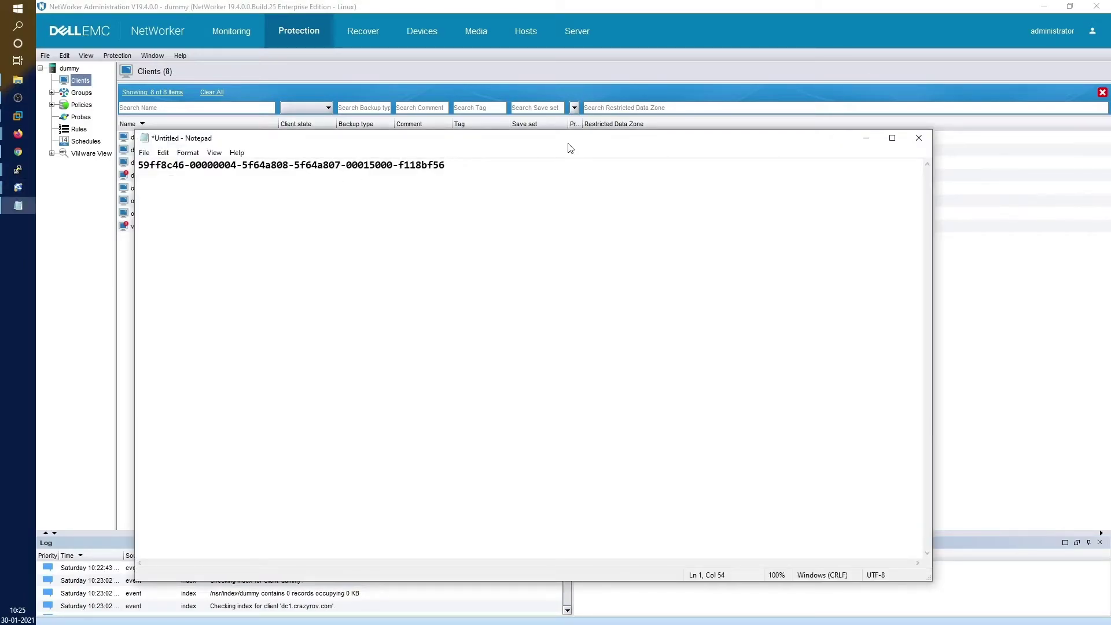
pyautogui.moveTo(570, 143); pyautogui.dragTo(806, 122)
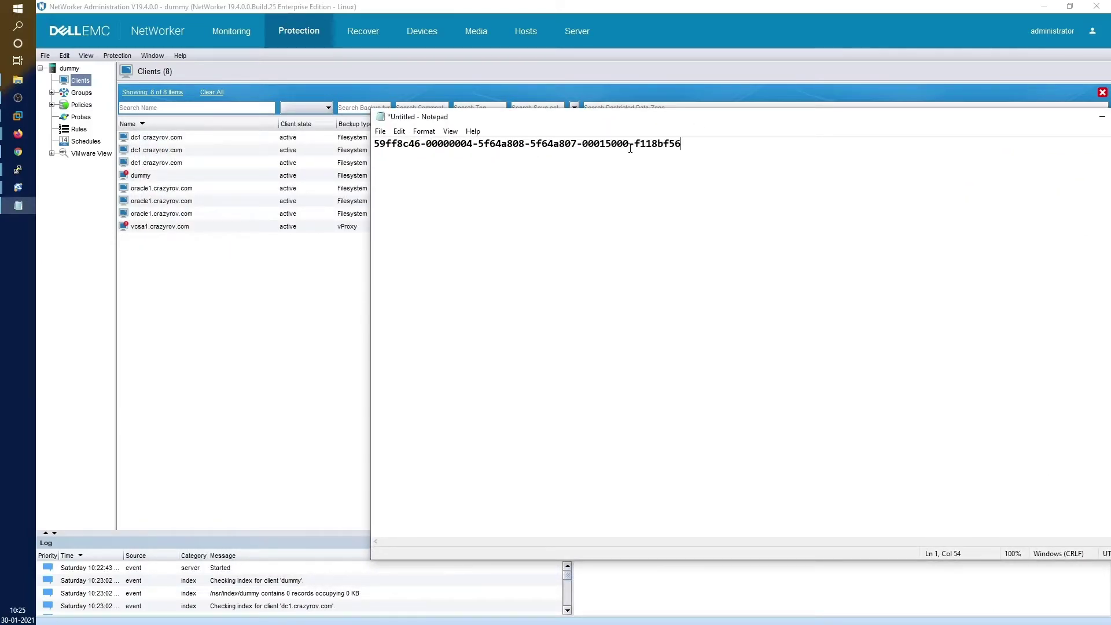
pyautogui.click(630, 148)
pyautogui.click(658, 143)
pyautogui.hotkey('ctrl', 'a')
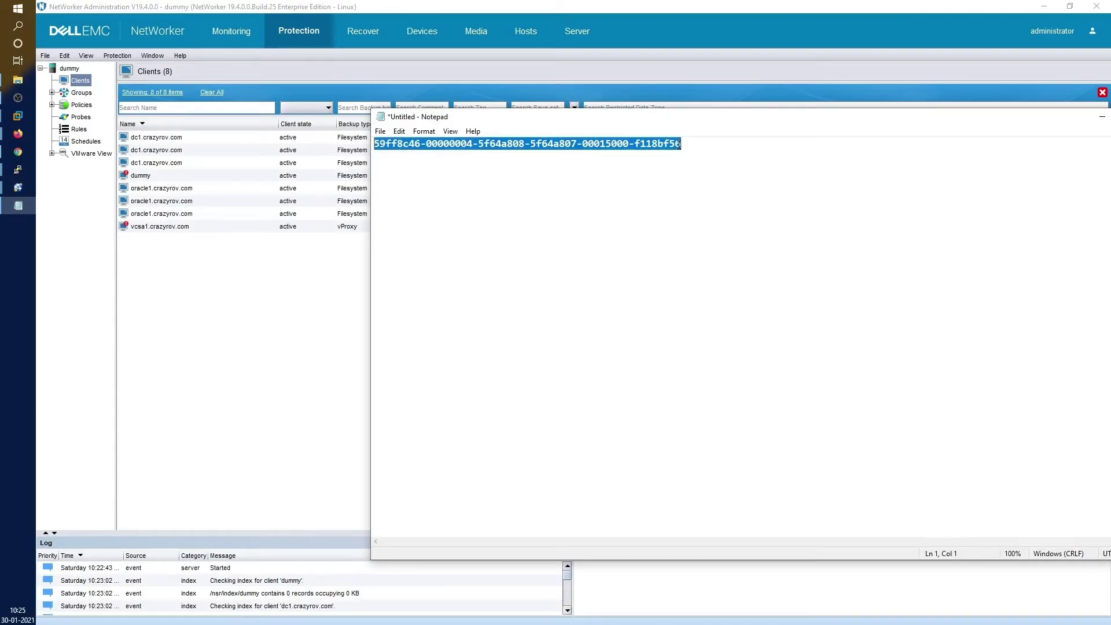
# Create a new client and check the Client id on its Globals (1 of 2) page
pyautogui.rightClick(185, 270)
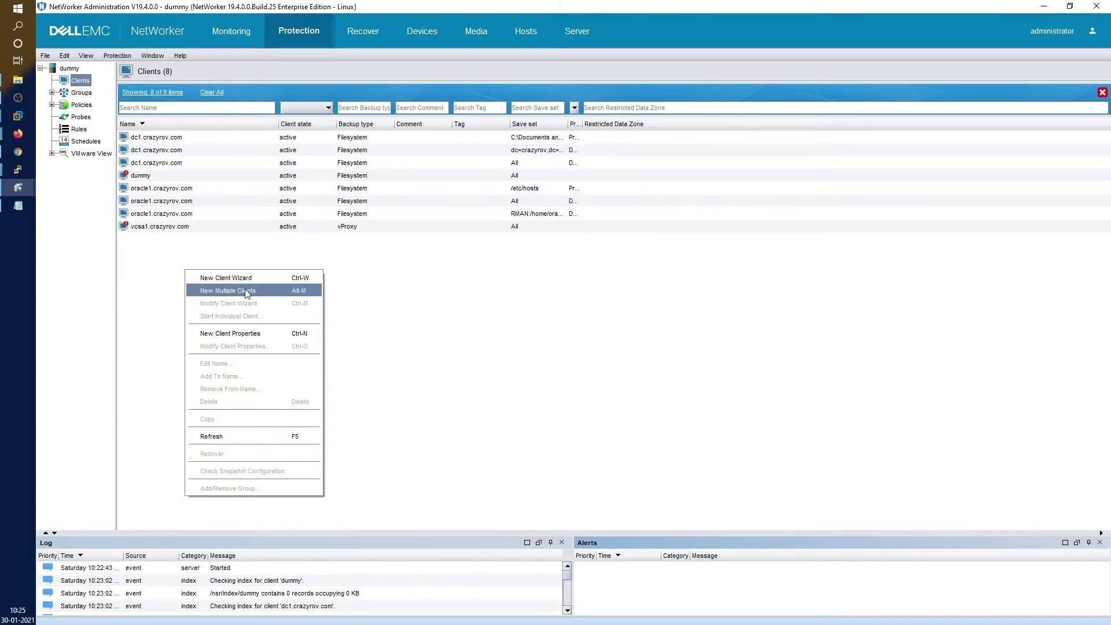
pyautogui.click(238, 334)
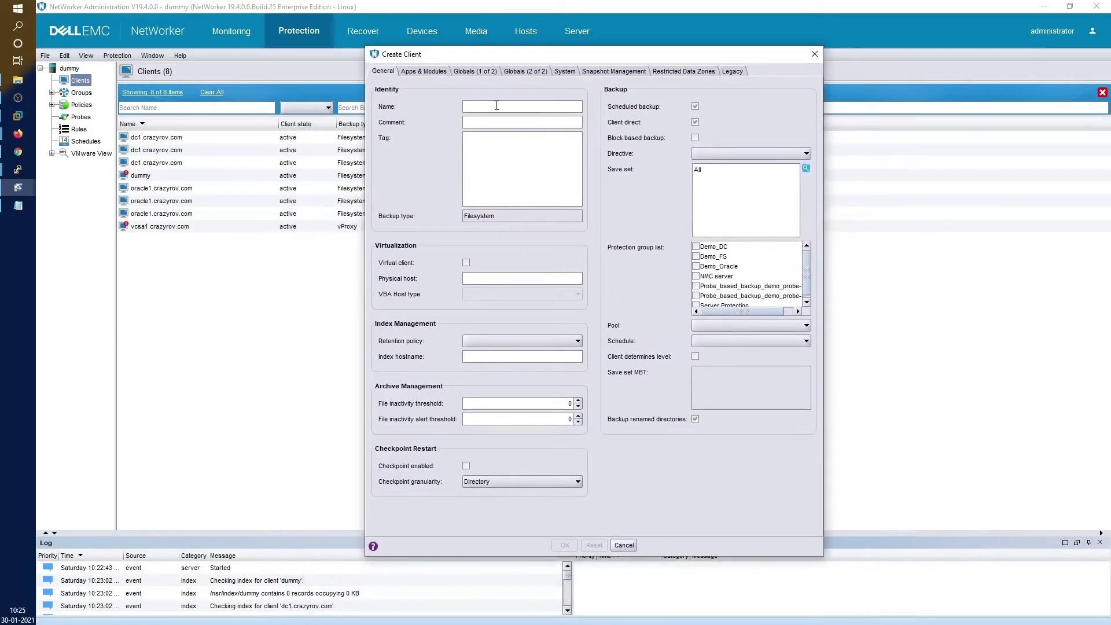
pyautogui.click(433, 72)
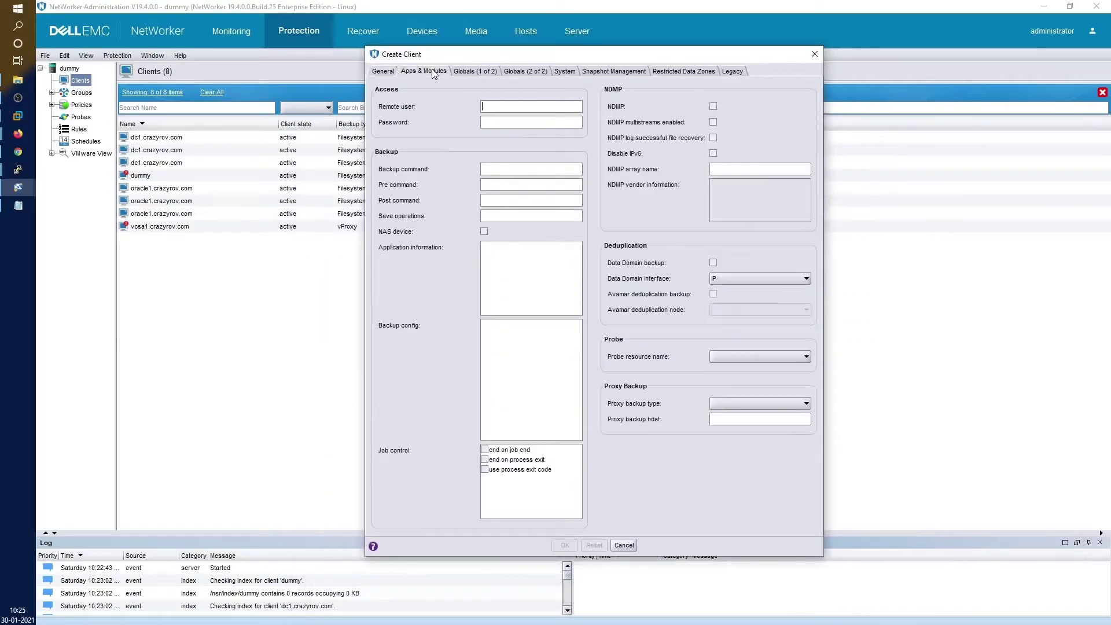
pyautogui.click(471, 74)
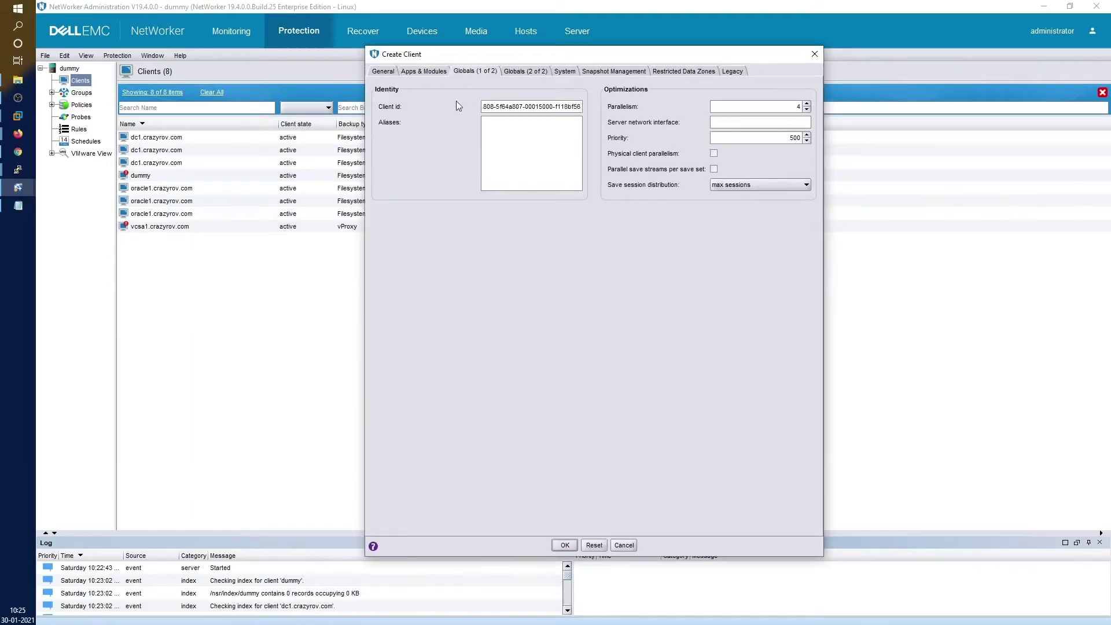
pyautogui.click(383, 71)
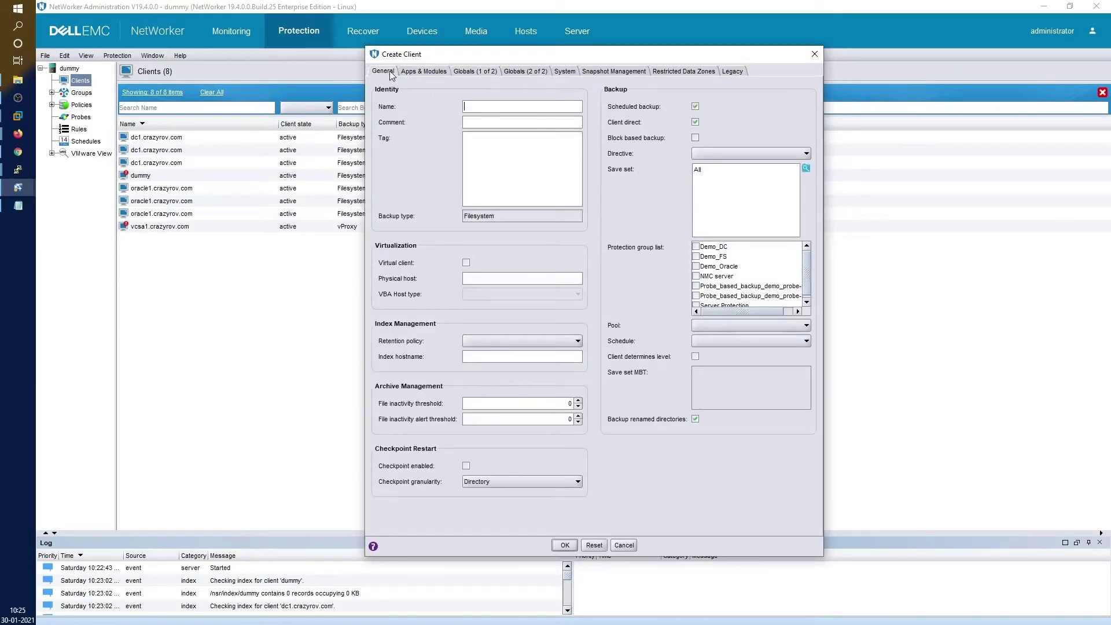
# Name the new client nsr-server-01, then bring the dummy PuTTY session forward
pyautogui.click(478, 108)
pyautogui.write('nsr-server-01')
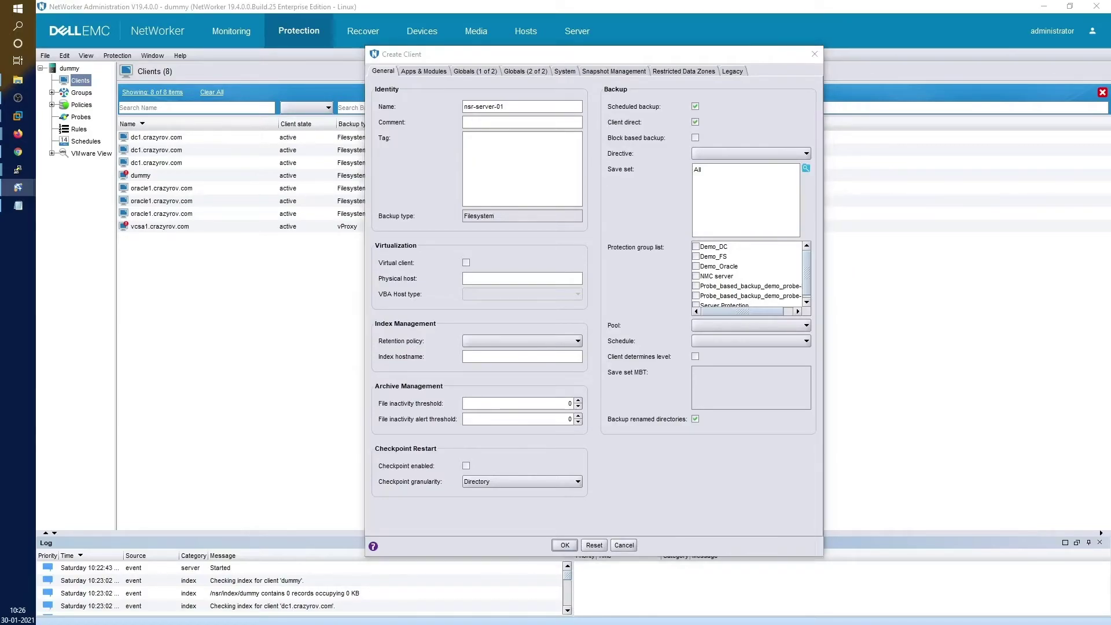
pyautogui.click(17, 169)
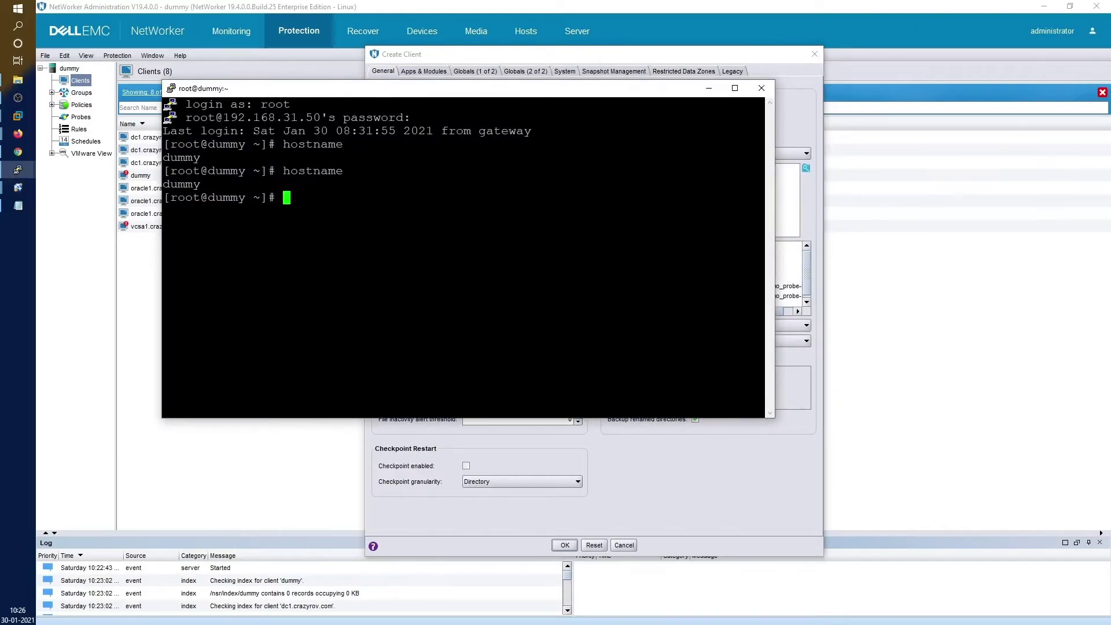
# Close the dummy host PuTTY session and return to the nsr-linux terminal
pyautogui.doubleClick(449, 89)
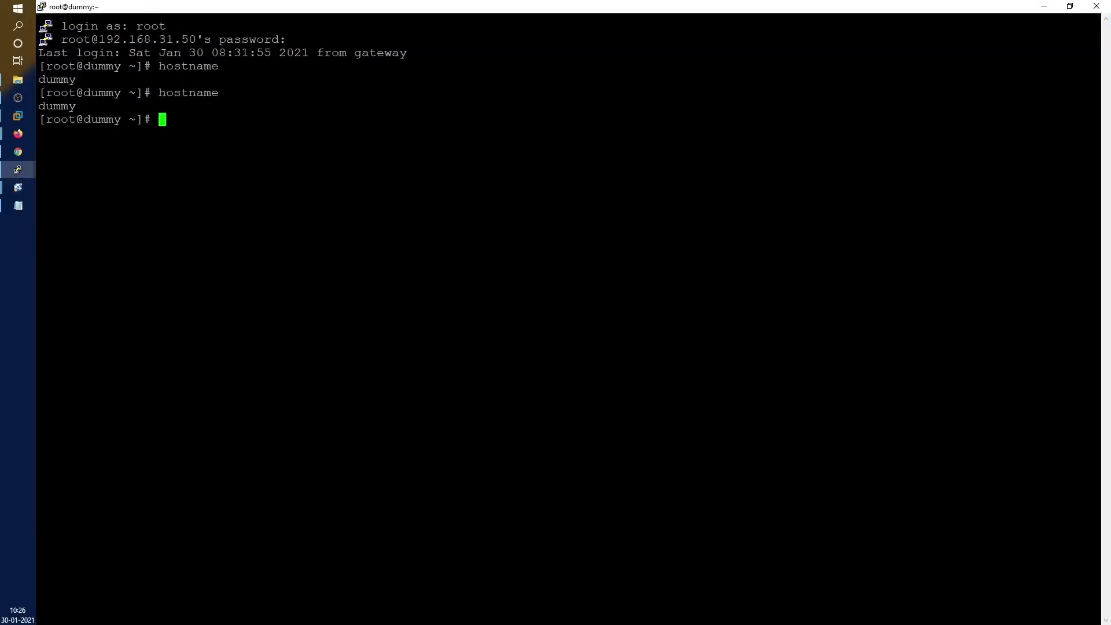
pyautogui.click(1095, 6)
pyautogui.click(593, 360)
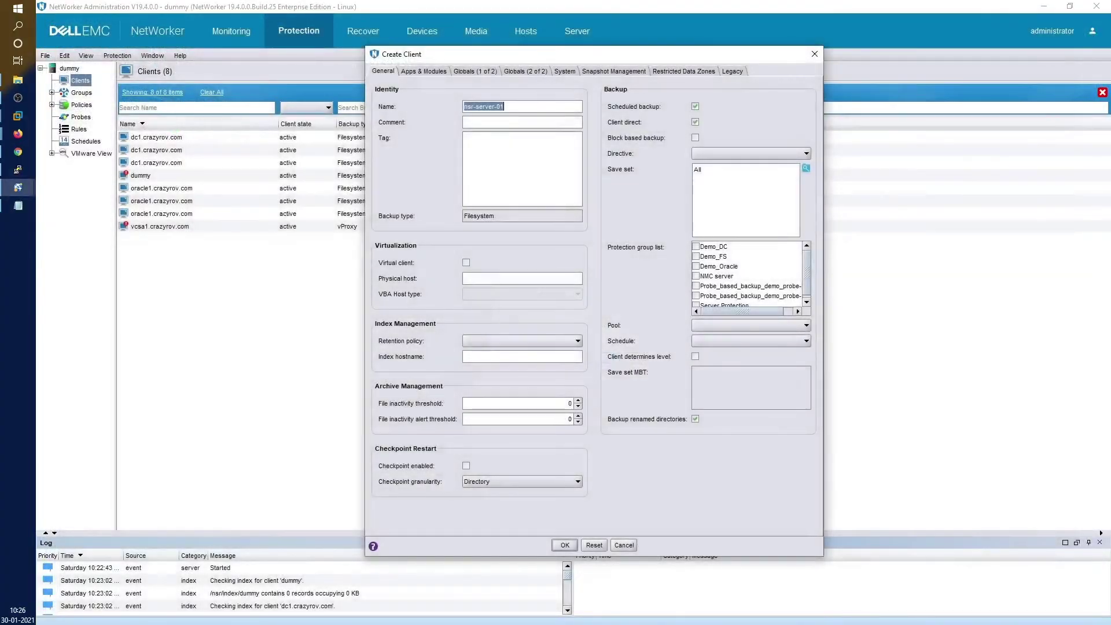
pyautogui.hotkey('alt', 'Tab')
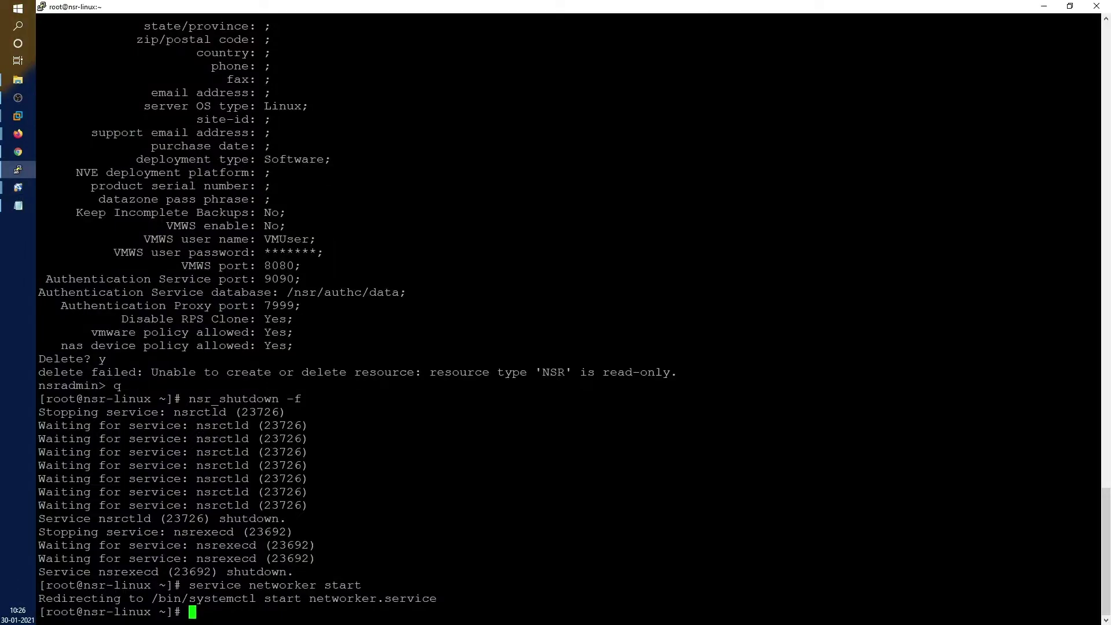
# Clear the terminal and display the contents of /etc/hosts
pyautogui.write('clear')
pyautogui.press('Return')
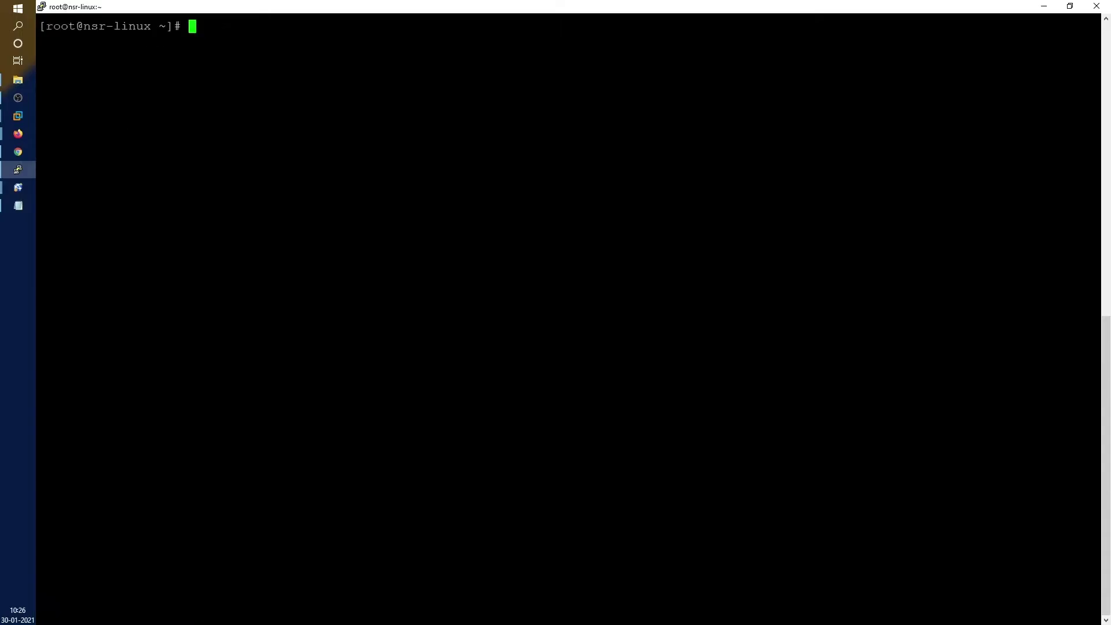
pyautogui.write('cat /etc/hosts')
pyautogui.press('Return')
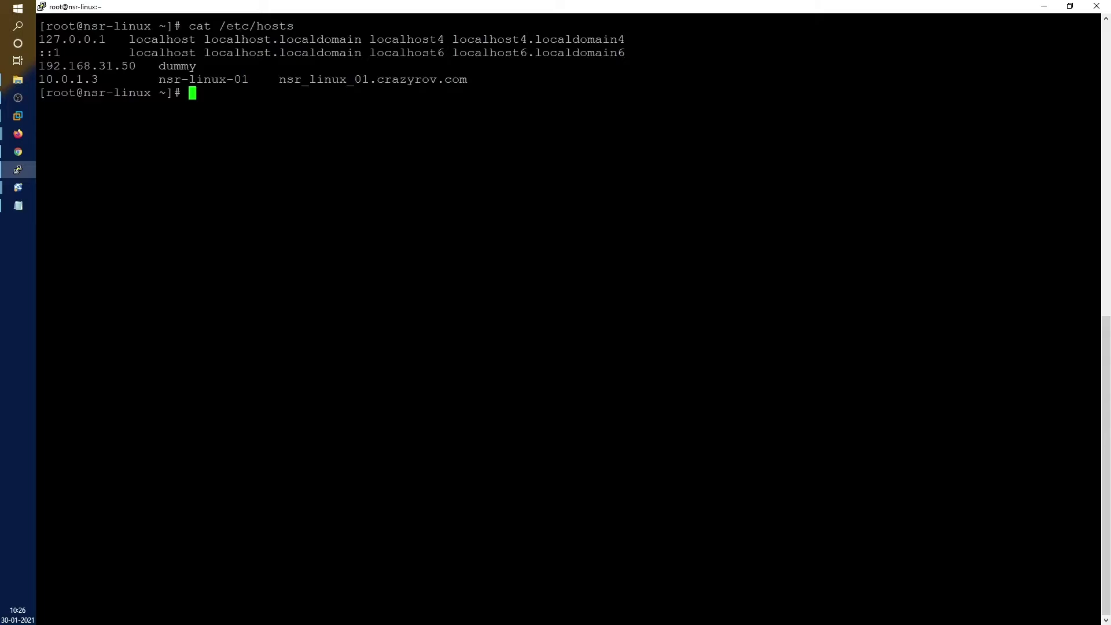
pyautogui.doubleClick(222, 80)
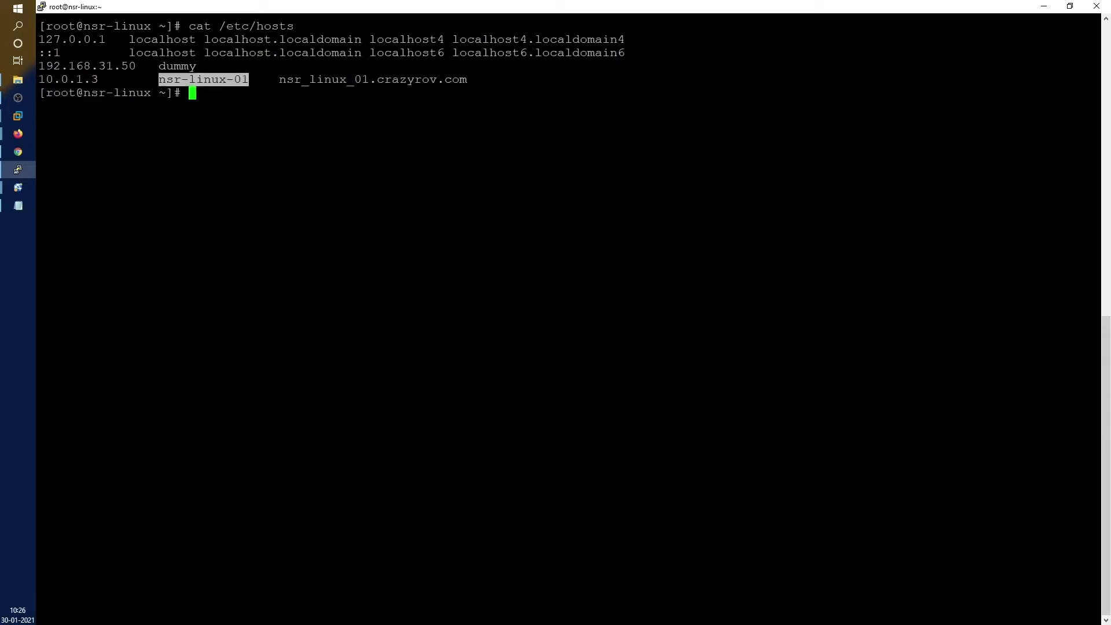
pyautogui.hotkey('alt', 'Tab')
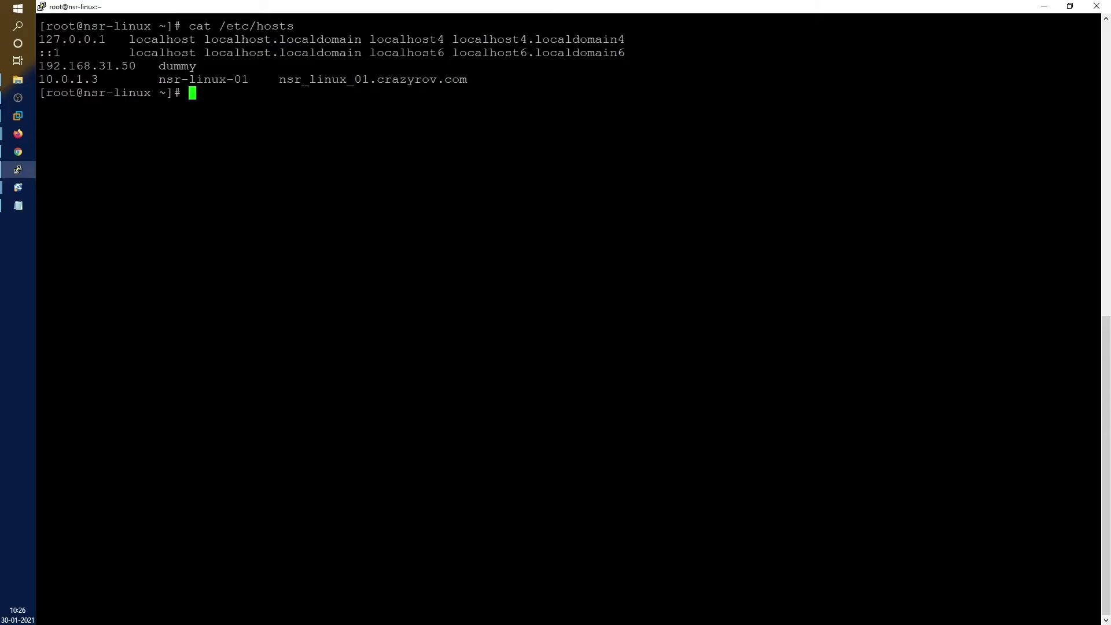
# Open /etc/hosts in vi and move to the nsr_linux_01 entry
pyautogui.press('Up')
pyautogui.press('Up')
pyautogui.press('Up')
pyautogui.press('Up')
pyautogui.press('Up')
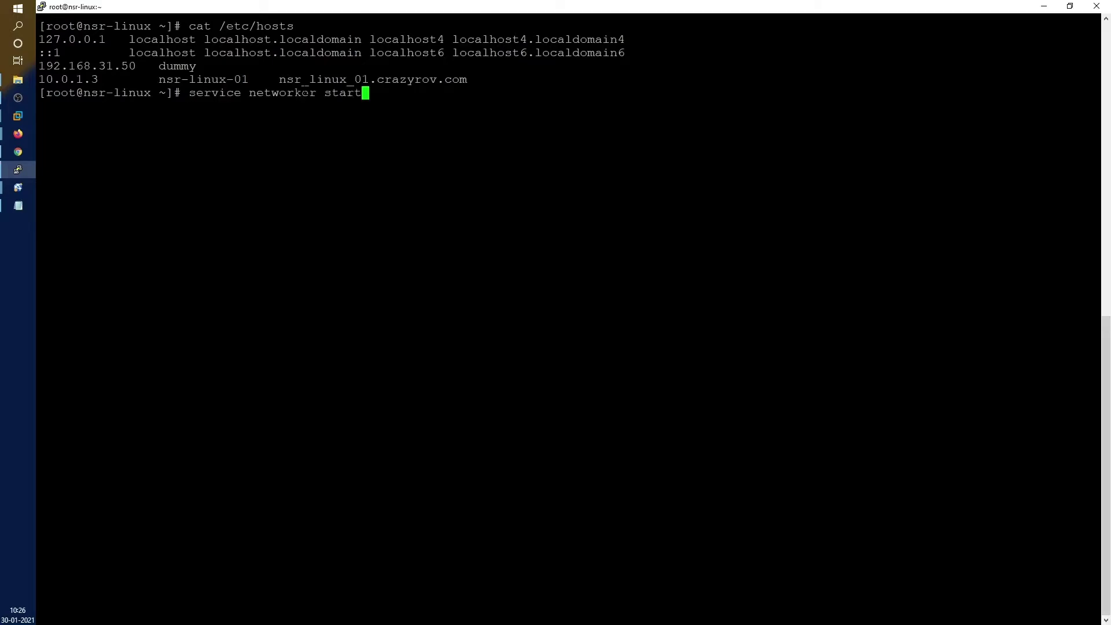
pyautogui.press('Down')
pyautogui.press('Down')
pyautogui.press('Down')
pyautogui.press('Down')
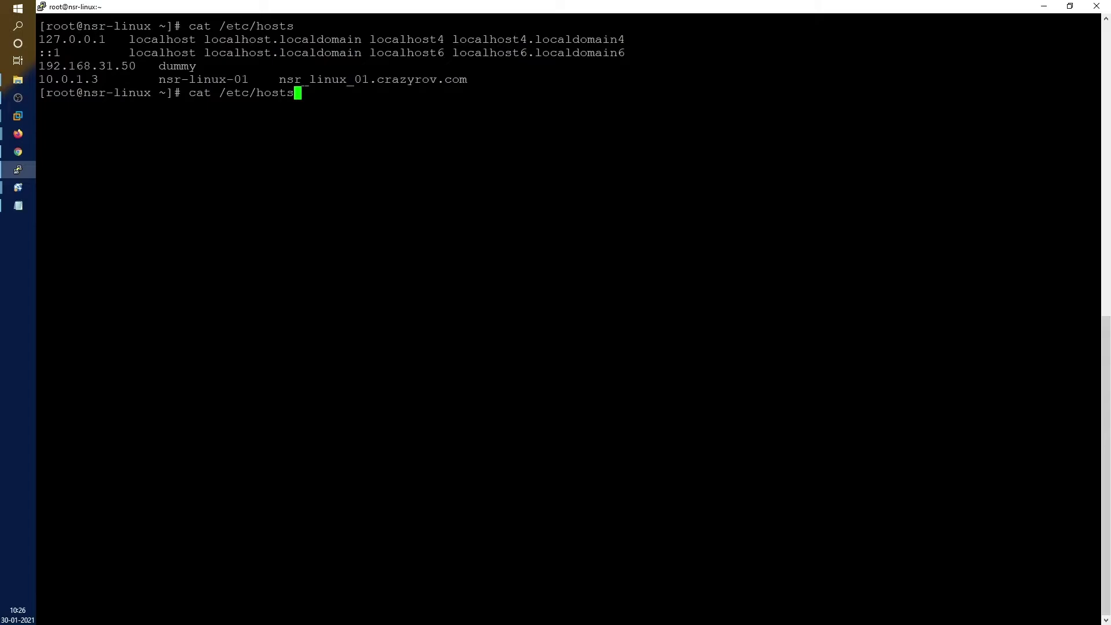
pyautogui.press('Home')
pyautogui.press('Right')
pyautogui.press('Right')
pyautogui.press('Right')
pyautogui.press('BackSpace')
pyautogui.press('BackSpace')
pyautogui.press('BackSpace')
pyautogui.write('vi')
pyautogui.press('Return')
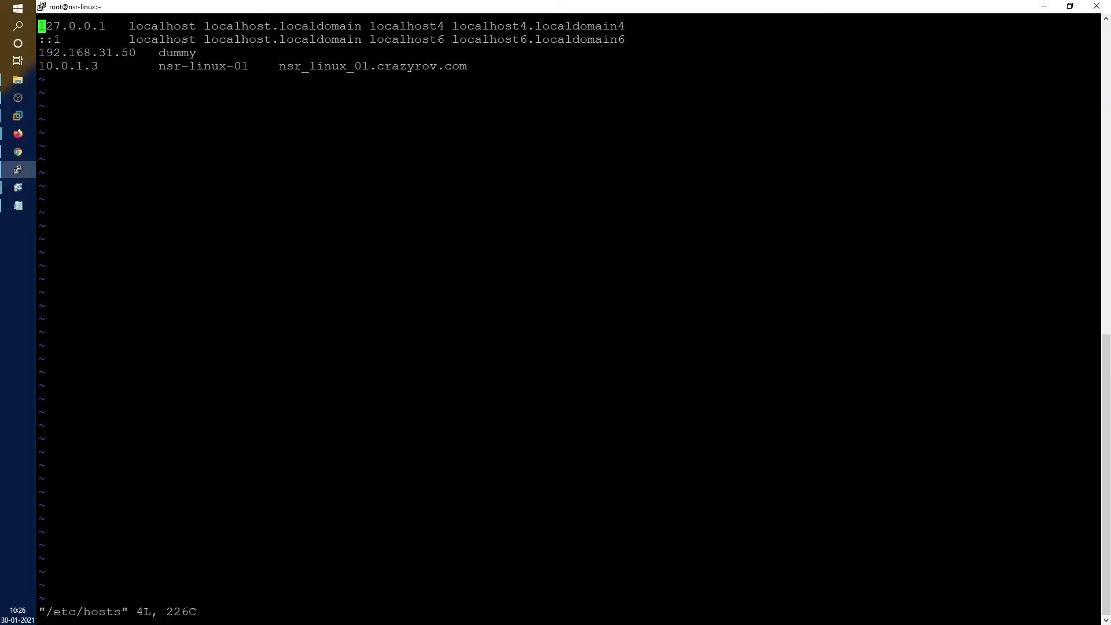
pyautogui.press('Down')
pyautogui.press('Down')
pyautogui.press('Down')
pyautogui.press('Right')
pyautogui.press('Right')
pyautogui.press('Right')
pyautogui.press('Right')
pyautogui.press('Right')
pyautogui.press('Right')
pyautogui.press('Right')
pyautogui.press('Right')
pyautogui.press('Right')
pyautogui.press('Right')
pyautogui.press('Right')
pyautogui.press('Right')
pyautogui.press('Right')
pyautogui.press('Right')
pyautogui.press('Right')
pyautogui.press('Right')
pyautogui.press('Right')
pyautogui.press('Right')
pyautogui.press('Right')
pyautogui.press('Right')
pyautogui.press('Right')
pyautogui.press('Right')
pyautogui.press('Right')
pyautogui.press('Right')
pyautogui.press('Right')
pyautogui.press('Right')
pyautogui.press('Right')
pyautogui.press('Right')
pyautogui.press('Right')
pyautogui.press('Right')
pyautogui.press('Right')
pyautogui.press('Right')
pyautogui.press('Right')
pyautogui.press('Right')
pyautogui.press('Right')
pyautogui.press('Right')
pyautogui.press('Right')
pyautogui.press('Right')
pyautogui.press('Right')
pyautogui.press('Left')
# Change nsr_linux_01 to nsr-linux-01 in the hosts entry, save with :wq, and clear the screen
pyautogui.press('i')
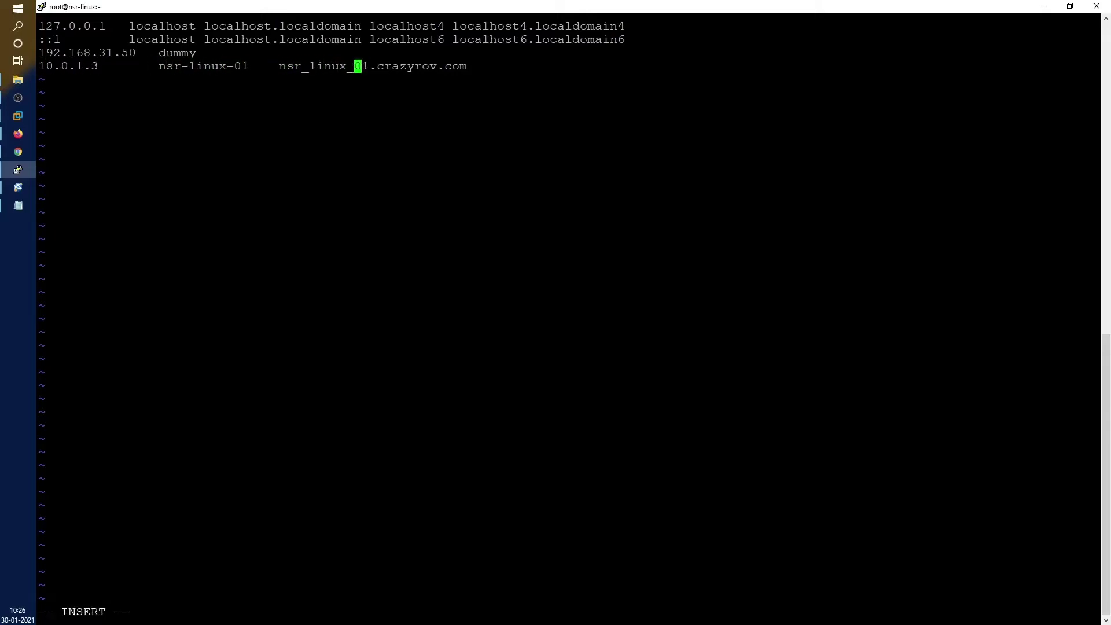
pyautogui.press('BackSpace')
pyautogui.write('-')
pyautogui.press('Left')
pyautogui.press('Left')
pyautogui.press('Left')
pyautogui.press('Left')
pyautogui.press('Left')
pyautogui.press('Left')
pyautogui.press('BackSpace')
pyautogui.write('-')
pyautogui.press('Escape')
pyautogui.write(':wq')
pyautogui.press('Return')
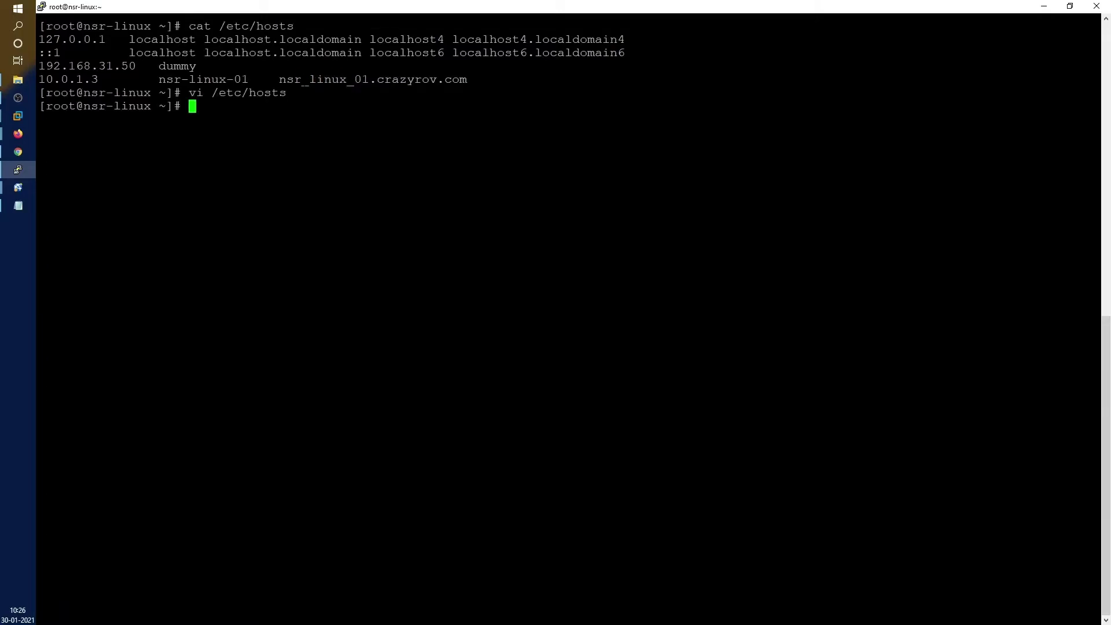
pyautogui.write('clear')
pyautogui.press('Return')
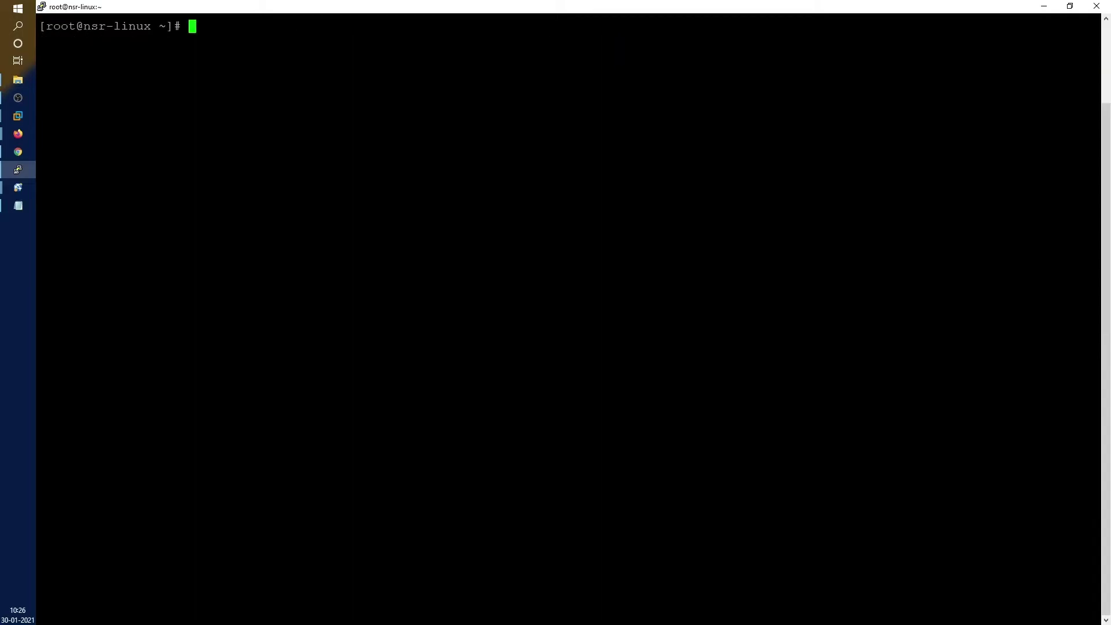
pyautogui.hotkey('alt', 'Tab')
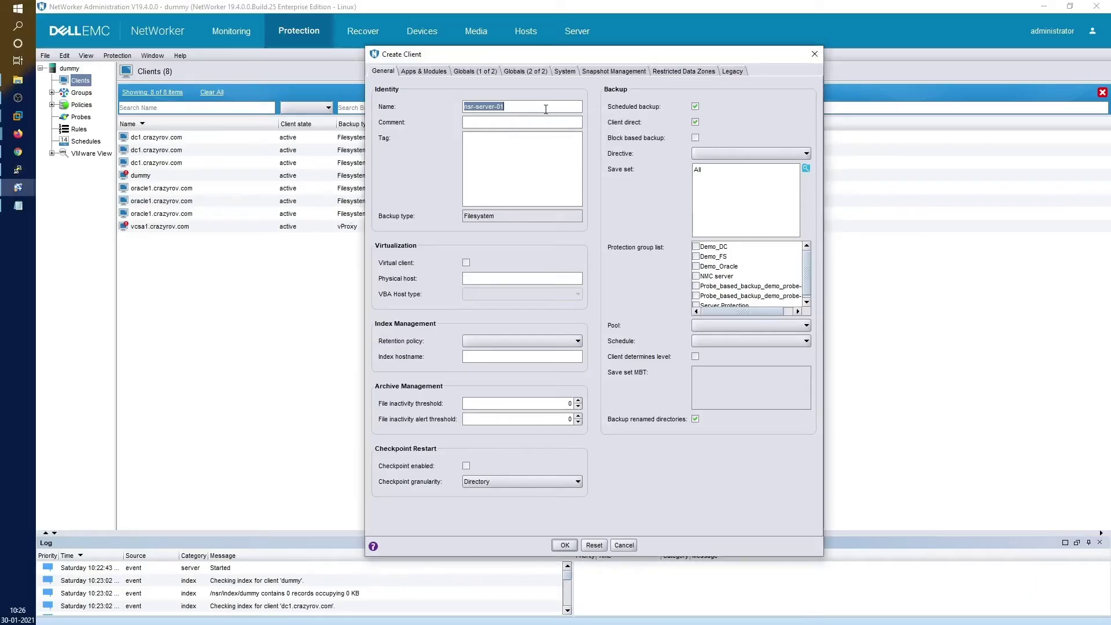
# Paste nsr-linux-01 as the client name, accept the rename warning, and save the client
pyautogui.write('nsr-linux-01')
pyautogui.click(440, 71)
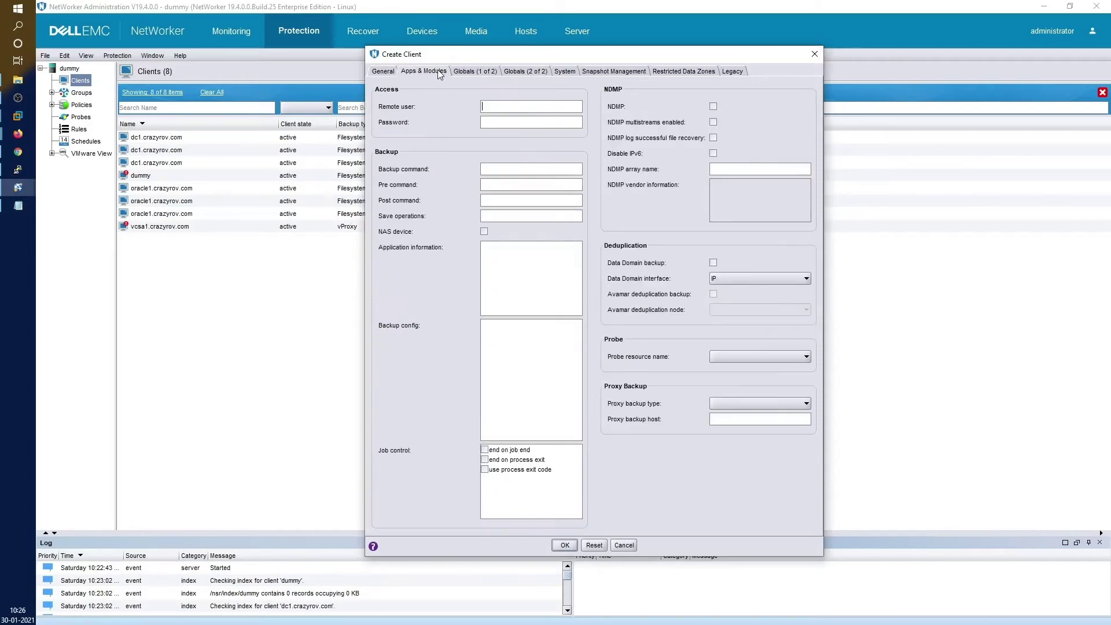
pyautogui.click(565, 546)
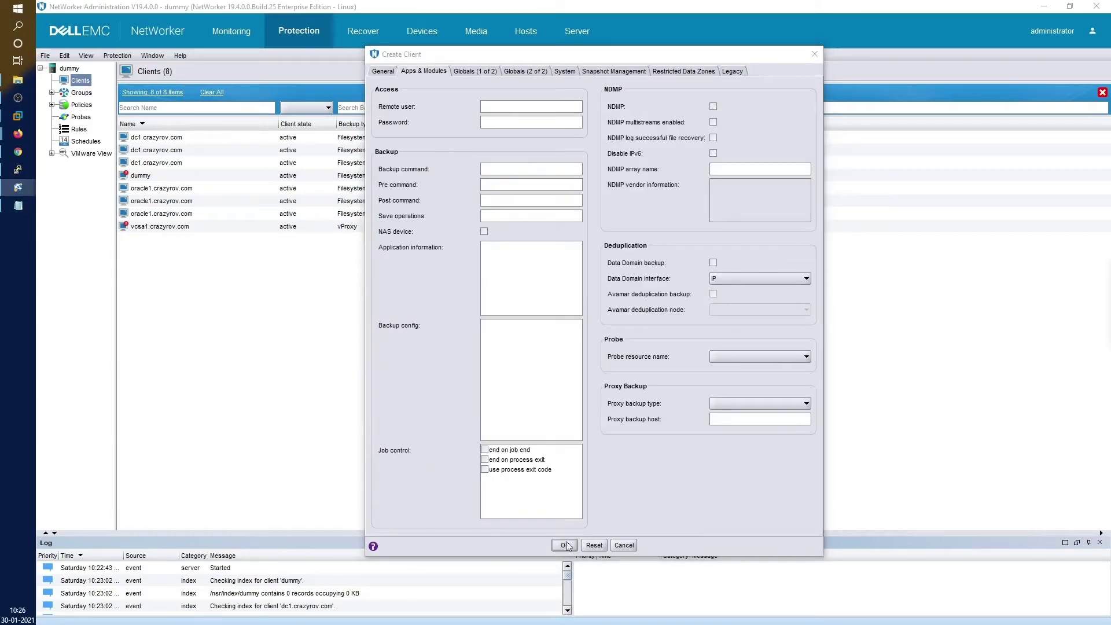
pyautogui.moveTo(478, 172); pyautogui.dragTo(523, 186)
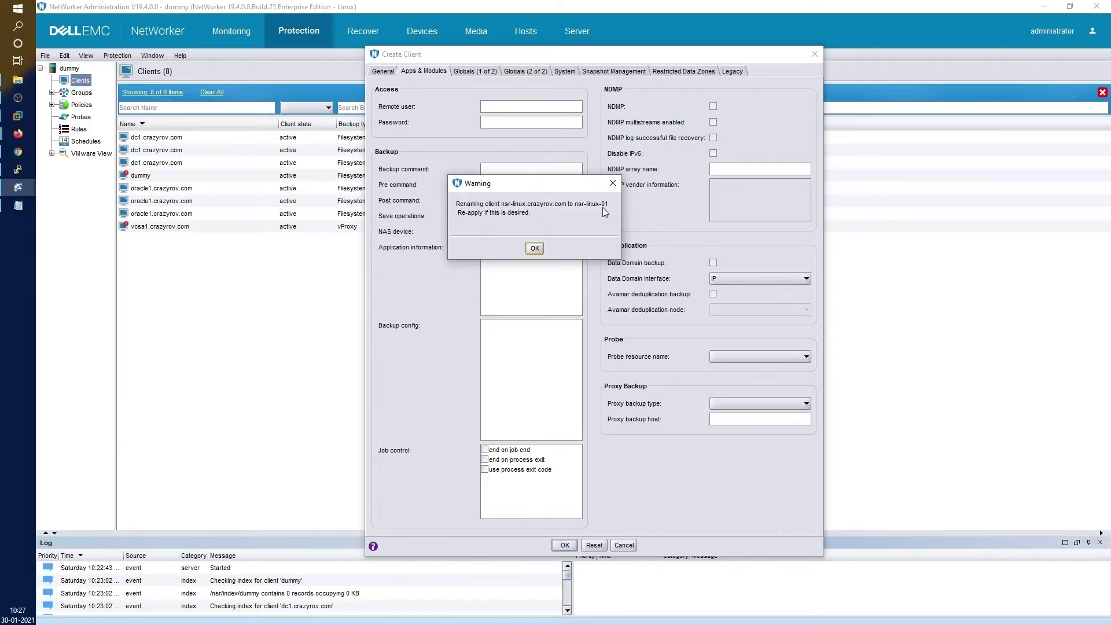
pyautogui.click(535, 248)
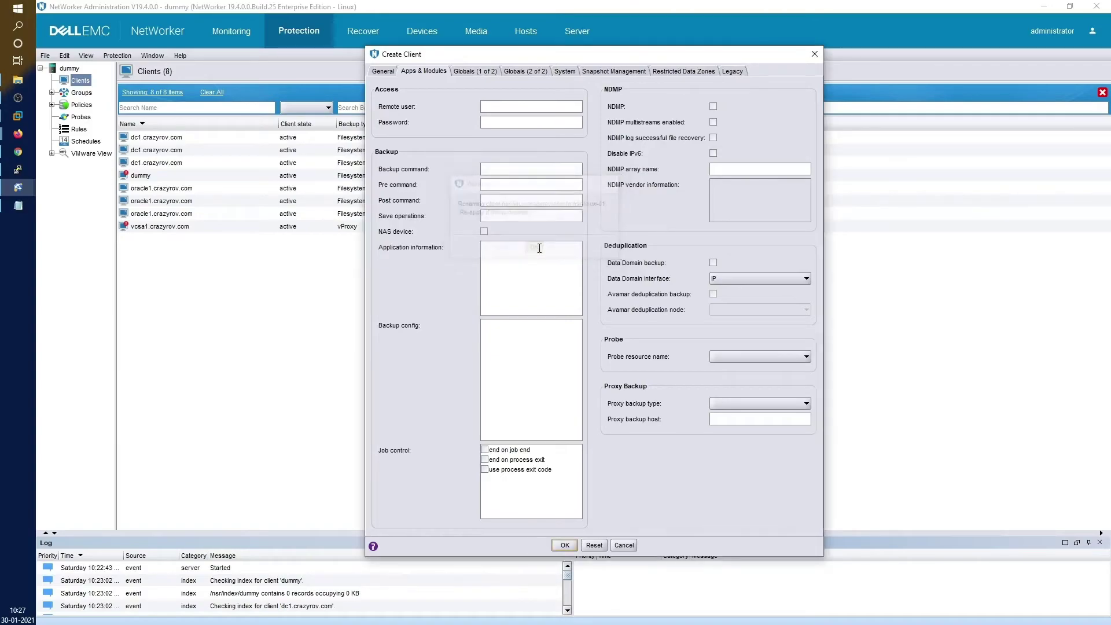
pyautogui.click(563, 546)
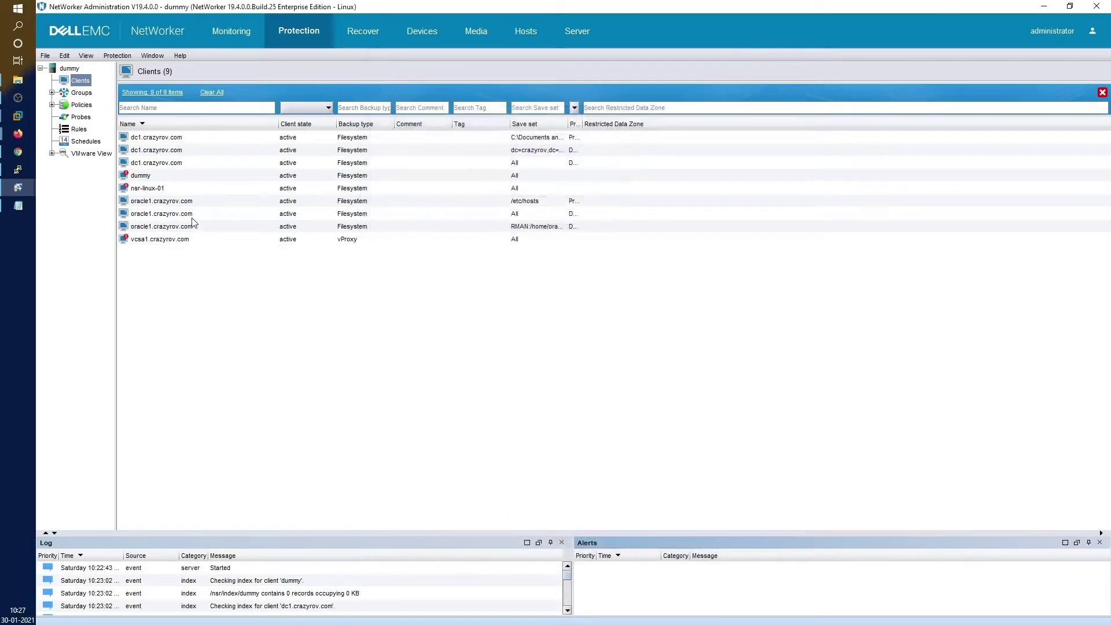
# Compare nsr-linux-01's Client id in Globals (1 of 2) with the Notepad copy, then cancel the properties
pyautogui.click(171, 189)
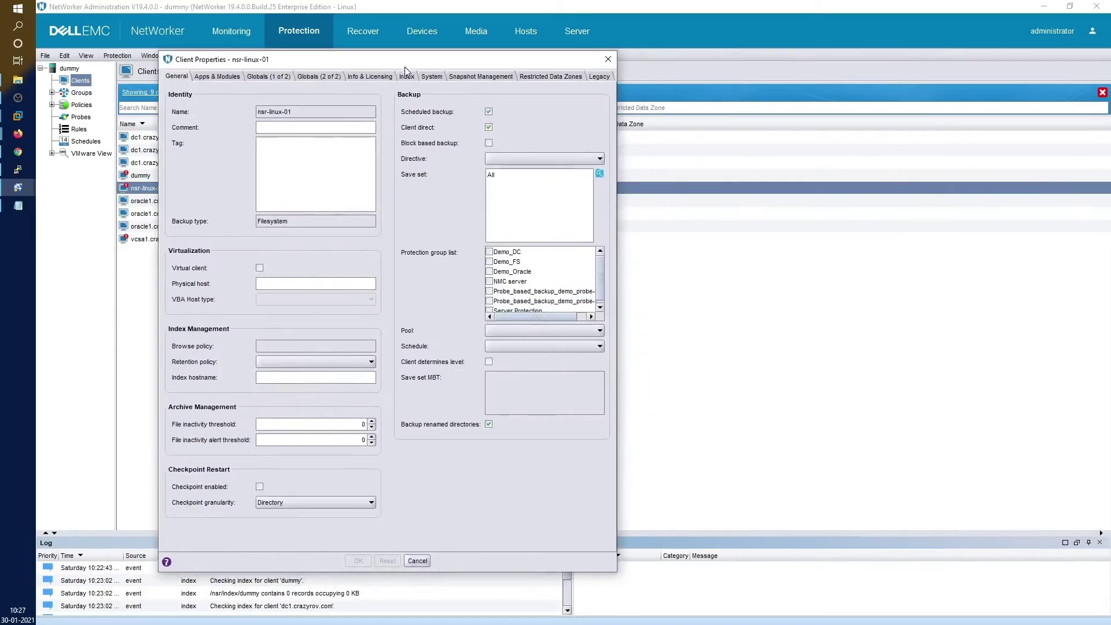
pyautogui.click(258, 77)
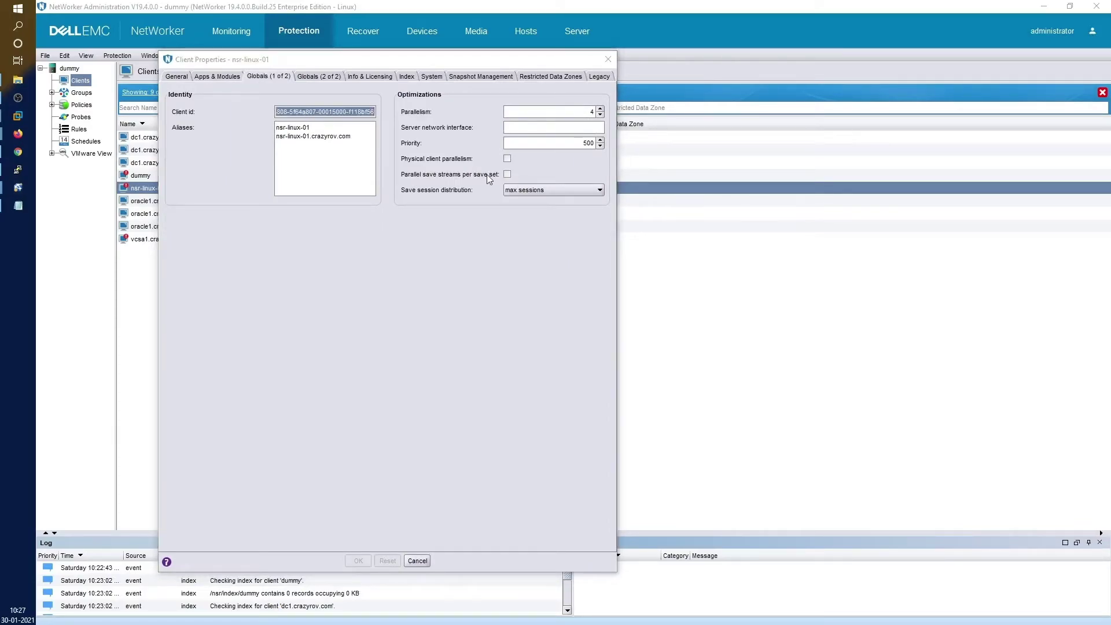
pyautogui.hotkey('alt', 'Tab')
pyautogui.press('End')
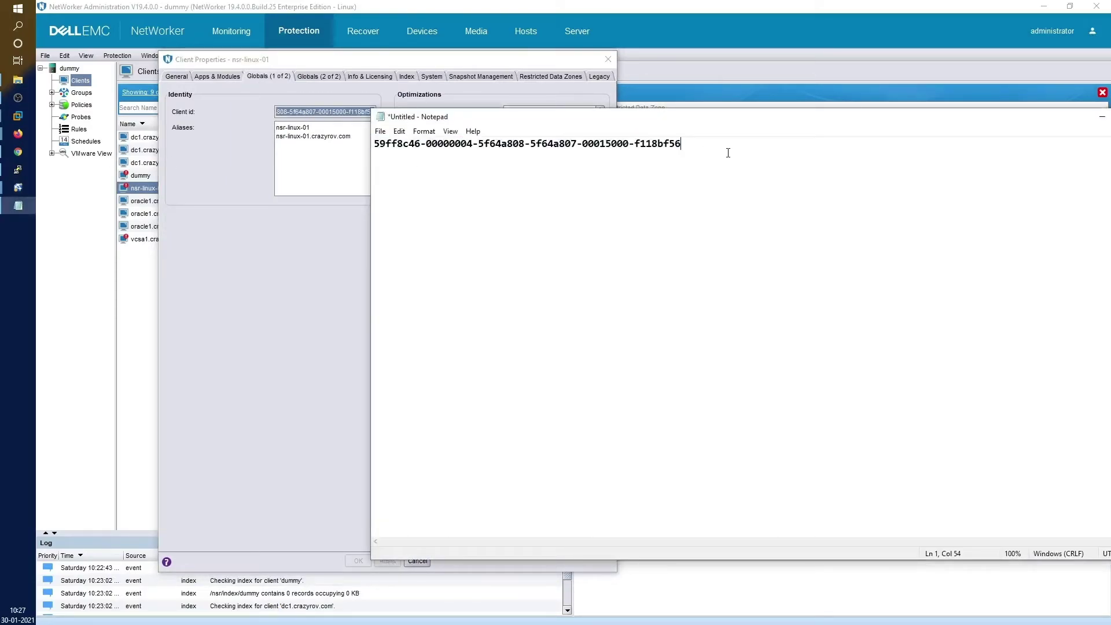
pyautogui.press('Return')
pyautogui.hotkey('ctrl', 'v')
pyautogui.hotkey('alt', 'Tab')
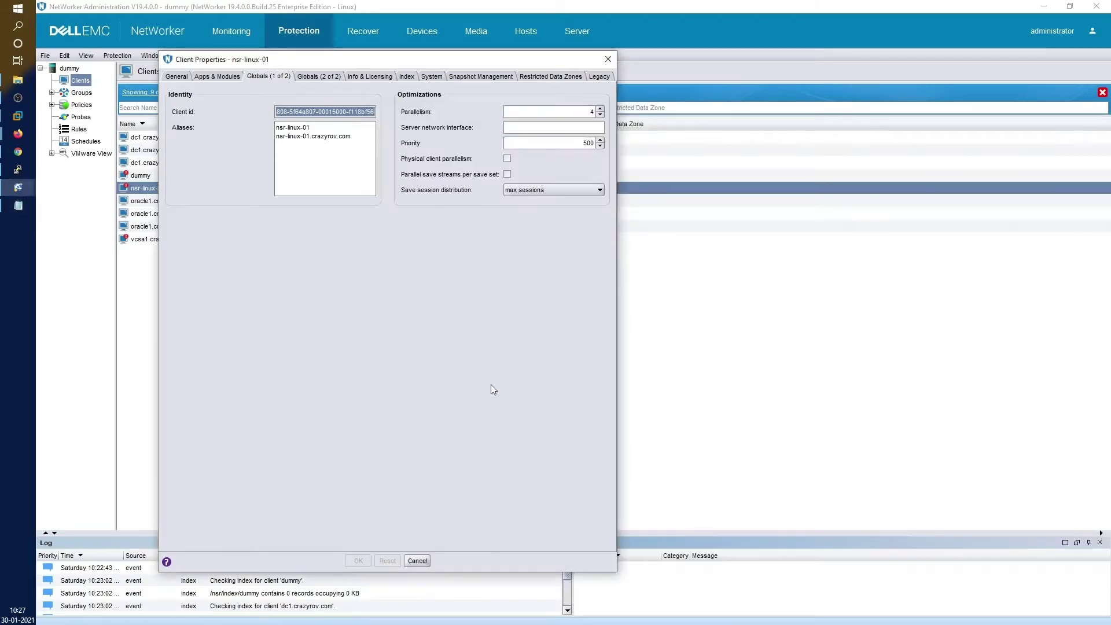
pyautogui.click(416, 561)
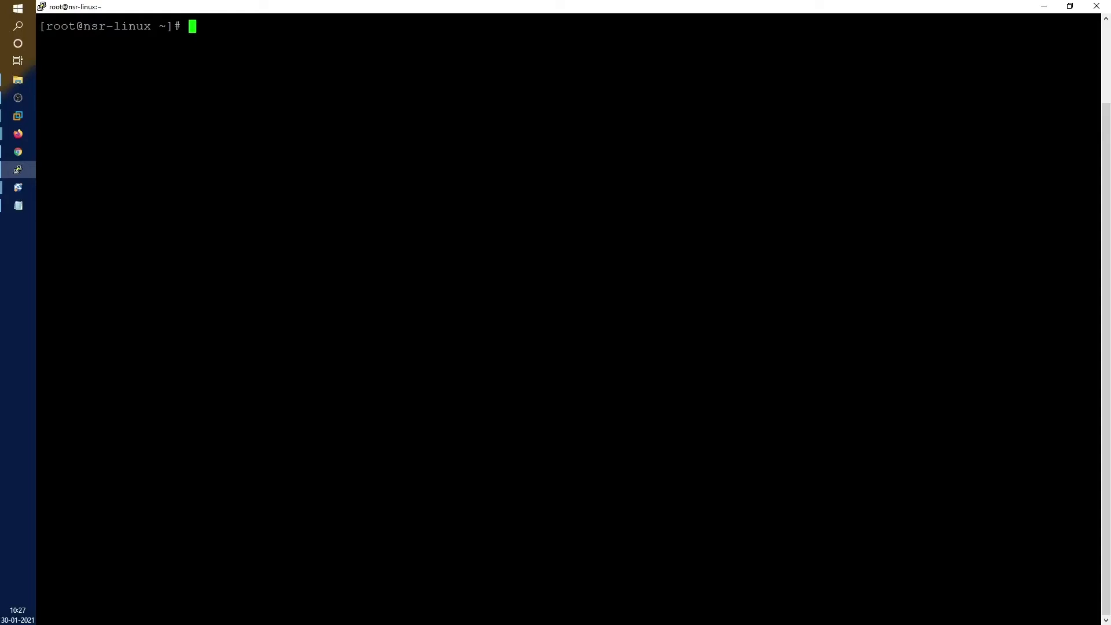
# Run nsr_shutdown -f to force-stop nsrctld and nsrexecd
pyautogui.write('nsr_s')
pyautogui.press('Tab')
pyautogui.write('-f')
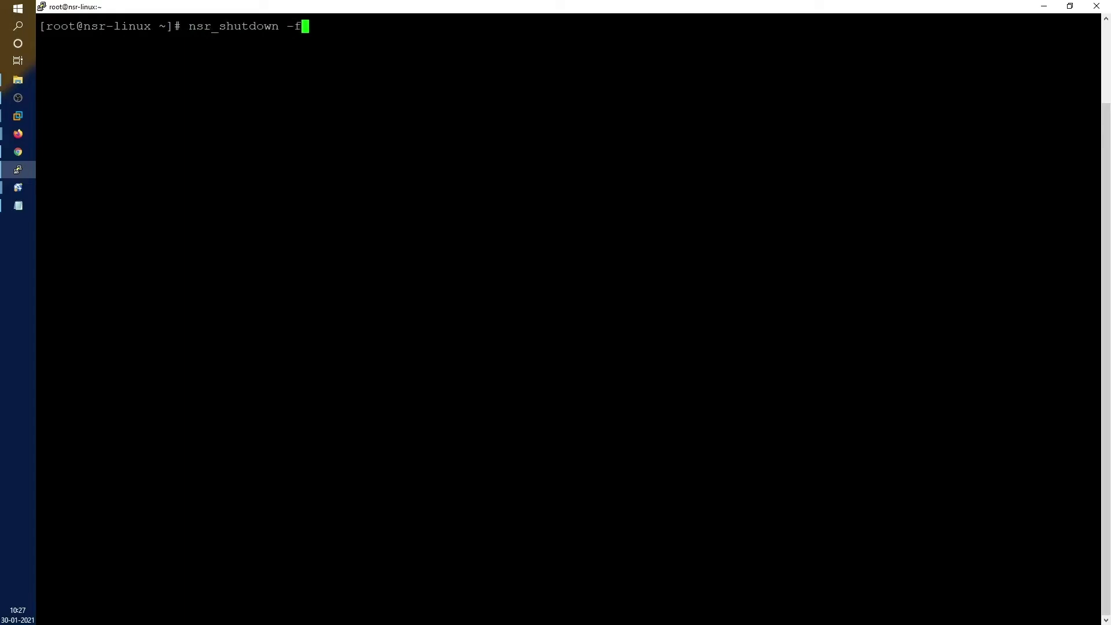
pyautogui.press('Return')
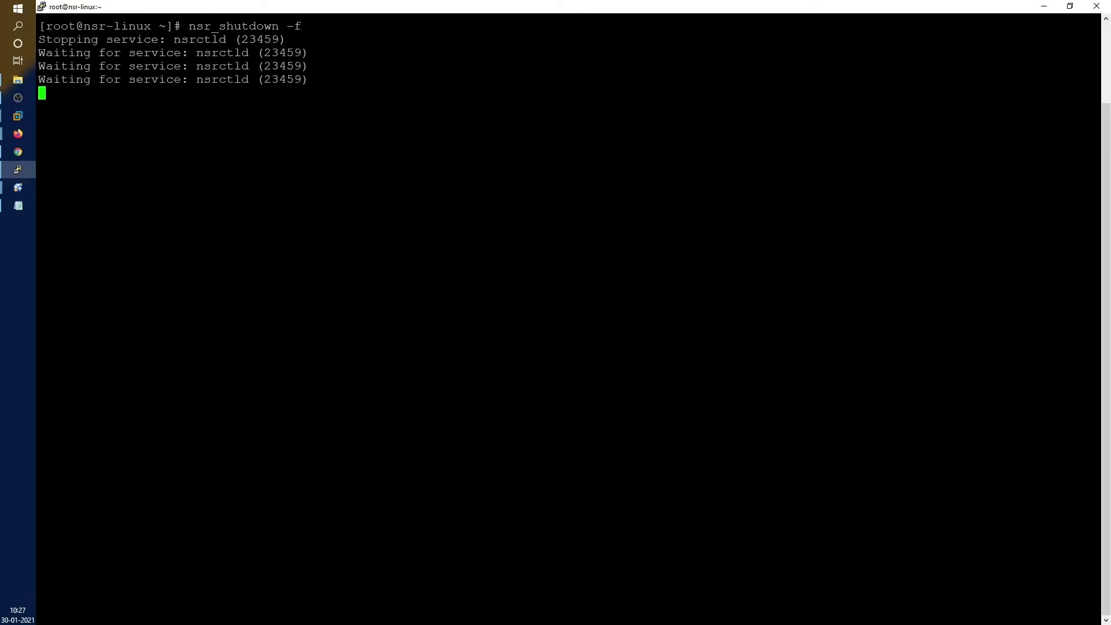
# Clear the terminal to a fresh root prompt once both services stop
pyautogui.click(18, 98)
pyautogui.hotkey('alt', 'Tab')
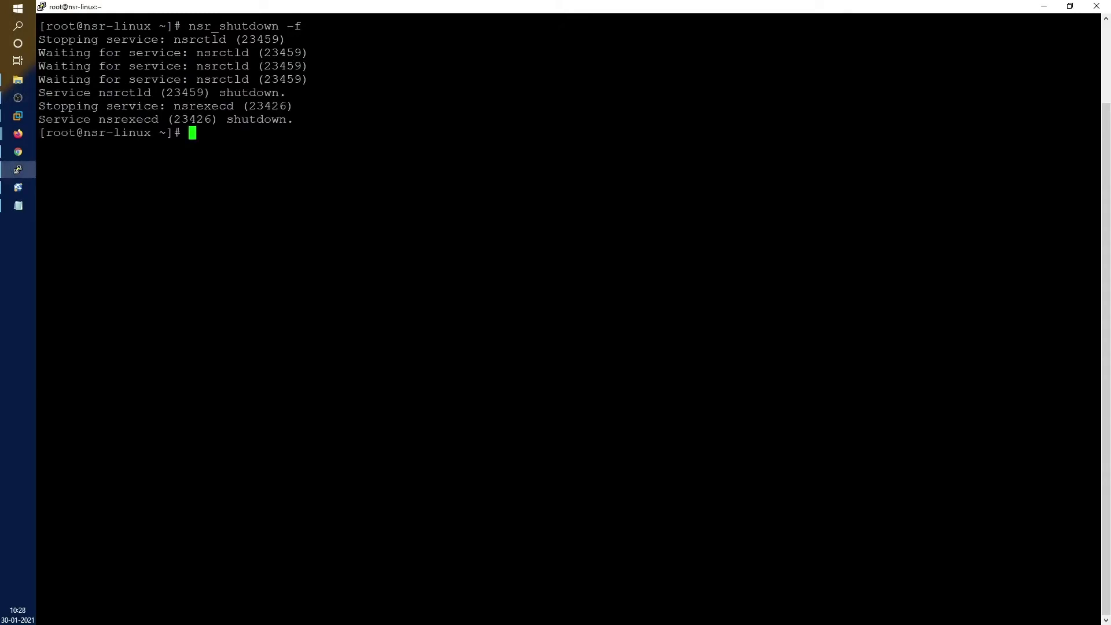
pyautogui.press('Return')
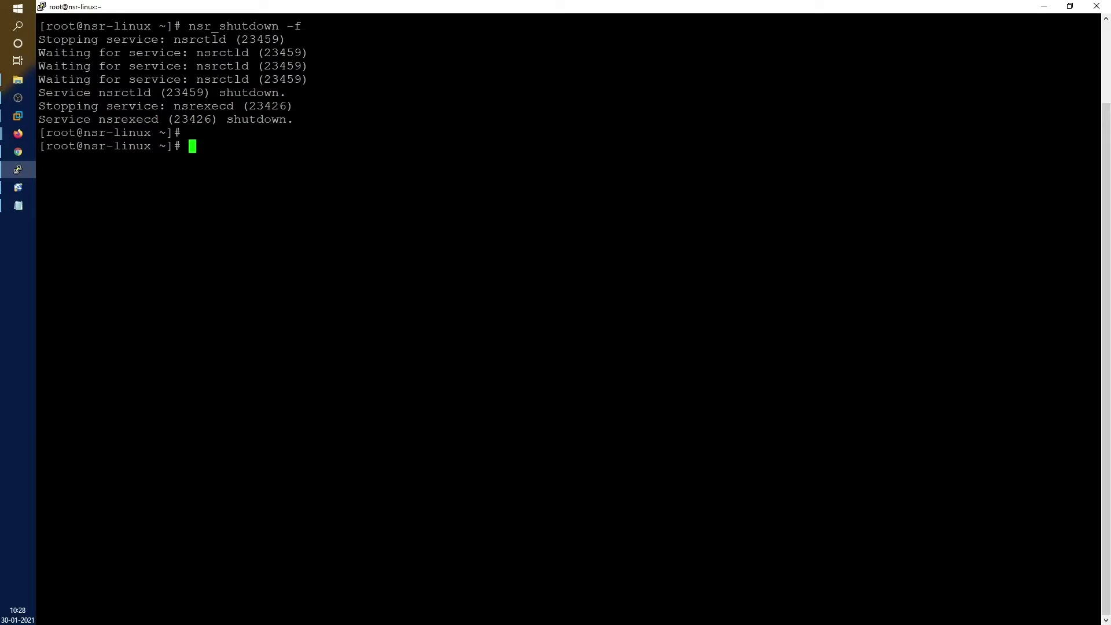
pyautogui.write('clear')
pyautogui.press('Return')
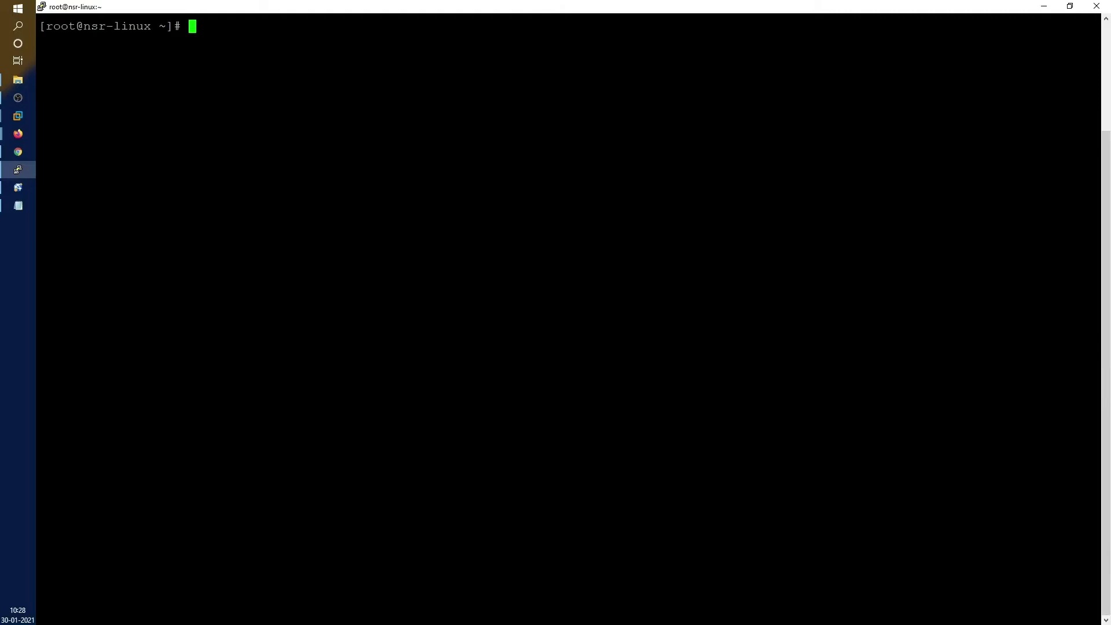
# Edit /etc/hostname in vi to hold only nsr-linux-01.crazyrov.com and save with :wq
pyautogui.write('ns')
pyautogui.press('BackSpace')
pyautogui.press('BackSpace')
pyautogui.write('vi /etc/hostname')
pyautogui.press('Return')
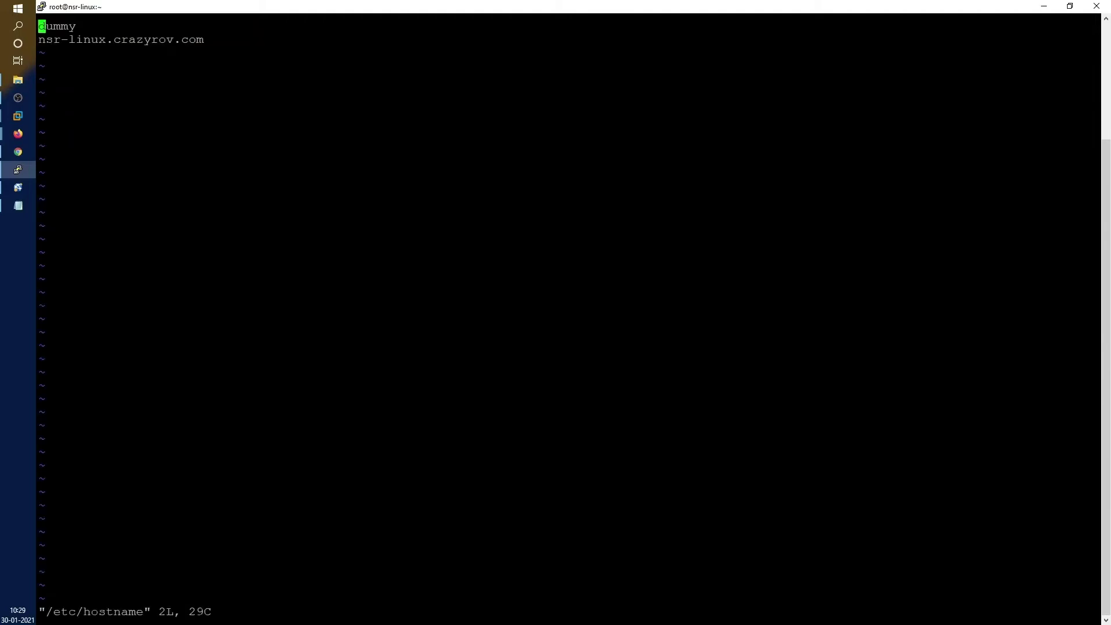
pyautogui.press('d')
pyautogui.press('d')
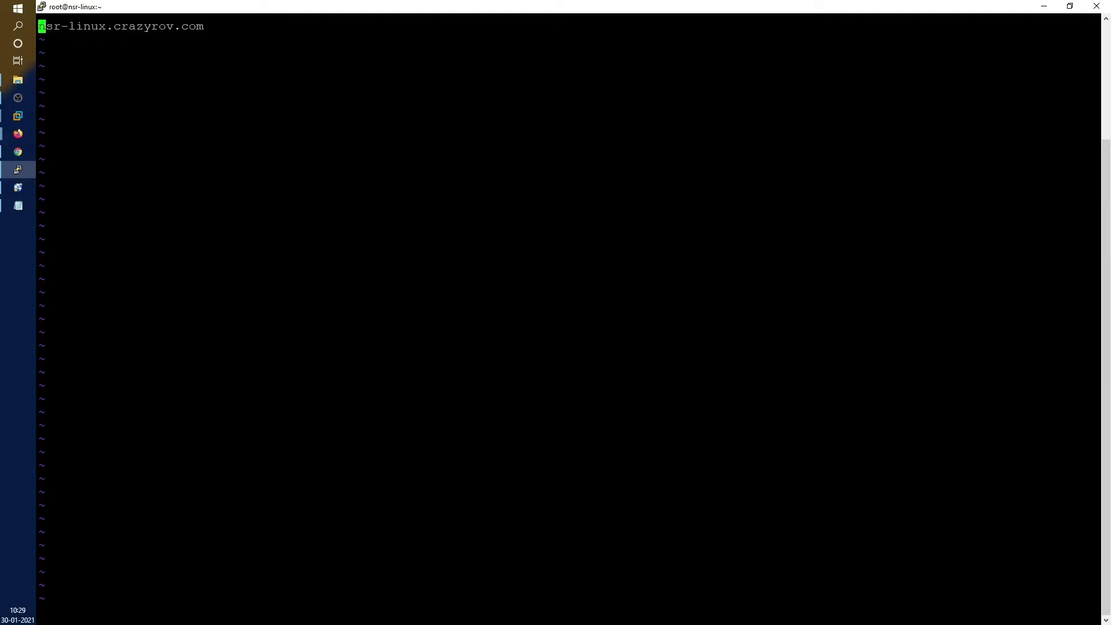
pyautogui.press('Right')
pyautogui.press('Right')
pyautogui.press('Right')
pyautogui.press('Right')
pyautogui.press('Right')
pyautogui.press('Right')
pyautogui.press('Right')
pyautogui.press('Right')
pyautogui.press('Right')
pyautogui.write('inux-01')
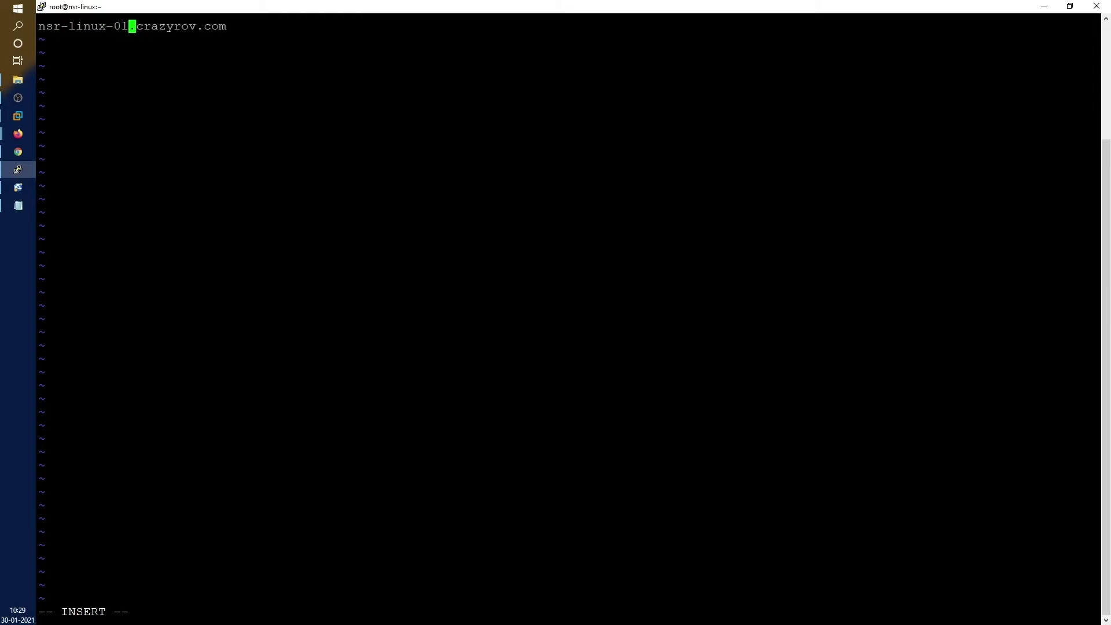
pyautogui.press('Escape')
pyautogui.write(':wq')
pyautogui.press('Return')
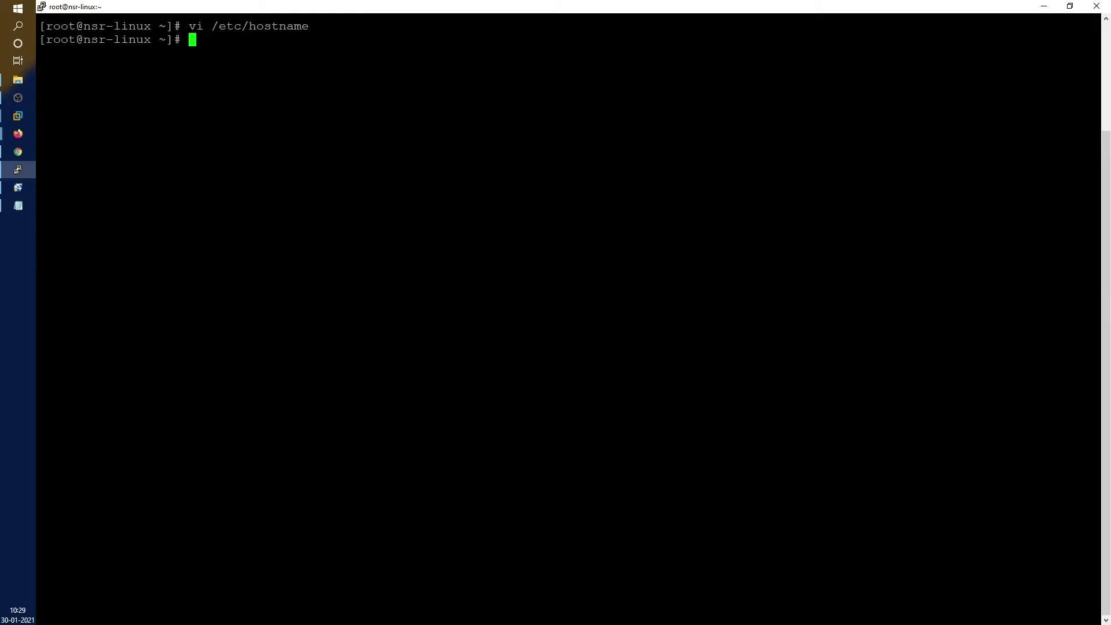
# Set the live hostname to nsr-linux-01, verify it with hostname, and clear the screen
pyautogui.write('hostname nsr-linux')
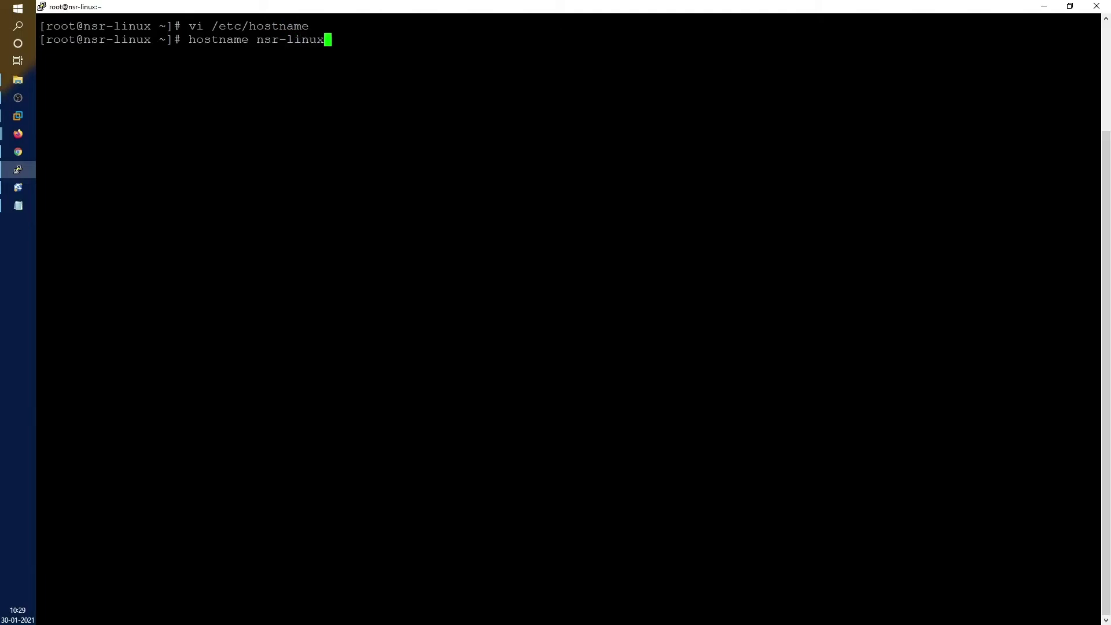
pyautogui.write('-01')
pyautogui.press('Return')
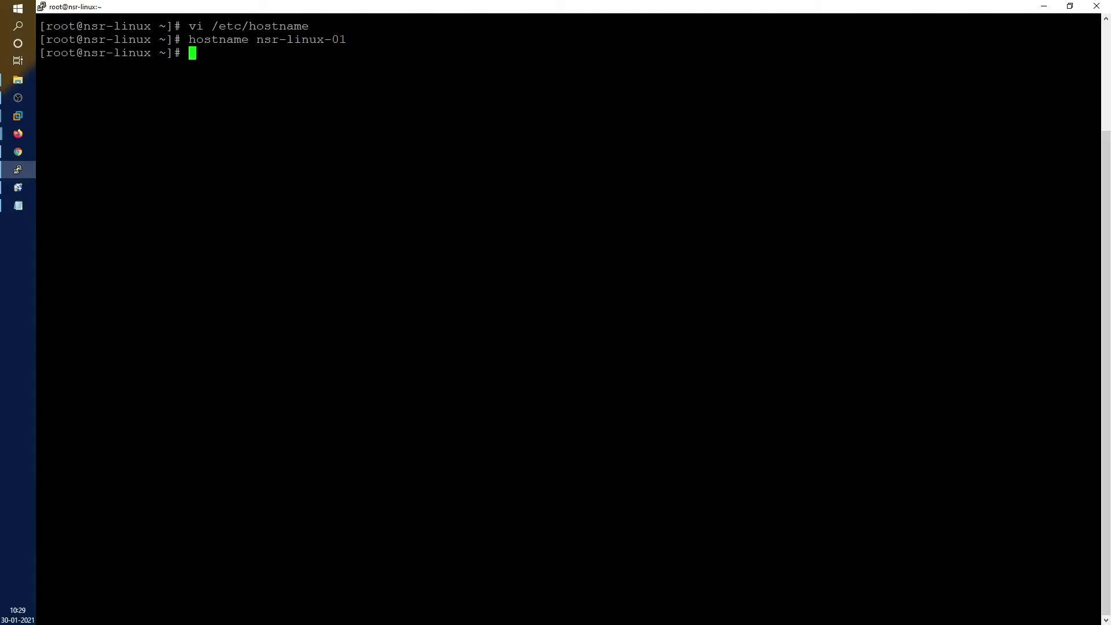
pyautogui.write('host')
pyautogui.press('Return')
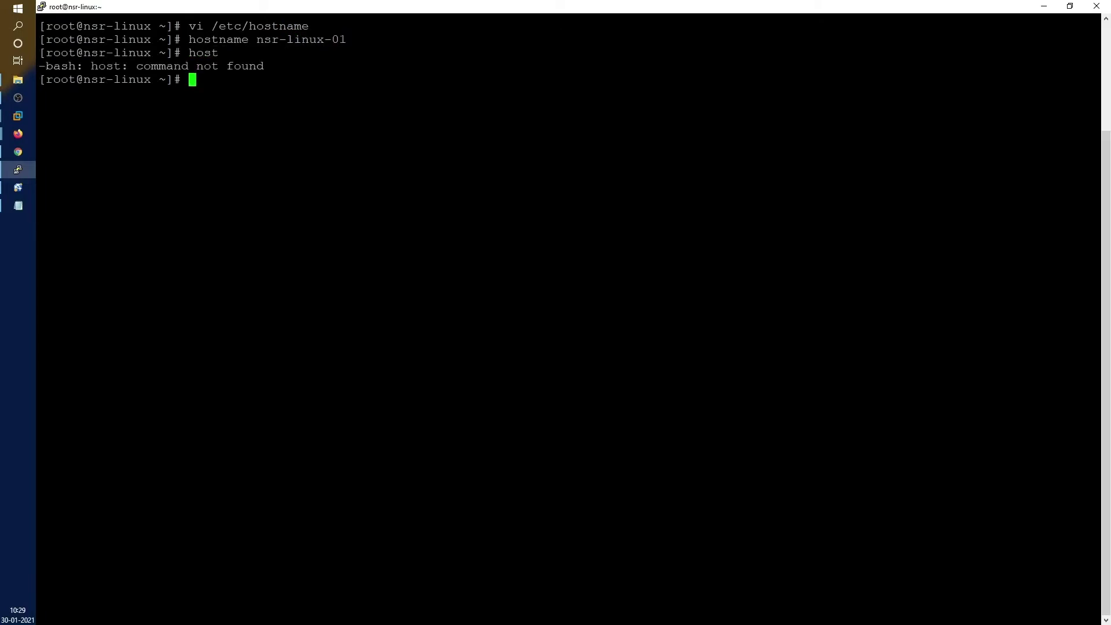
pyautogui.write('hostnamw')
pyautogui.press('Return')
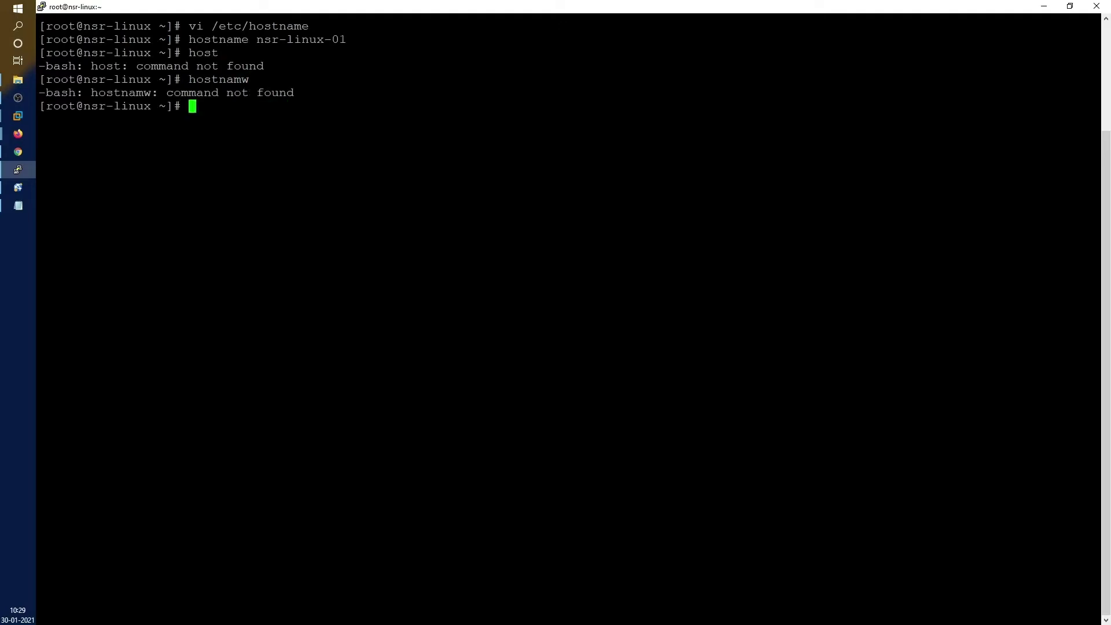
pyautogui.press('Up')
pyautogui.press('BackSpace')
pyautogui.write('e')
pyautogui.press('Return')
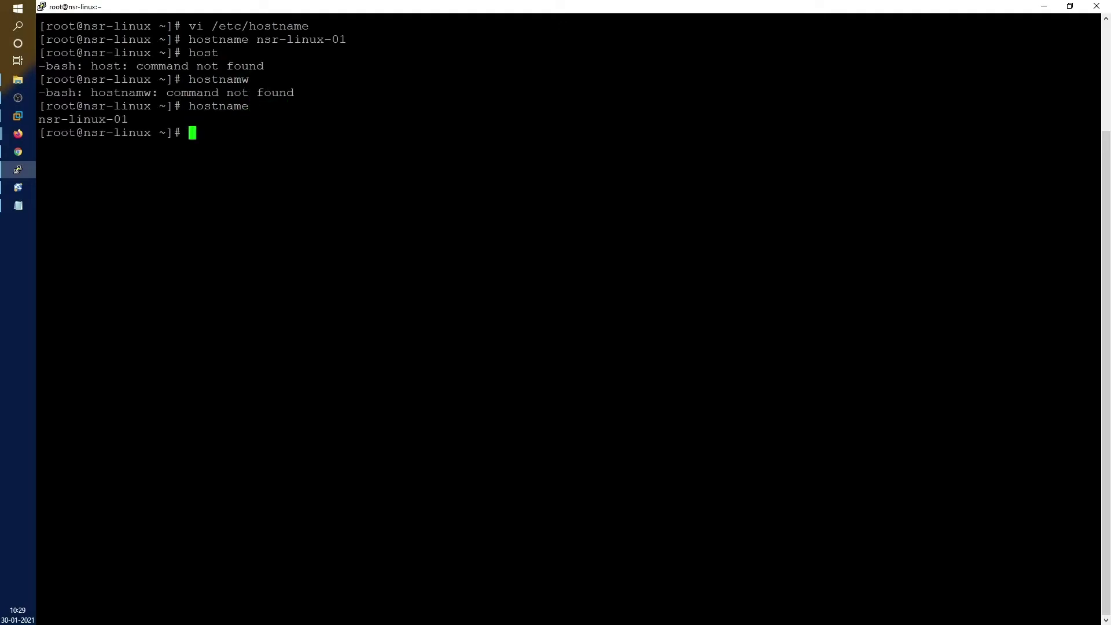
pyautogui.press('Return')
pyautogui.press('Return')
pyautogui.write('clear')
pyautogui.press('Return')
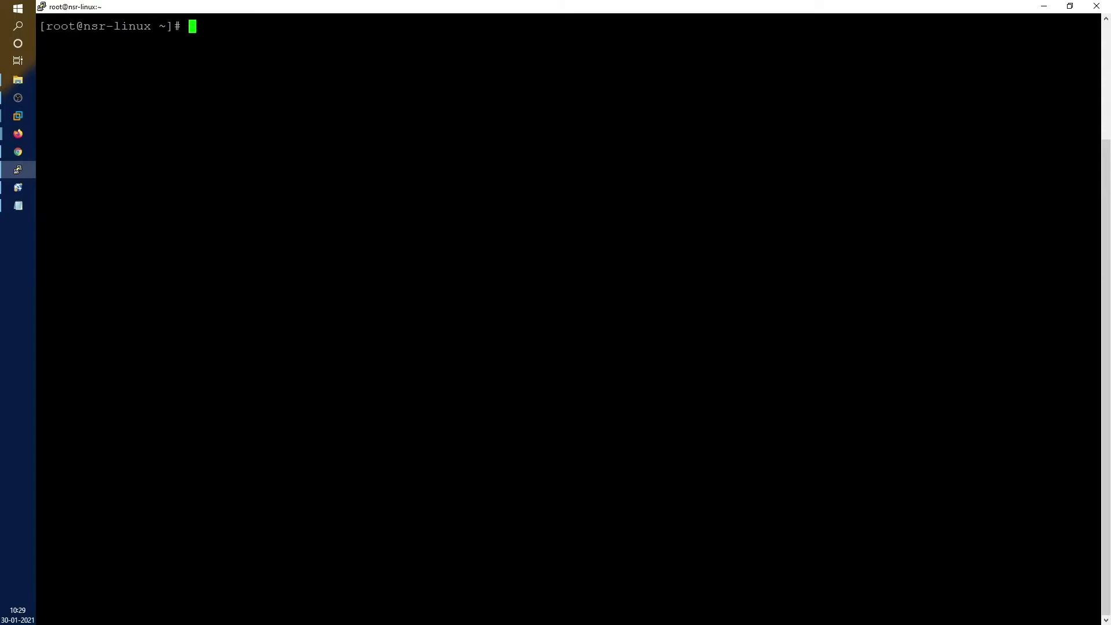
# Start NetWorker with service networker start and check /nsr/logs/daemon.raw, stopping the tail with Ctrl+C
pyautogui.write('ser')
pyautogui.press('BackSpace')
pyautogui.press('BackSpace')
pyautogui.press('BackSpace')
pyautogui.write('service networker start')
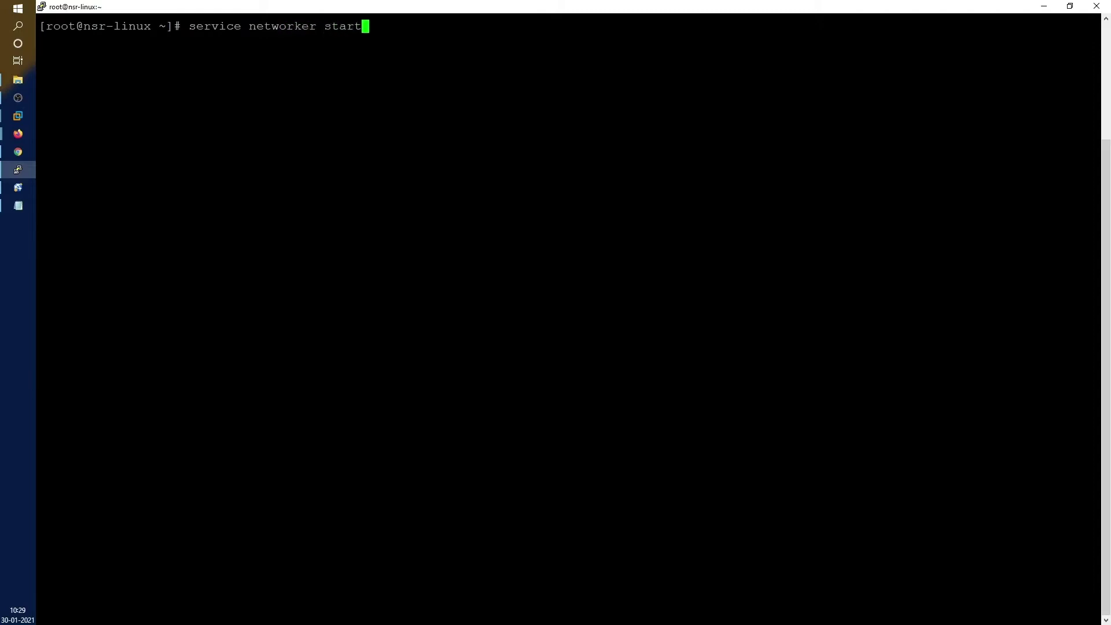
pyautogui.press('Return')
pyautogui.write('t')
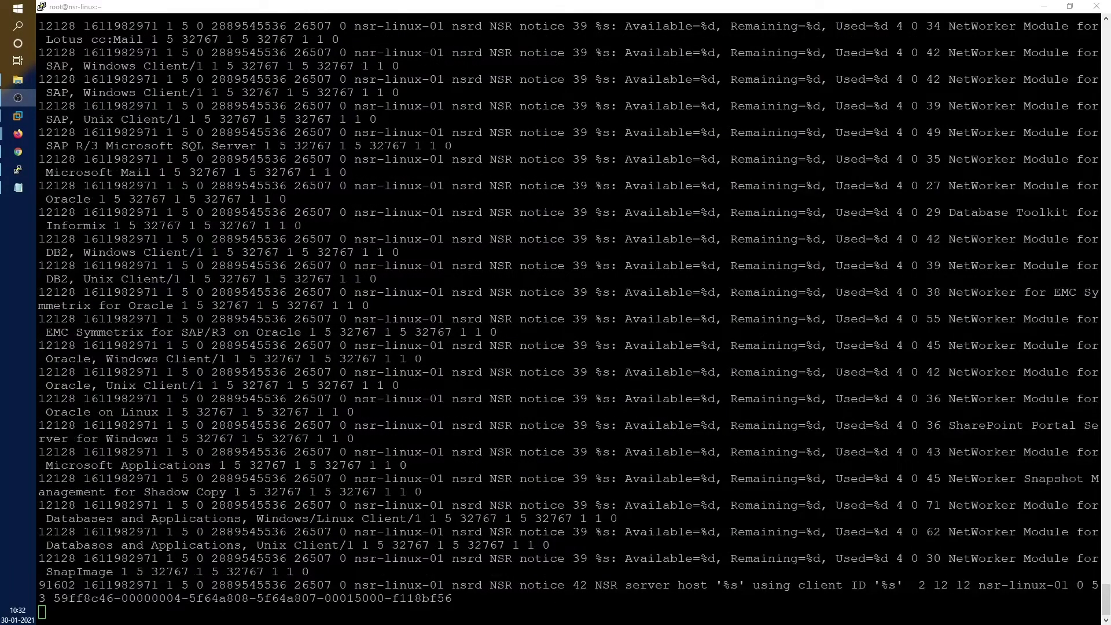
pyautogui.hotkey('alt', 'Tab')
pyautogui.hotkey('ctrl', 'c')
pyautogui.hotkey('ctrl', 'c')
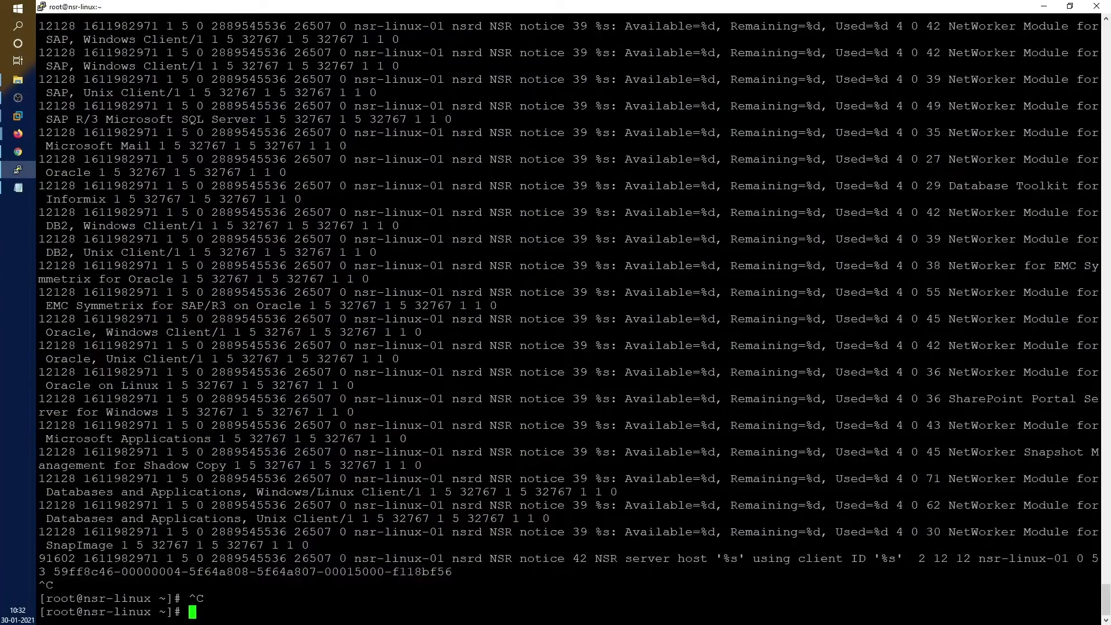
pyautogui.press('Up')
pyautogui.press('Up')
pyautogui.press('Up')
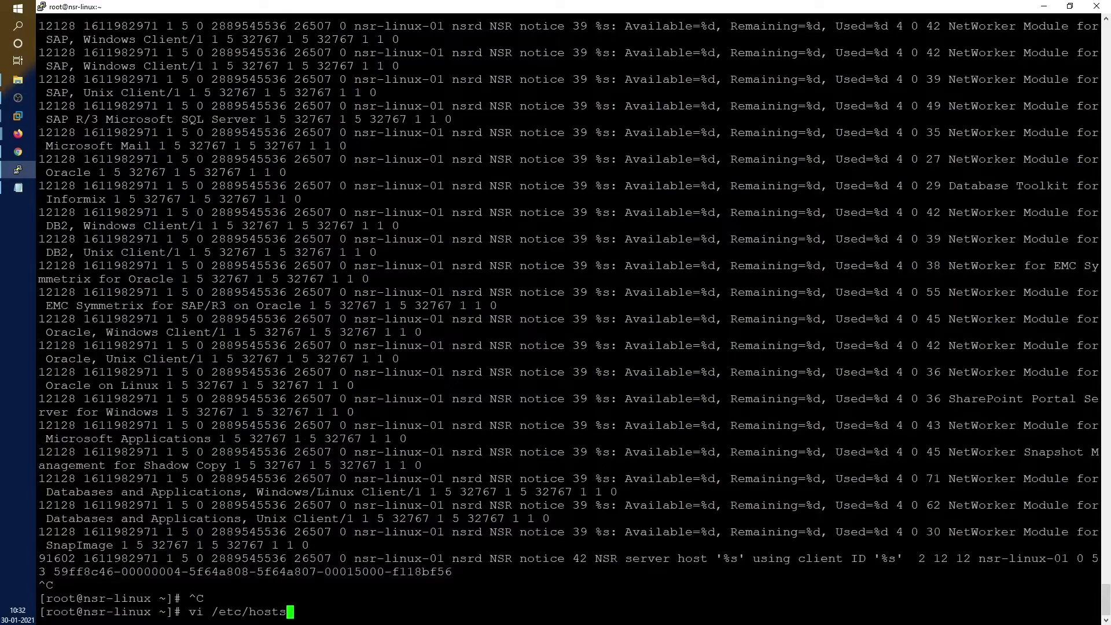
# Print /etc/hosts with cat and locate the 192.168.31.50 dummy entry
pyautogui.press('Left')
pyautogui.press('Left')
pyautogui.press('Left')
pyautogui.press('Left')
pyautogui.press('Left')
pyautogui.press('Left')
pyautogui.press('Left')
pyautogui.press('Left')
pyautogui.press('Left')
pyautogui.press('Left')
pyautogui.press('Left')
pyautogui.press('Left')
pyautogui.press('Delete')
pyautogui.press('BackSpace')
pyautogui.write('cat')
pyautogui.press('Return')
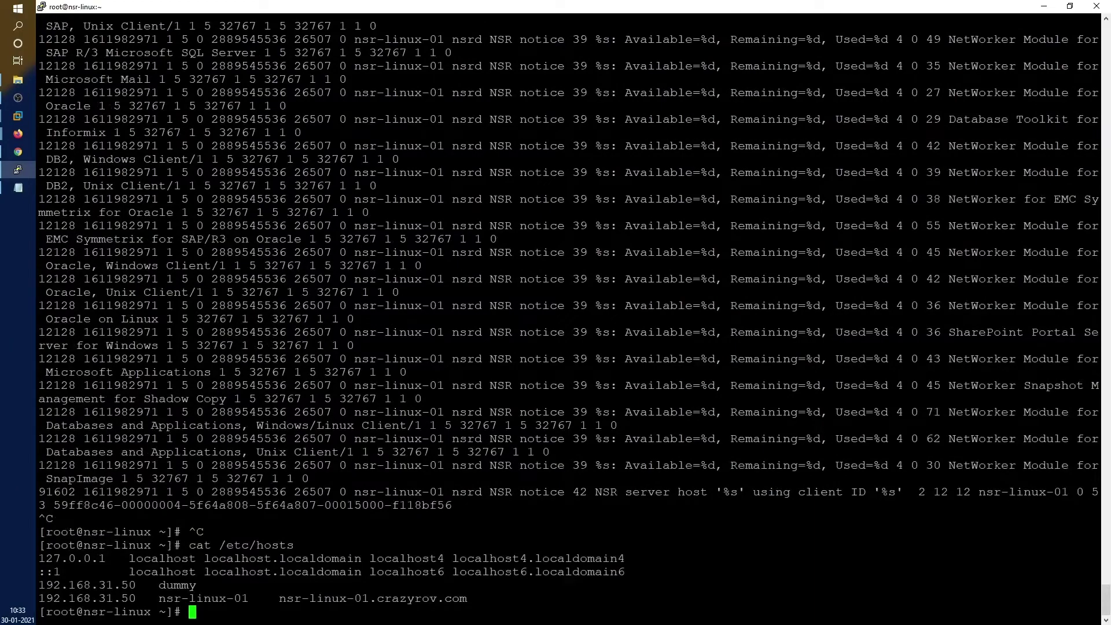
pyautogui.moveTo(39, 585); pyautogui.dragTo(1098, 585)
pyautogui.click(1098, 585)
# Delete the dummy entry line from /etc/hosts in vi and save with :wq
pyautogui.press('Up')
pyautogui.press('Left')
pyautogui.press('Left')
pyautogui.press('Left')
pyautogui.press('Left')
pyautogui.press('Left')
pyautogui.press('Left')
pyautogui.press('Left')
pyautogui.press('Left')
pyautogui.press('Left')
pyautogui.press('Left')
pyautogui.press('Left')
pyautogui.press('Left')
pyautogui.press('Delete')
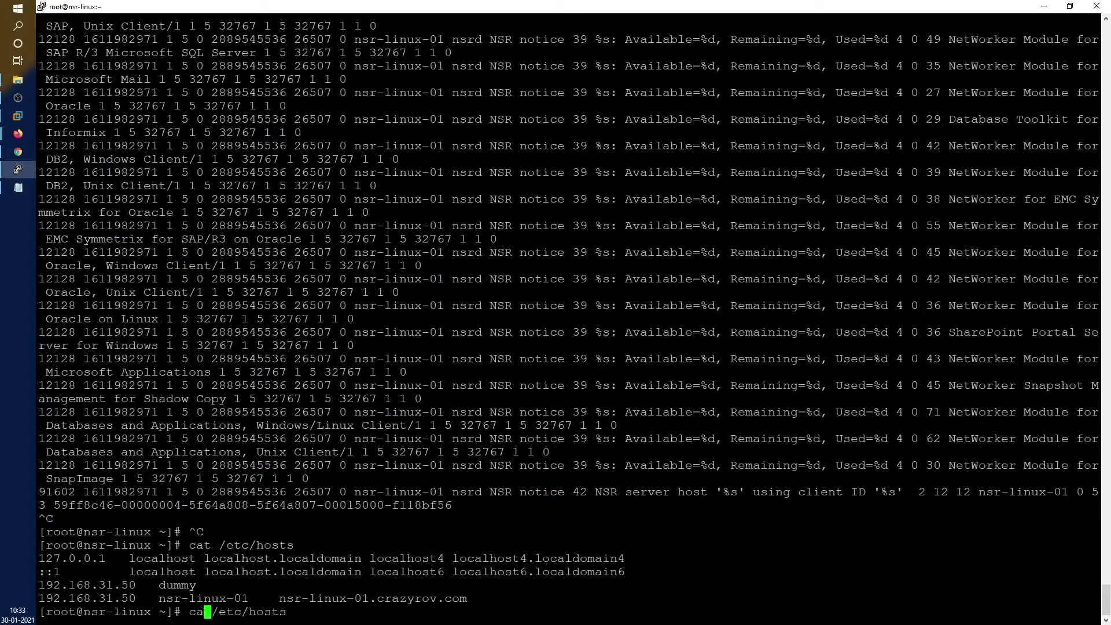
pyautogui.press('BackSpace')
pyautogui.press('BackSpace')
pyautogui.write('vi')
pyautogui.press('Return')
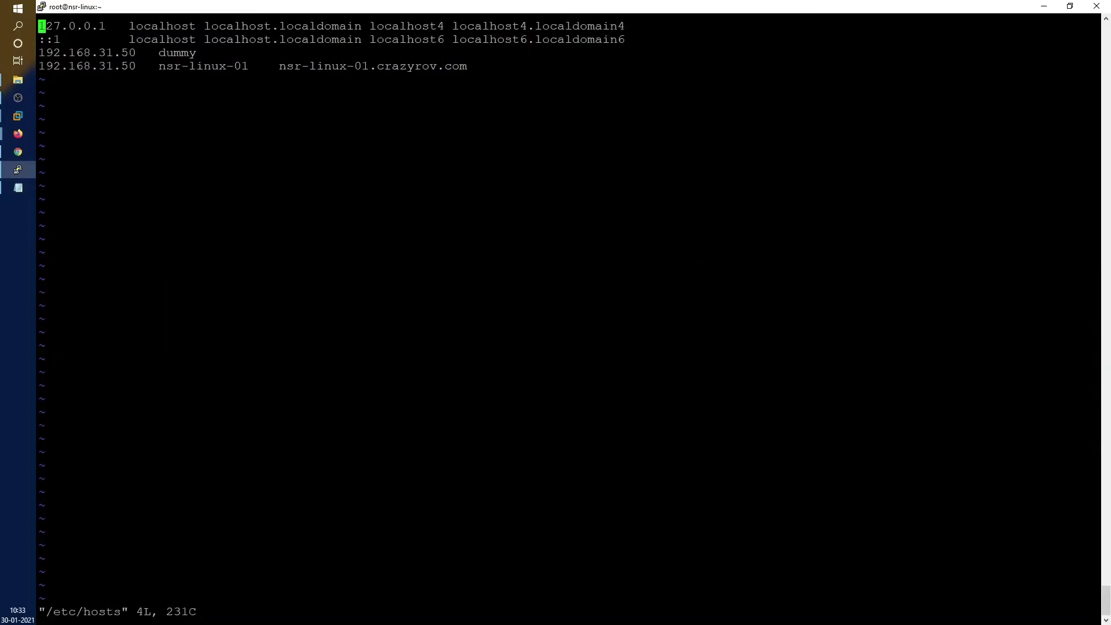
pyautogui.press('Down')
pyautogui.press('Down')
pyautogui.press('d')
pyautogui.press('d')
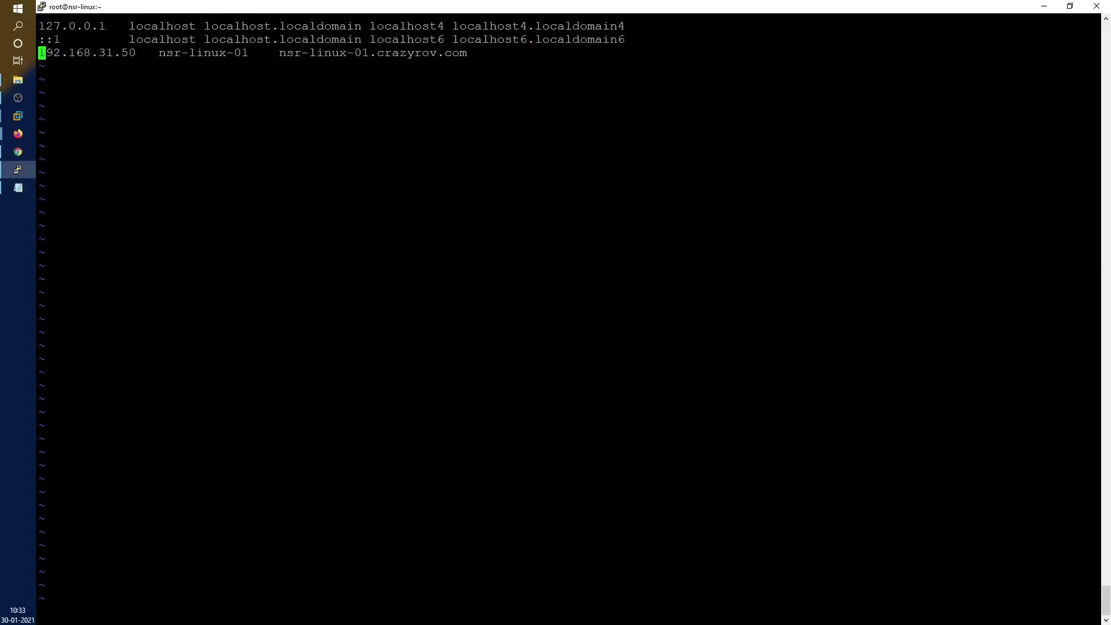
pyautogui.write(':wq')
pyautogui.press('Return')
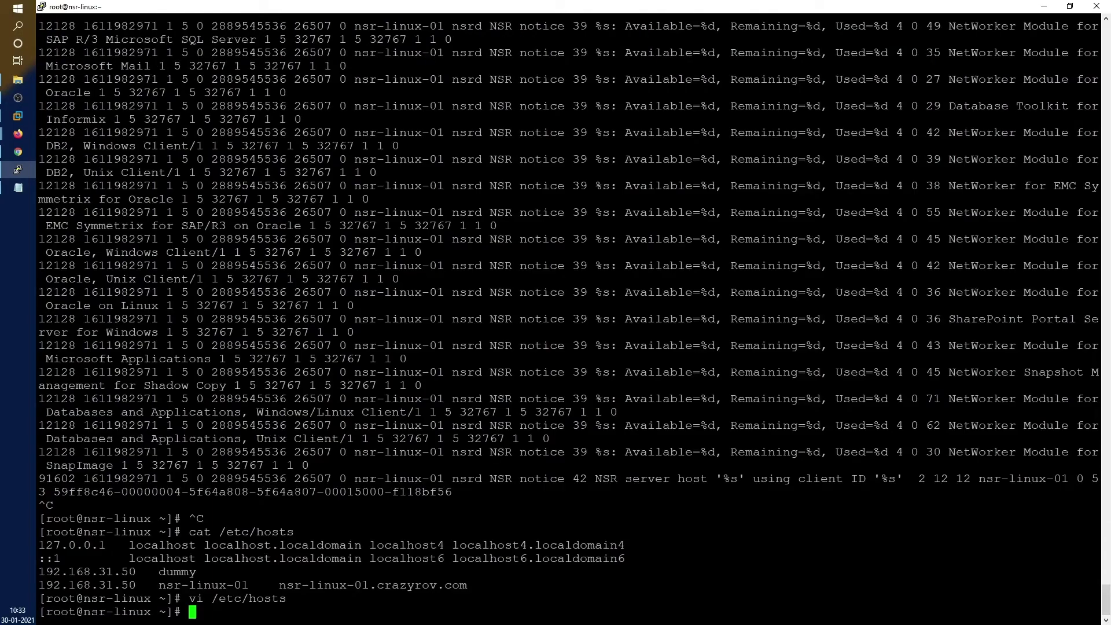
# Begin typing the service gsts start command
pyautogui.press('Return')
pyautogui.press('Return')
pyautogui.press('Up')
pyautogui.press('Up')
pyautogui.hotkey('ctrl', 'u')
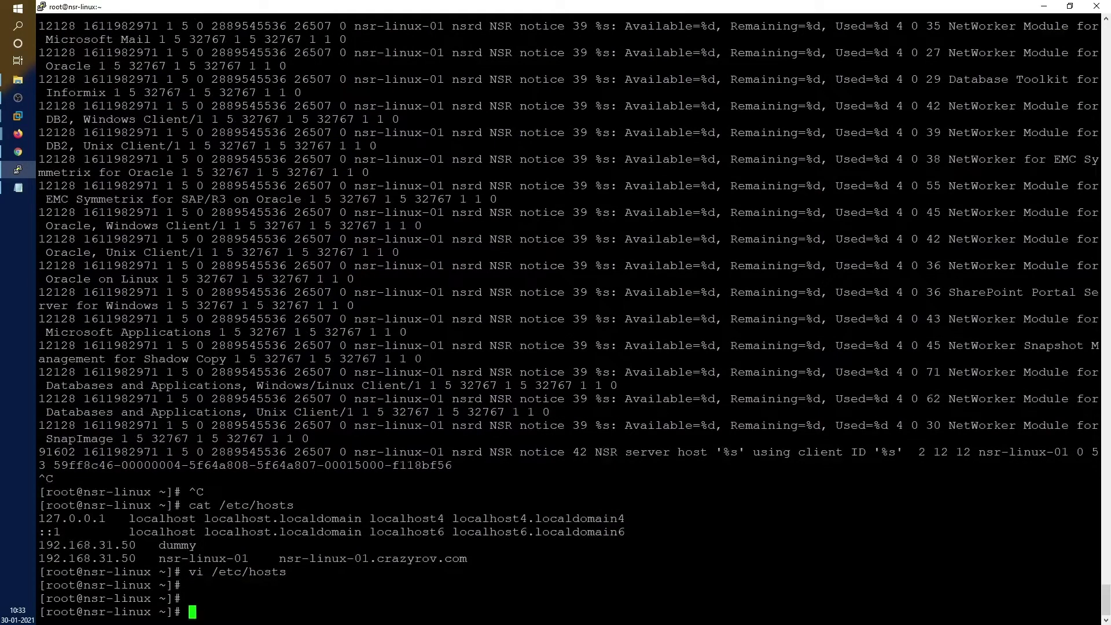
pyautogui.write('service gsts stqart')
pyautogui.press('BackSpace')
pyautogui.press('BackSpace')
pyautogui.press('BackSpace')
pyautogui.press('BackSpace')
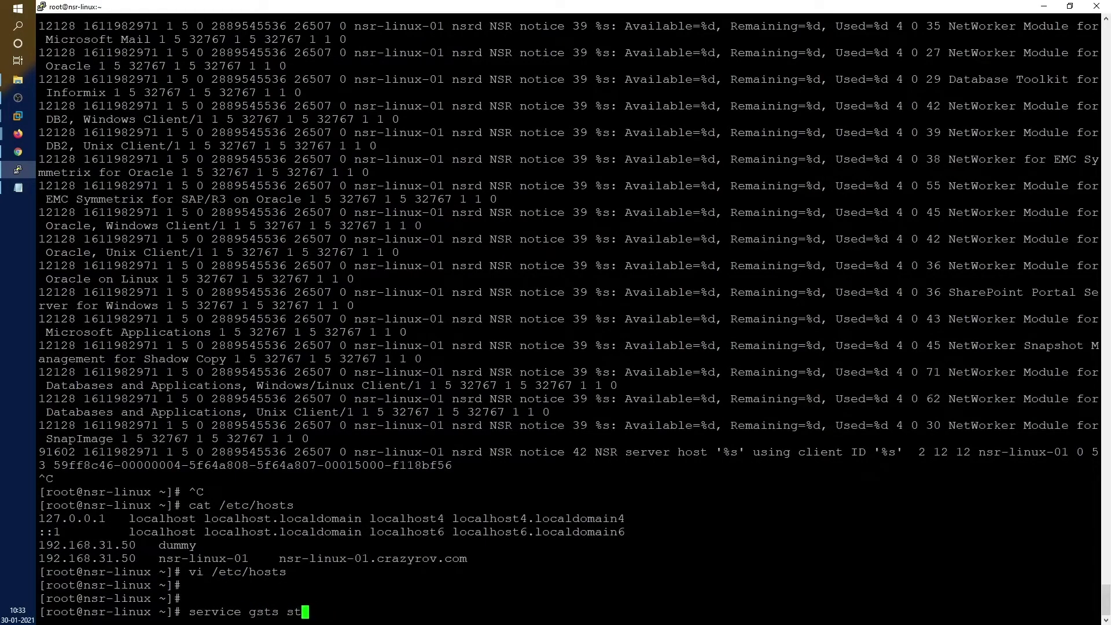
# Run service gsts start after removing a stray quote; it fails as unit not found
pyautogui.write("art'")
pyautogui.press('Return')
pyautogui.press('Return')
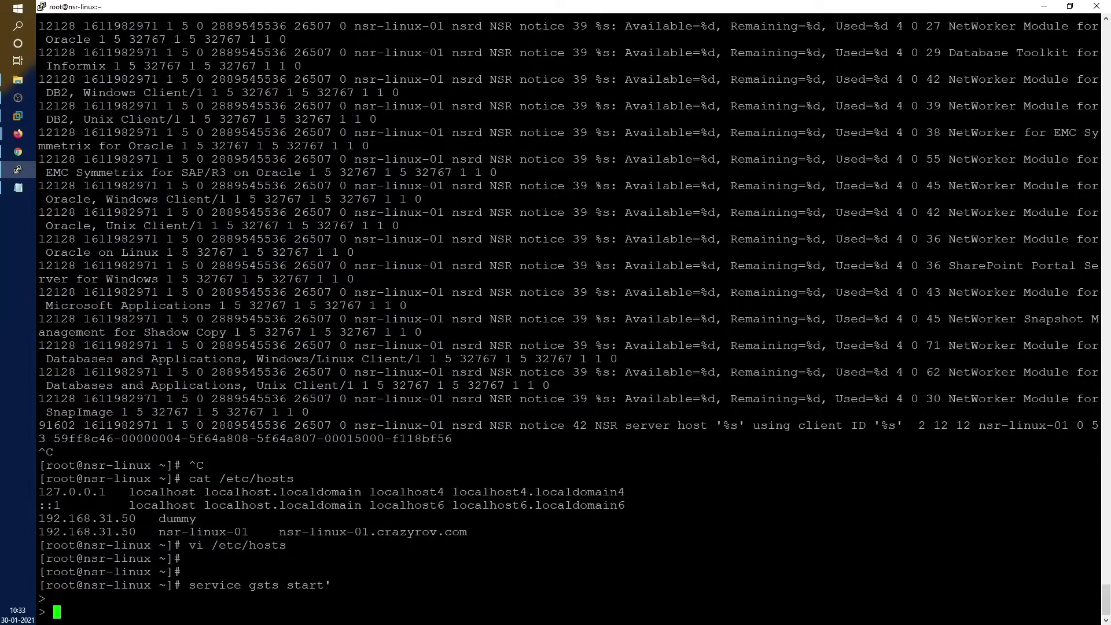
pyautogui.press('Return')
pyautogui.hotkey('ctrl', 'c')
pyautogui.press('Up')
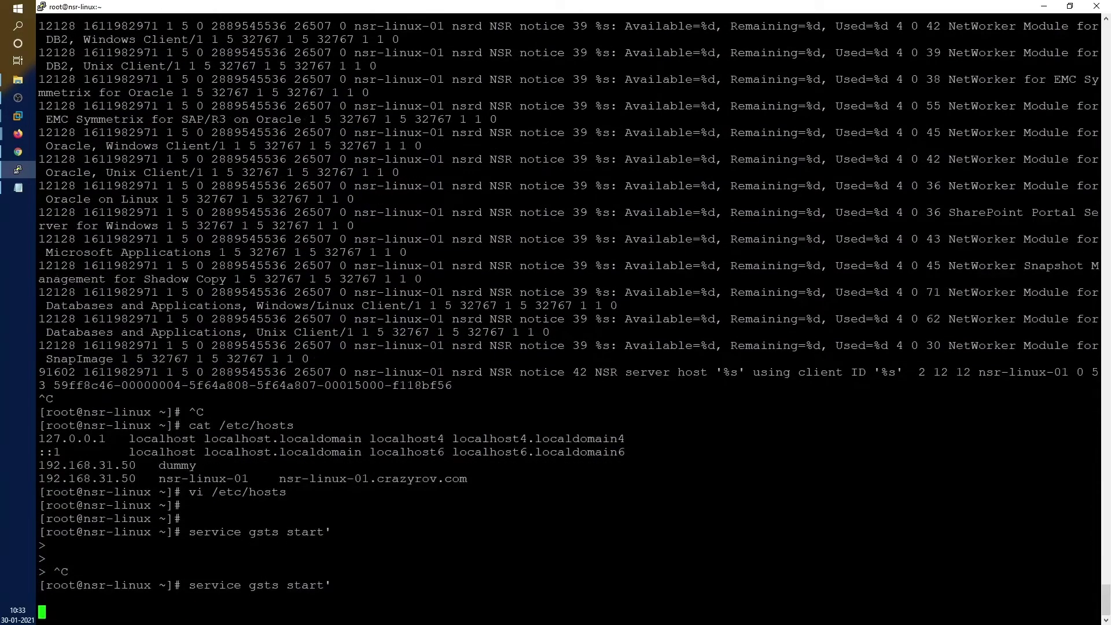
pyautogui.press('BackSpace')
pyautogui.press('Return')
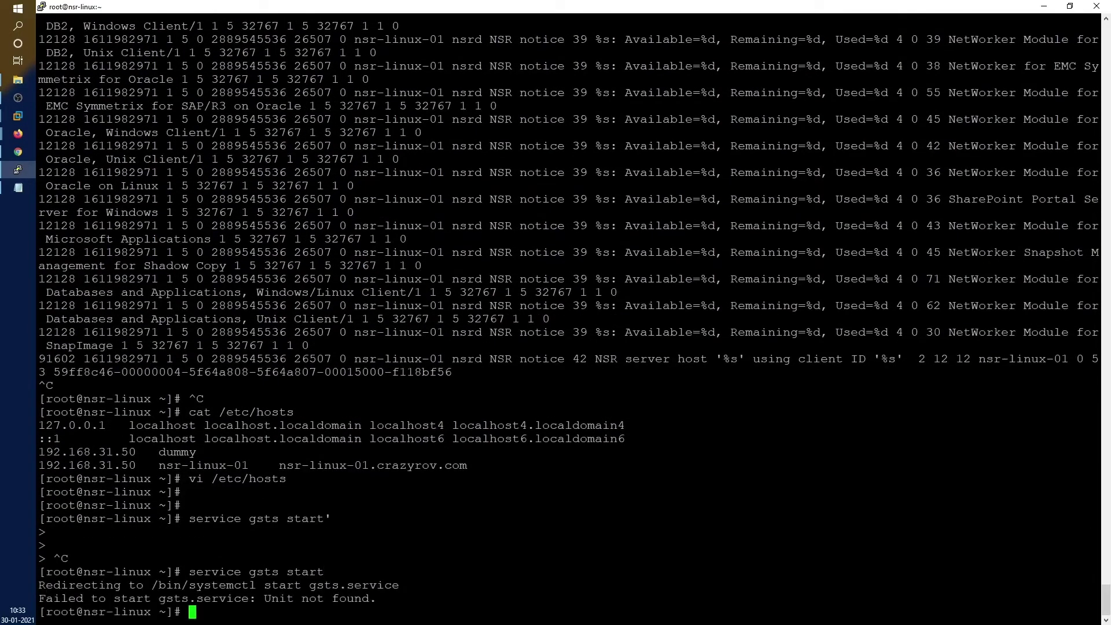
# Correct the command to service gst start and run it
pyautogui.press('Up')
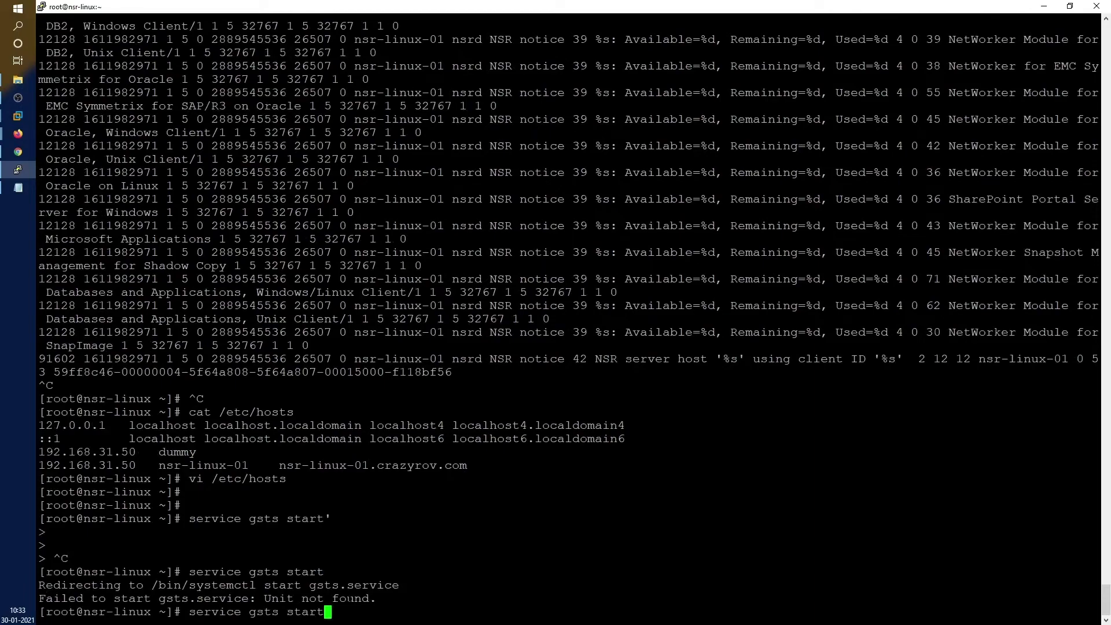
pyautogui.press('Left')
pyautogui.press('Left')
pyautogui.press('Left')
pyautogui.press('Left')
pyautogui.press('Left')
pyautogui.press('Left')
pyautogui.press('BackSpace')
pyautogui.press('Return')
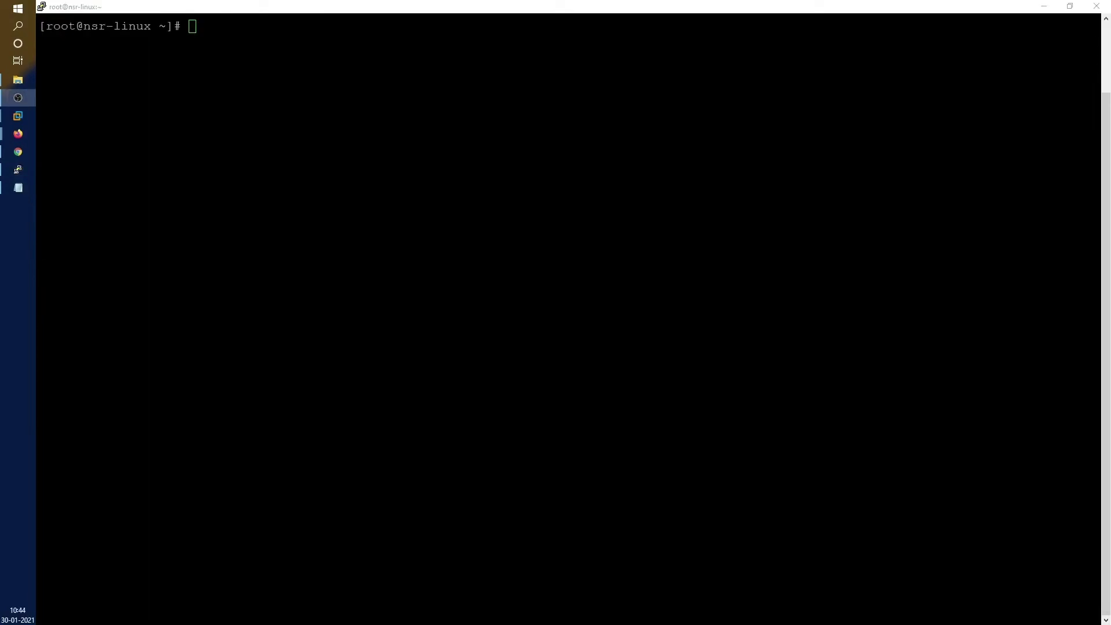
# List all save sets in the media database with mminfo -avot
pyautogui.click(630, 245)
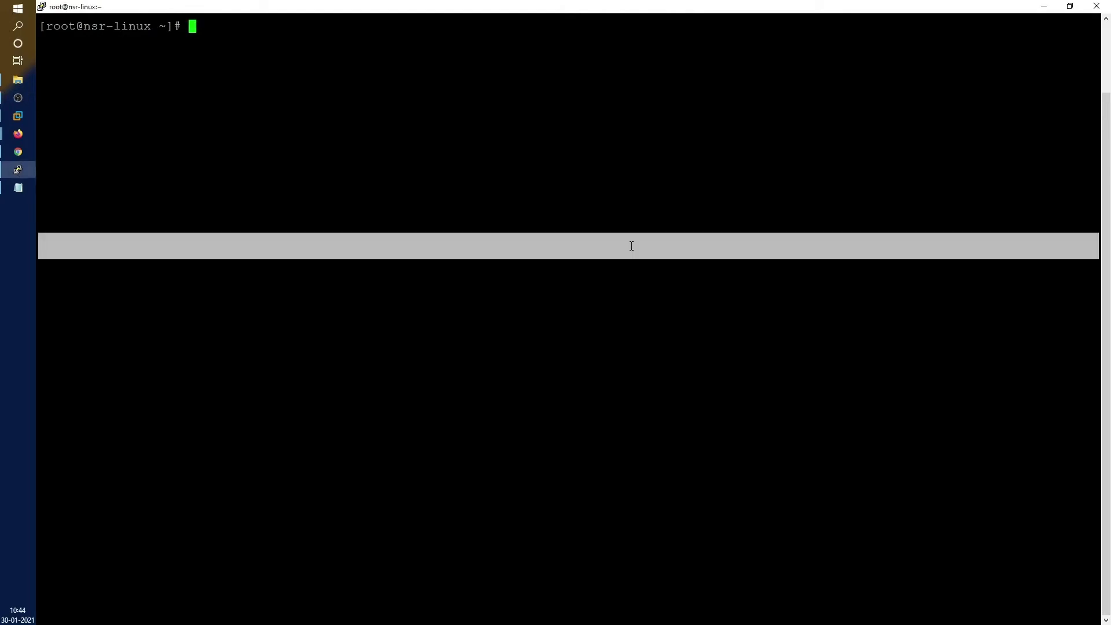
pyautogui.press('Return')
pyautogui.press('Return')
pyautogui.write('mminf')
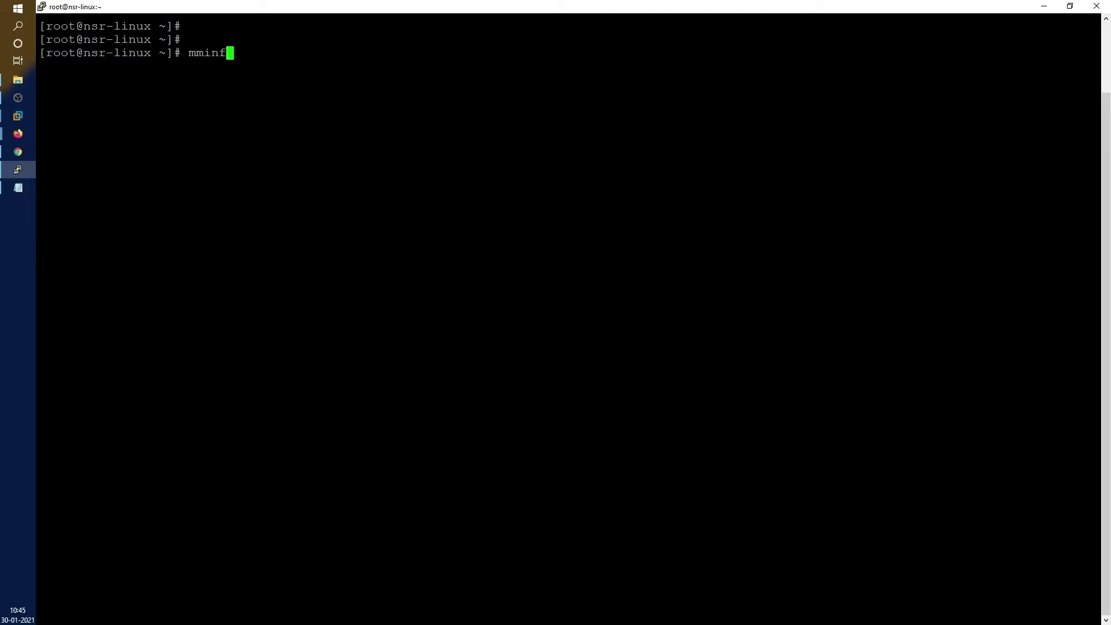
pyautogui.write('o -avot')
pyautogui.press('Return')
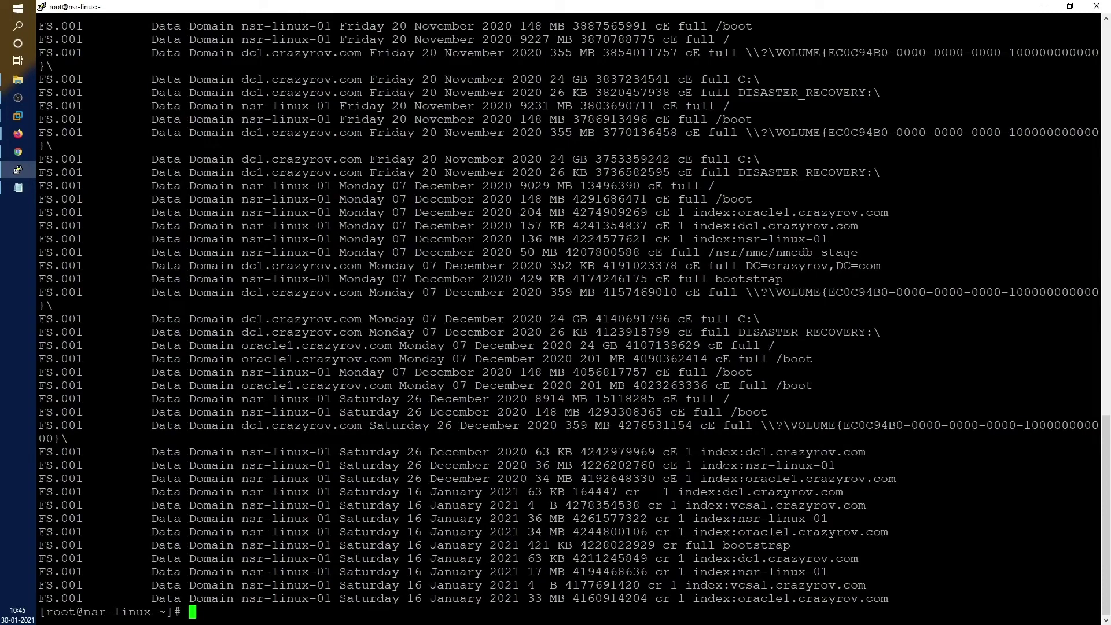
# List only the save sets for client nsr-linux-01 with mminfo -avot -c nsr-linux-01
pyautogui.press('Up')
pyautogui.write('-c')
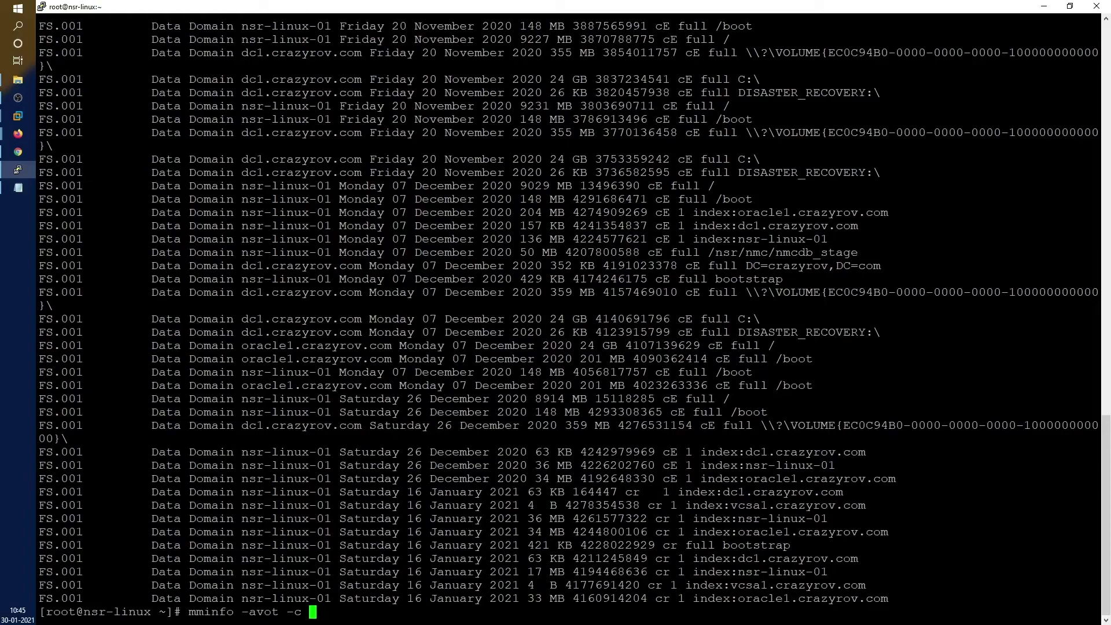
pyautogui.doubleClick(285, 598)
pyautogui.rightClick(286, 599)
pyautogui.press('Return')
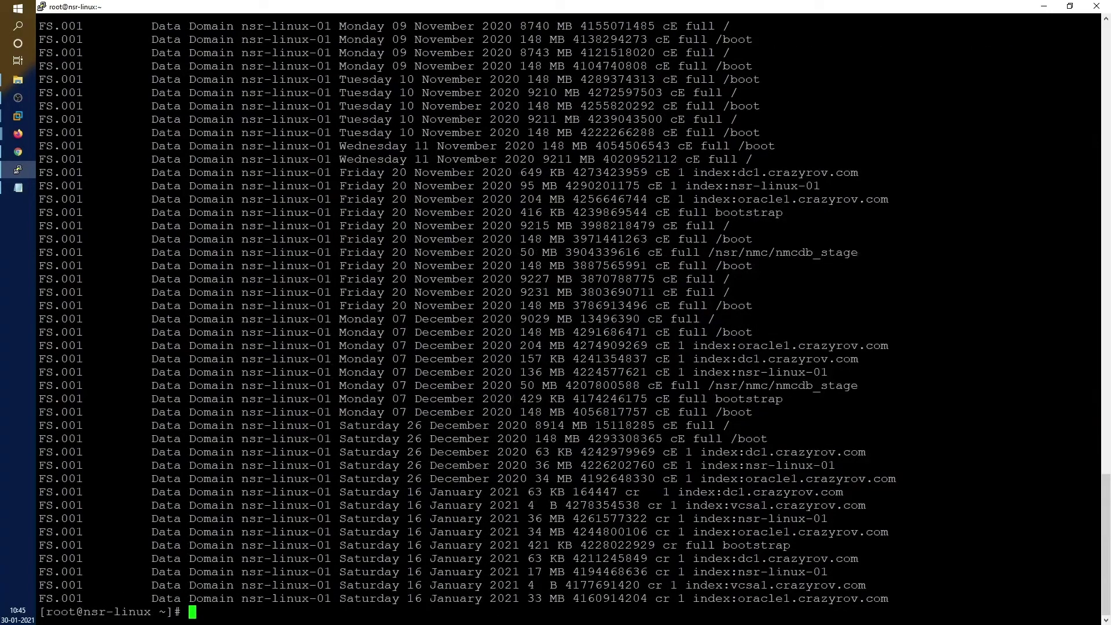
# Rerun the nsr-linux-01 listing and review its October 2020 to January 2021 save sets
pyautogui.moveTo(888, 598); pyautogui.dragTo(252, 596)
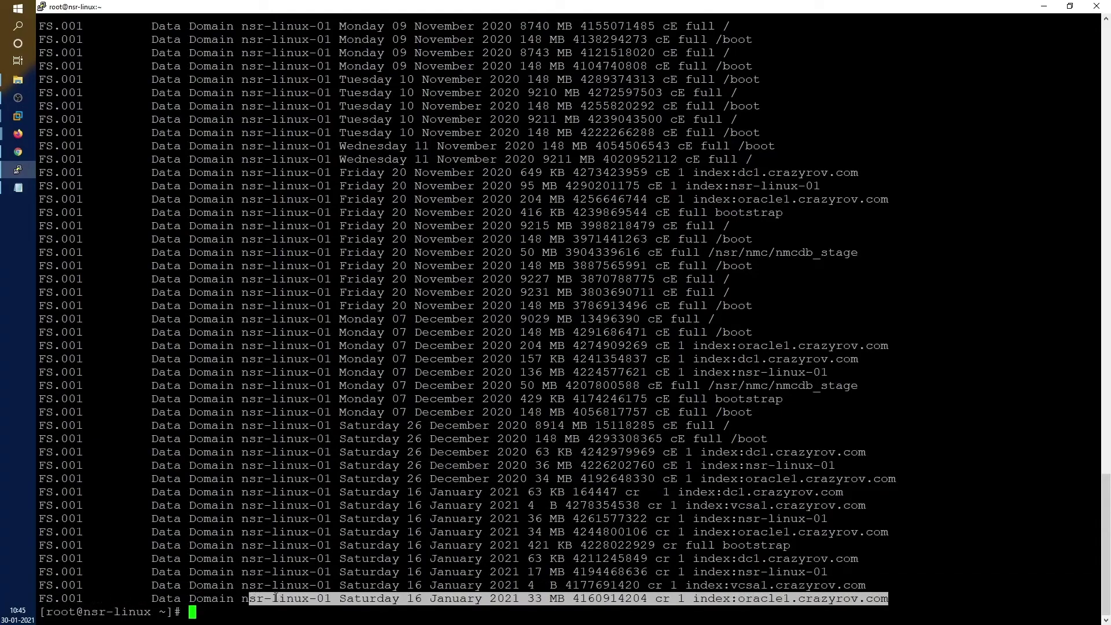
pyautogui.doubleClick(298, 599)
pyautogui.doubleClick(756, 545)
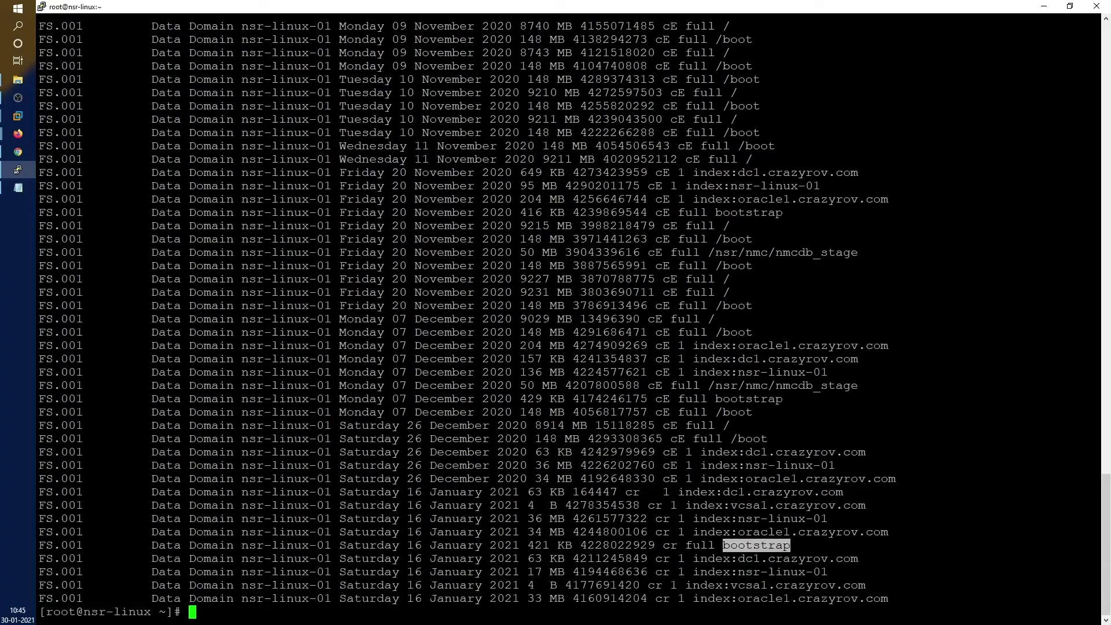
pyautogui.doubleClick(286, 545)
pyautogui.press('Up')
pyautogui.press('Return')
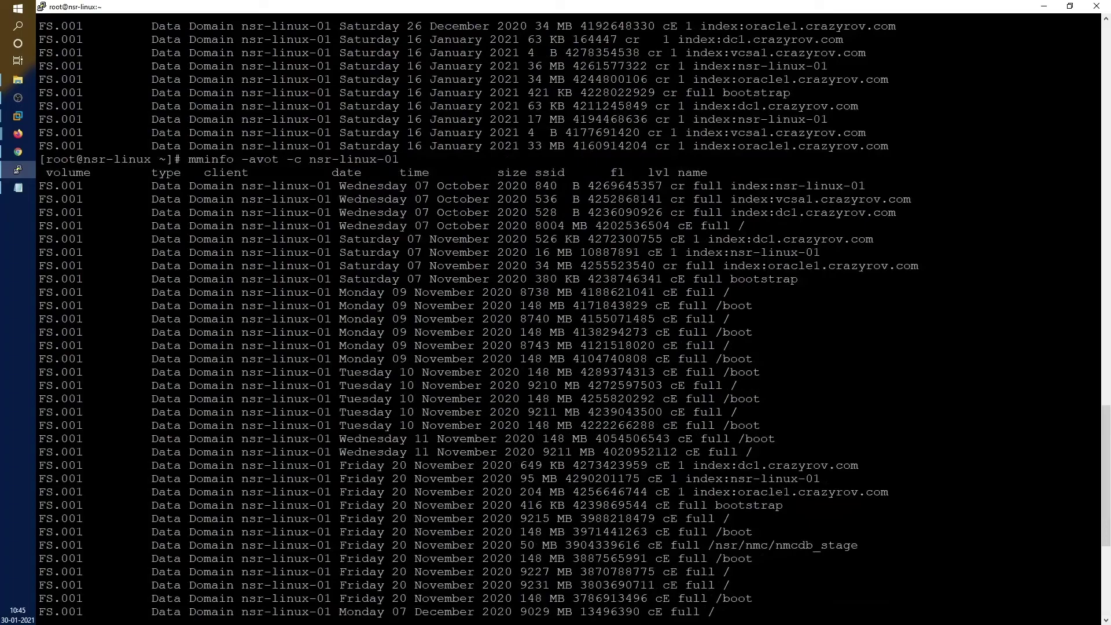
pyautogui.moveTo(769, 306); pyautogui.dragTo(573, 280)
pyautogui.scroll(-7, 567, 319)
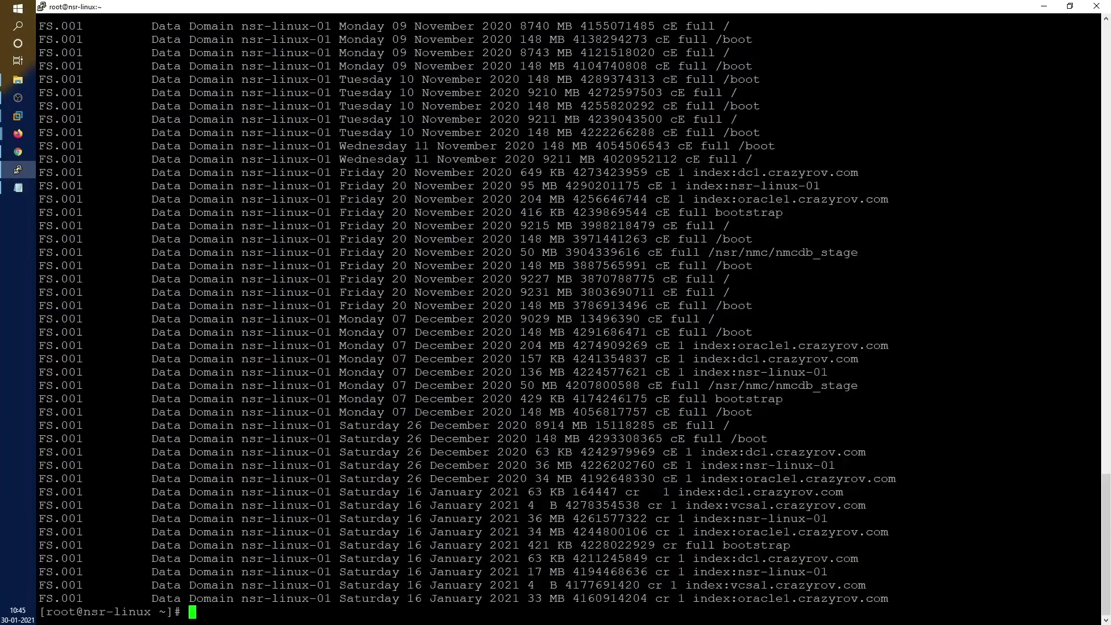
pyautogui.press('Return')
pyautogui.press('Return')
pyautogui.press('Return')
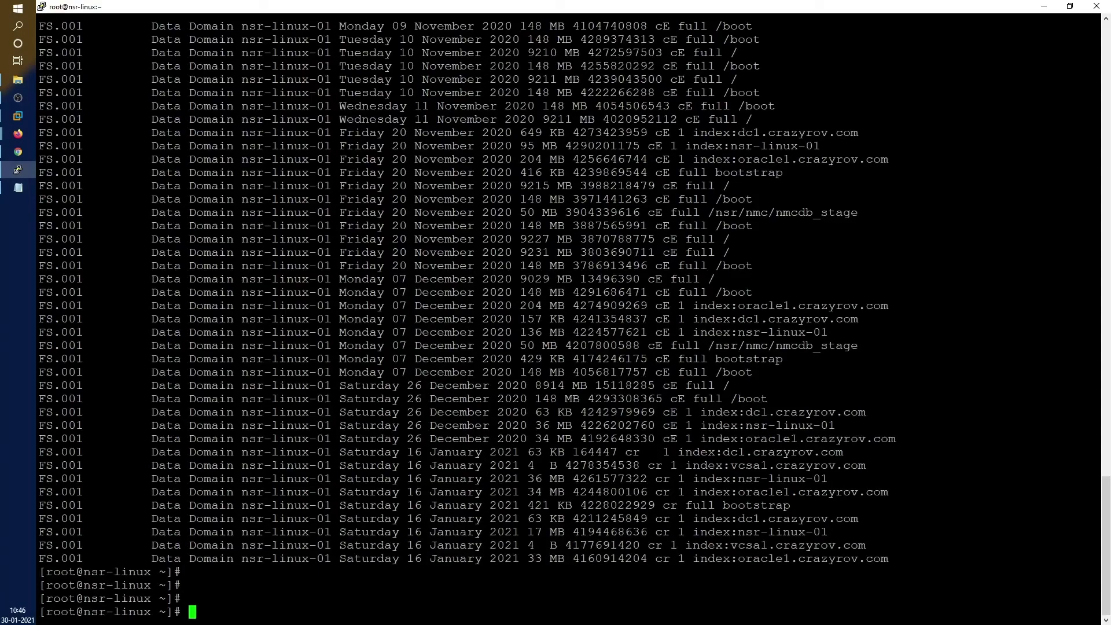
# Rerun /opt/lgtonmc/bin/nmc_config from shell history using !/
pyautogui.write('!/')
pyautogui.press('Return')
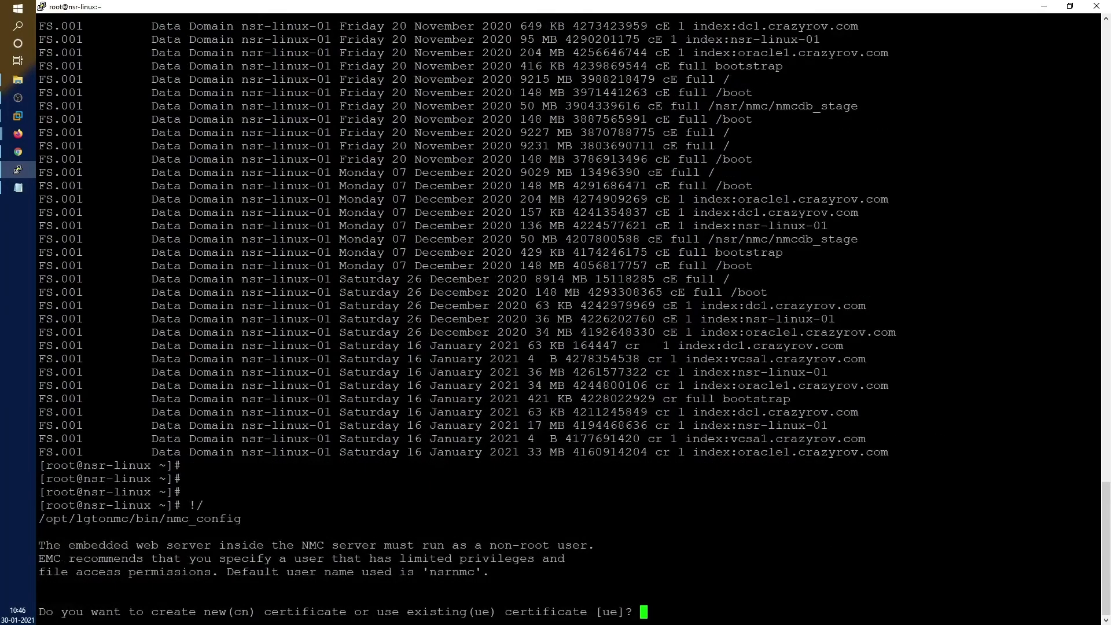
pyautogui.doubleClick(147, 519)
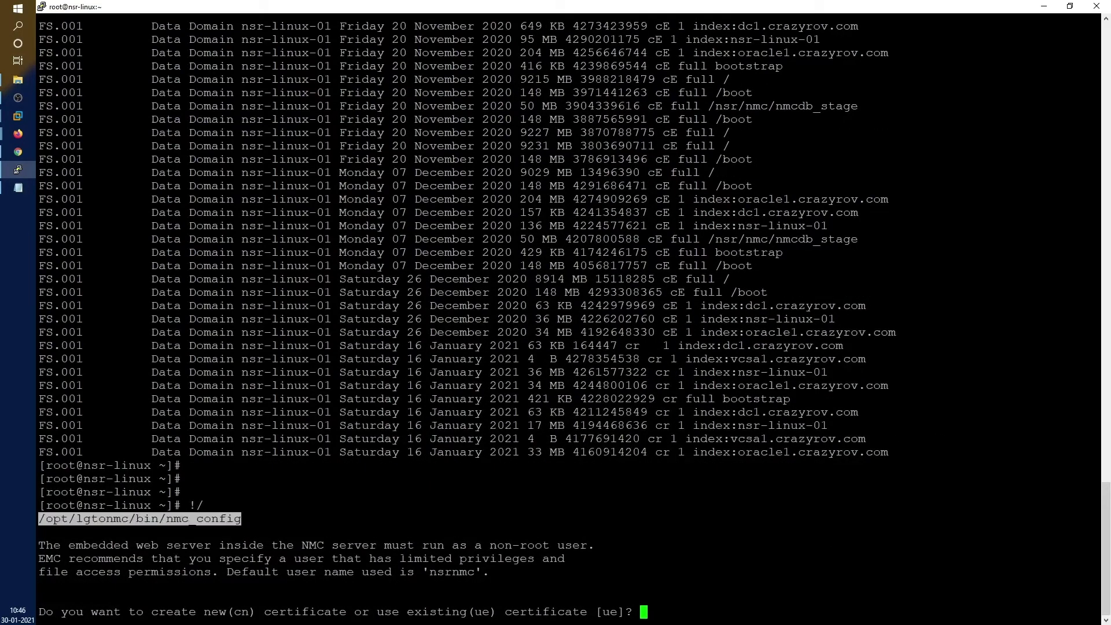